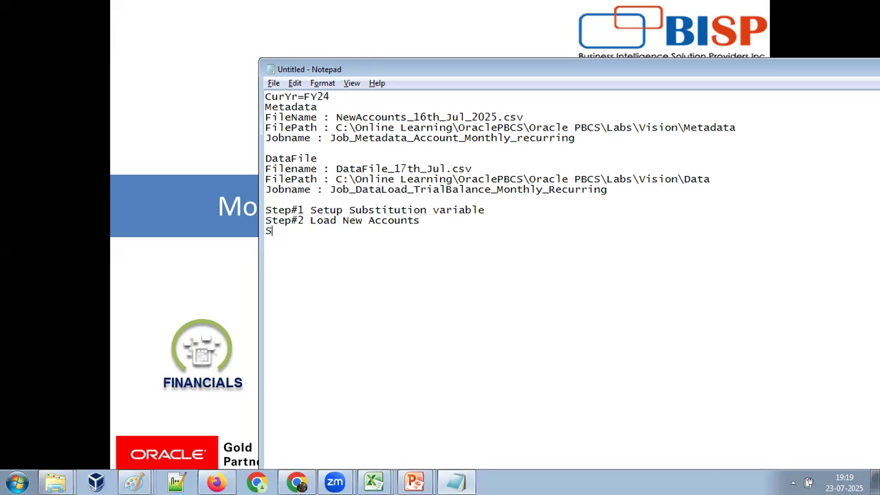
Add the plan lines "Step#3 Load Trail Balance" and "Step#4 Validate the Output" to the notes
type("Load Trail Balance")
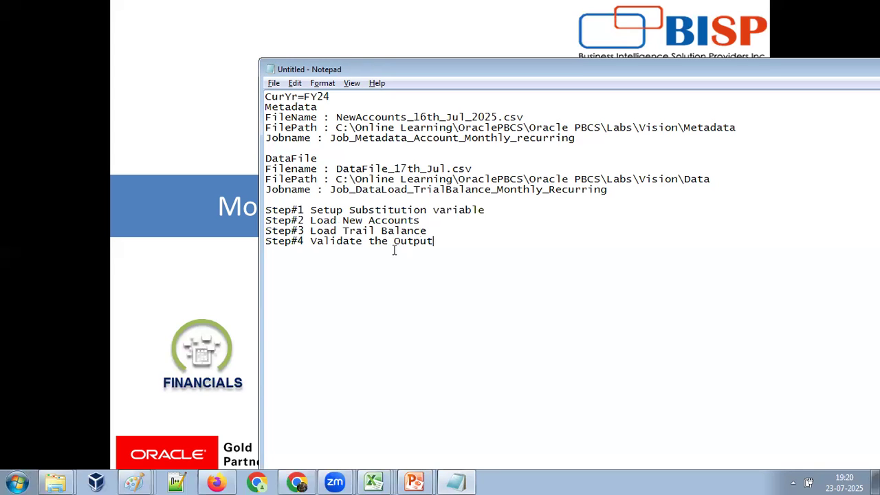
Switch to the Oracle EPM Planning site in Firefox and open the Vision application's substitution variables
left_click(216, 482)
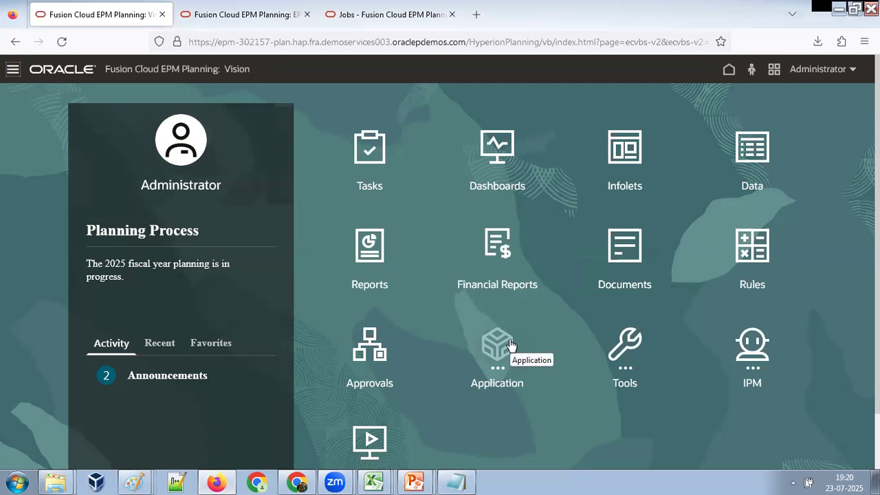
left_click(618, 370)
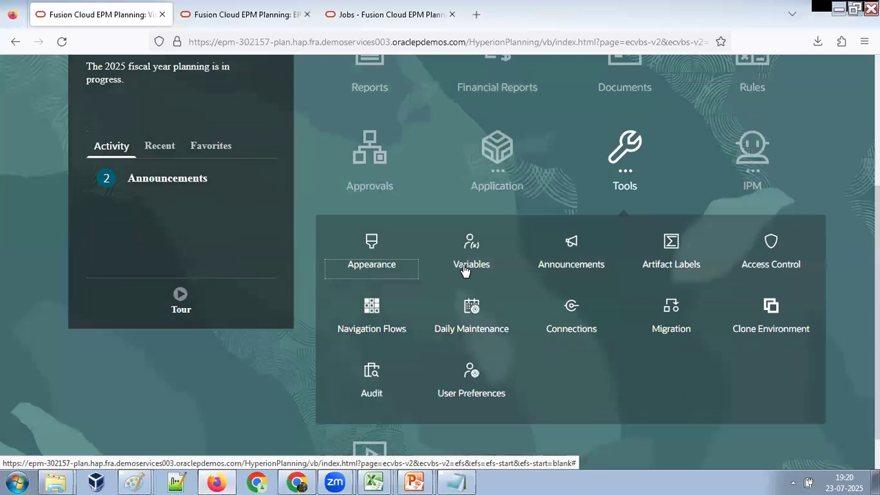
left_click(464, 270)
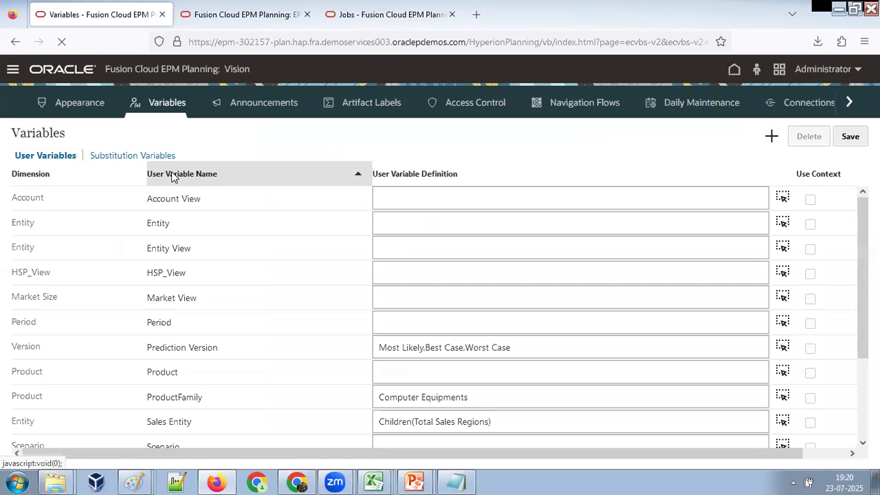
left_click(137, 155)
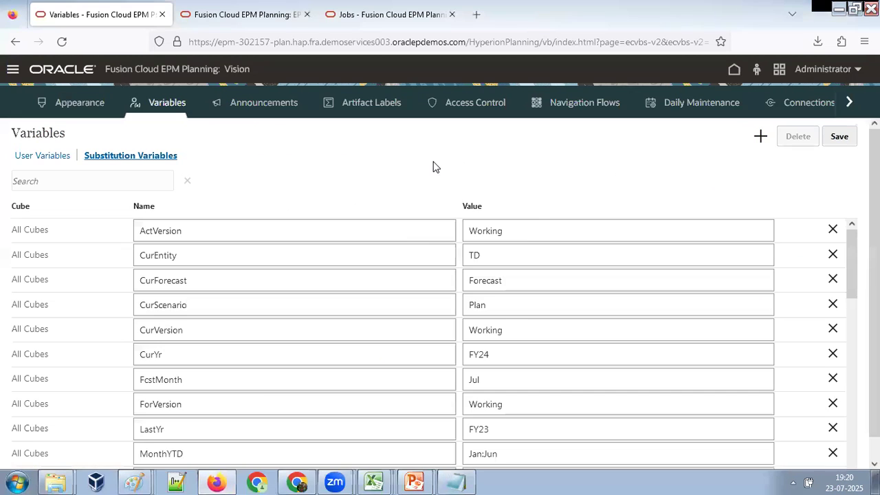
Compare the CurYr substitution variable with the year in the Notepad notes, and return to the Planning home page
left_click_drag(172, 355, 88, 356)
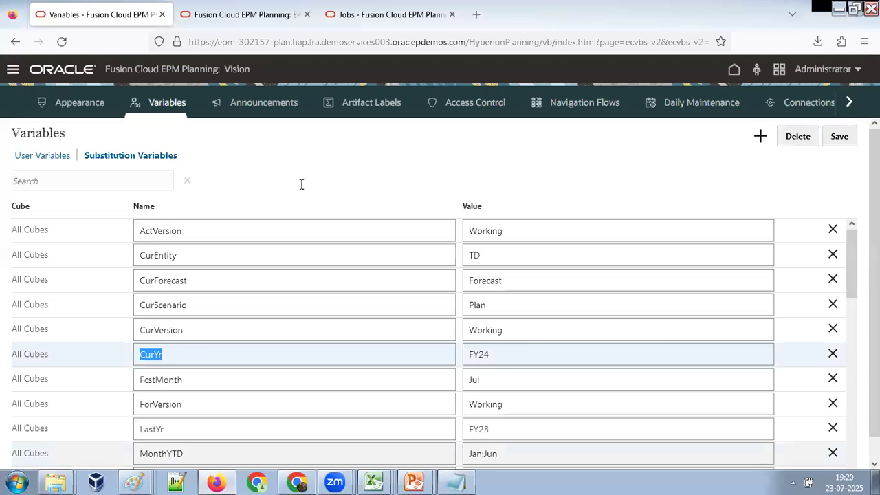
key("alt+Tab")
left_click(345, 97)
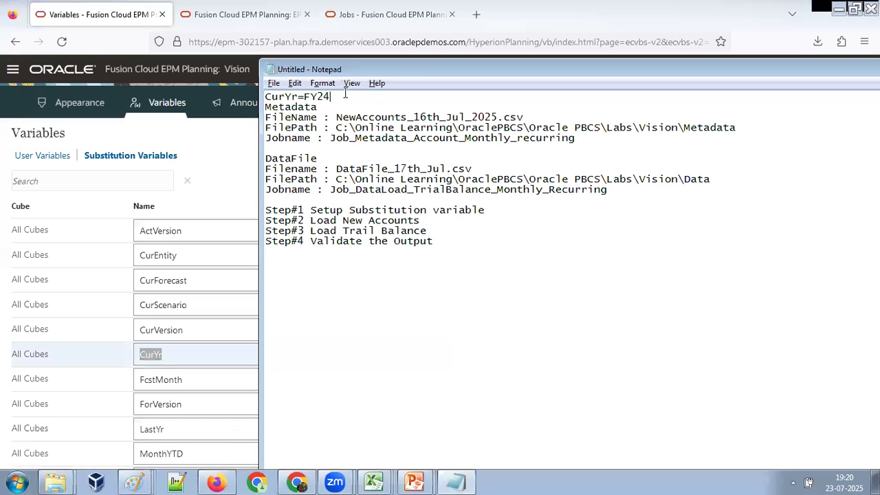
double_click(319, 96)
left_click(238, 138)
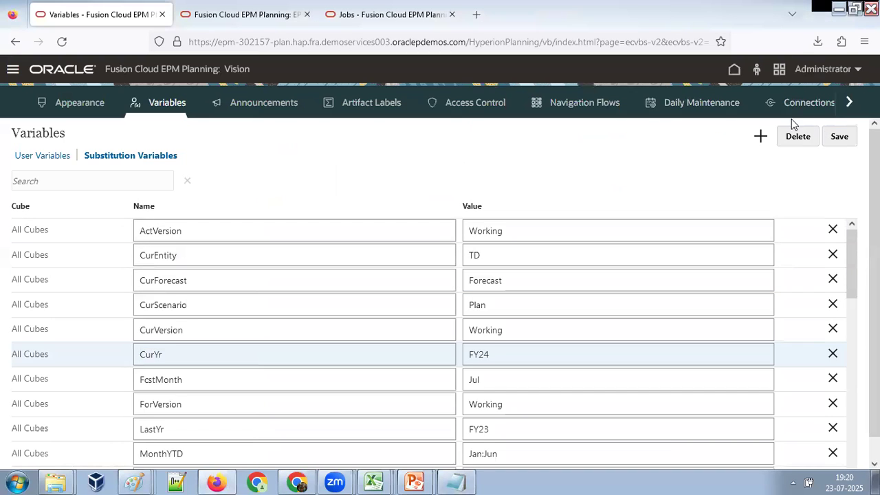
left_click(733, 69)
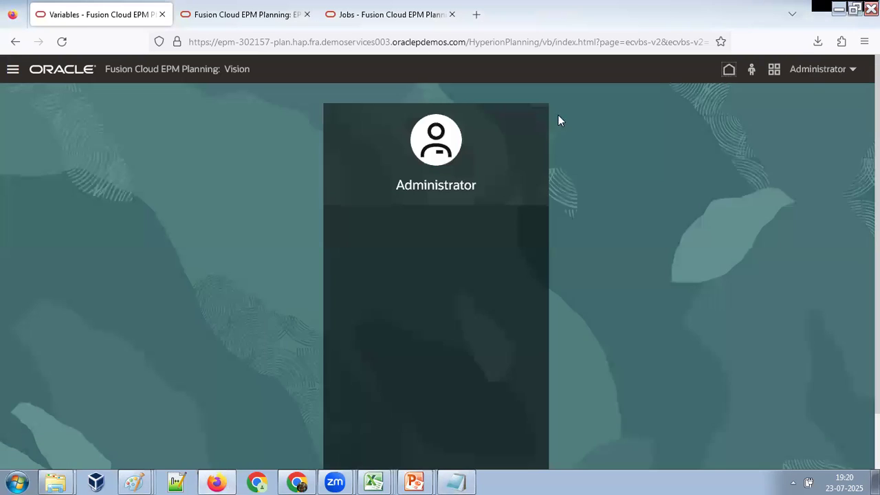
Highlight "Step#2 Load New Accounts" in the Notepad notes and bring up NewAccounts_16th_Jul_2025.csv in Excel
key("alt+Tab")
left_click_drag(421, 221, 253, 226)
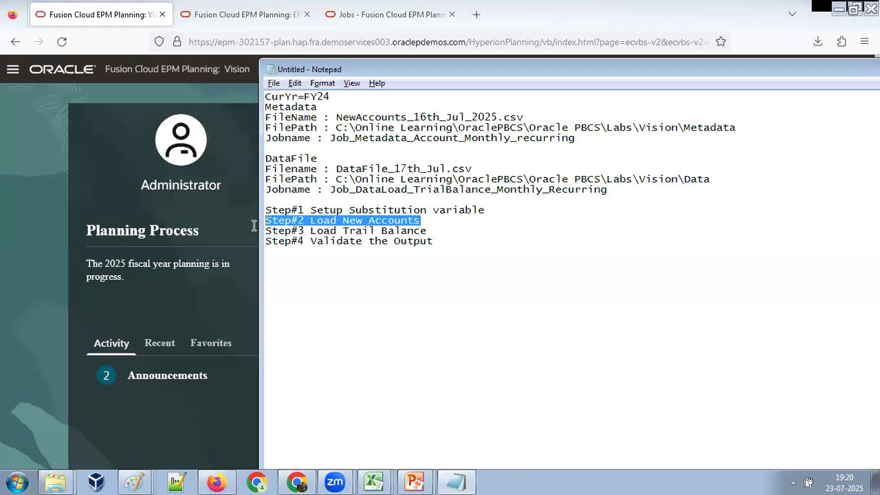
left_click(369, 481)
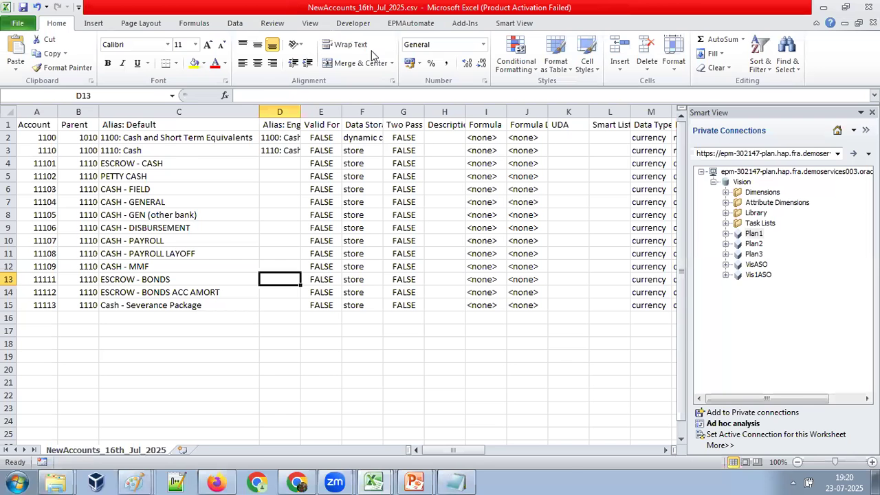
left_click(374, 431)
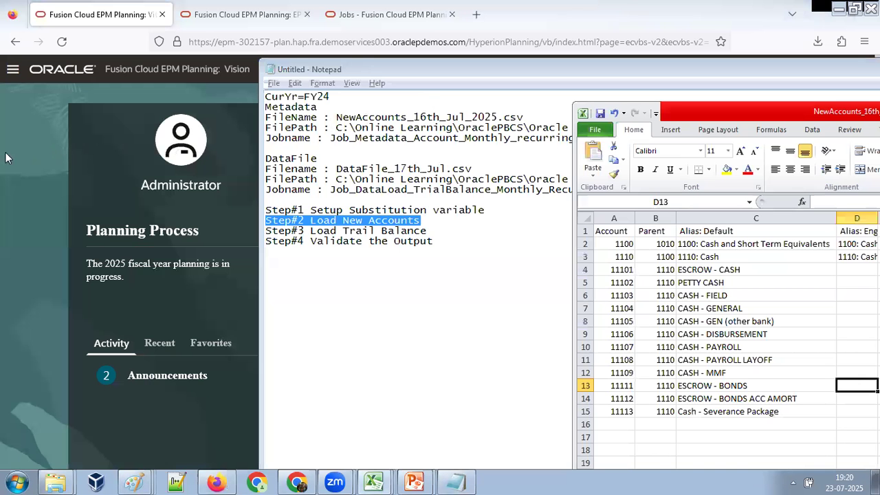
Open the Dimensions page of the Vision application in the browser
left_click(24, 138)
left_click(13, 69)
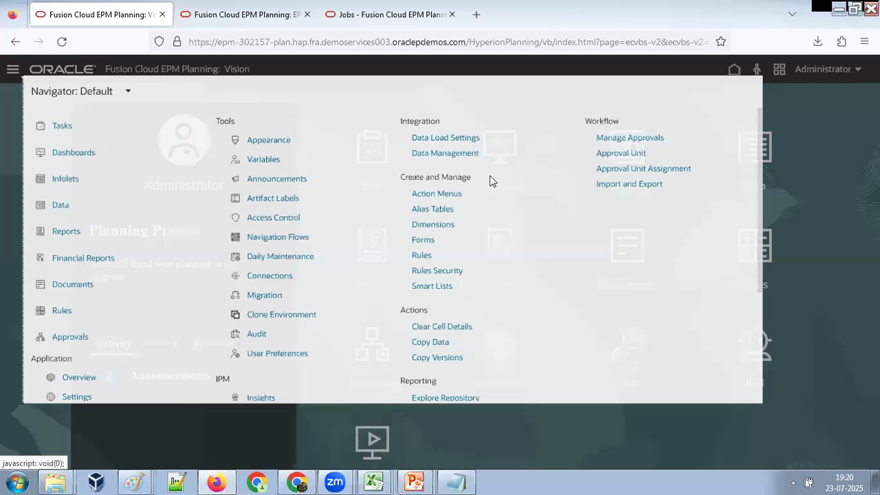
left_click(484, 244)
Place the Excel accounts file beside the Dimensions page and examine its account, parent and default alias columns
key("alt+Tab")
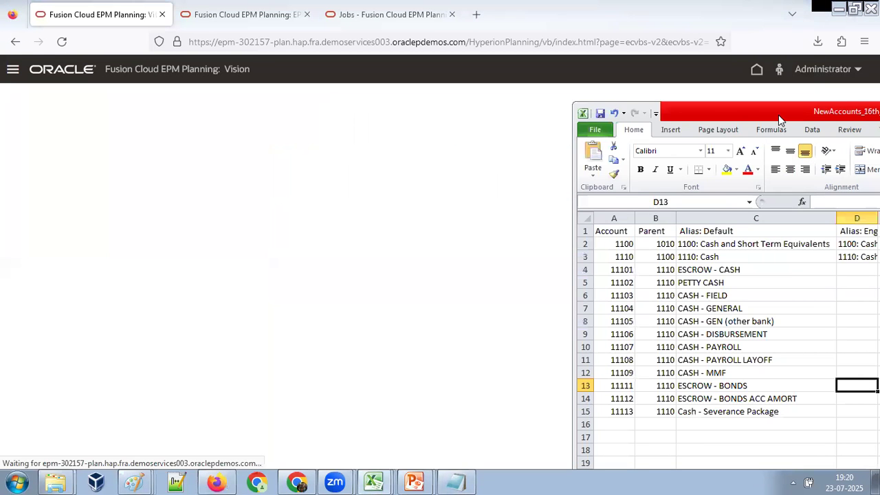
left_click_drag(778, 115, 665, 94)
left_click(538, 210)
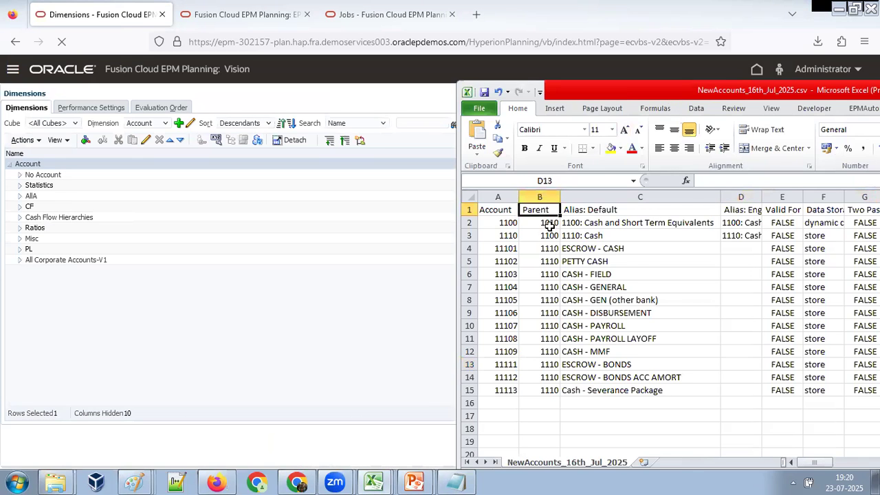
left_click_drag(549, 222, 539, 385)
left_click(591, 221)
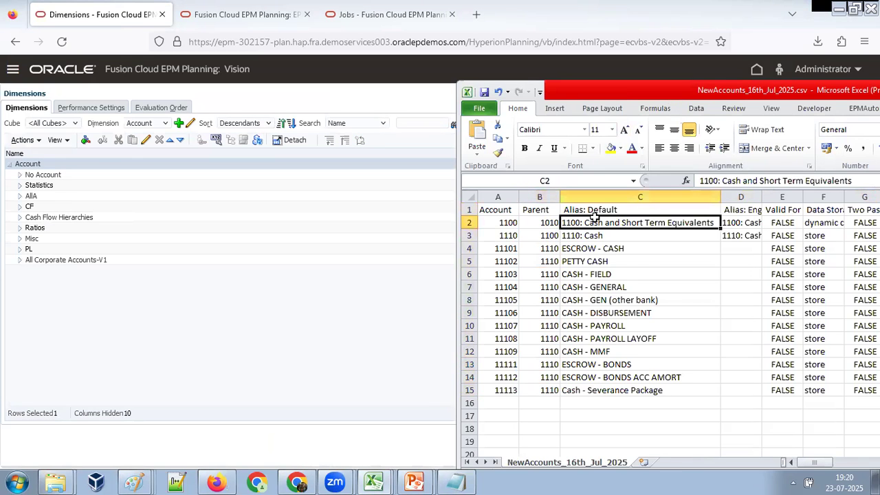
left_click_drag(517, 250, 505, 389)
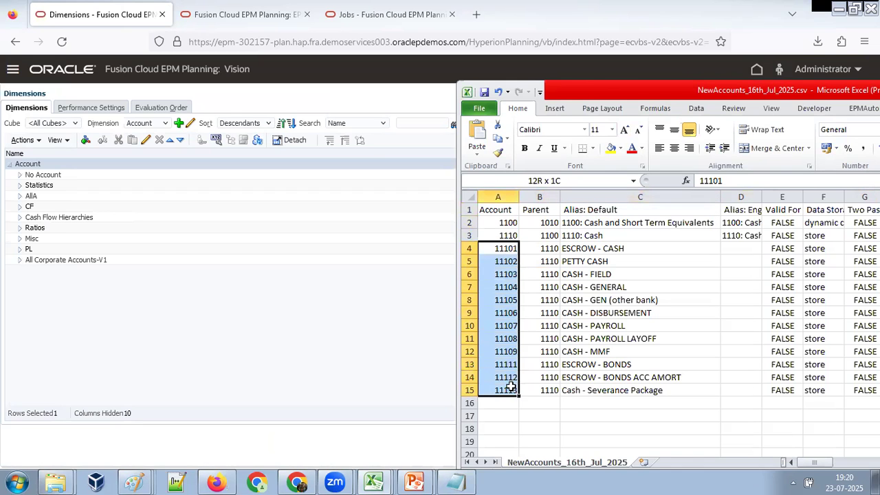
left_click_drag(596, 249, 596, 403)
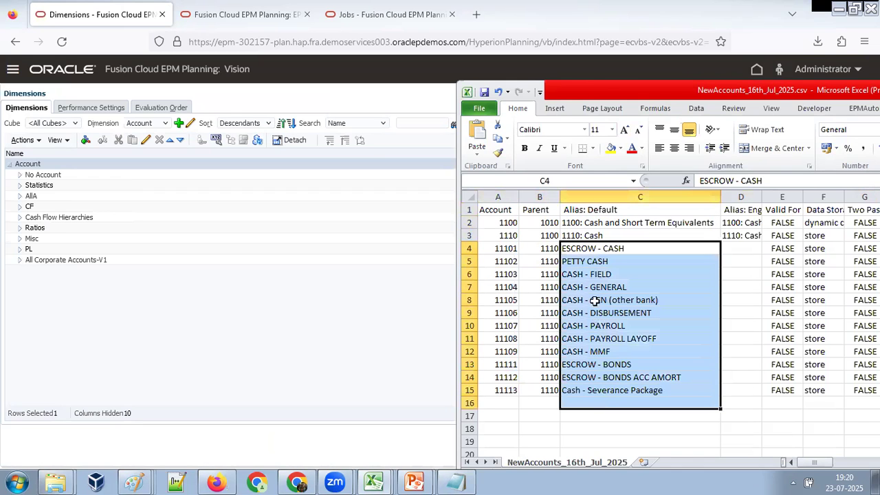
left_click(534, 235)
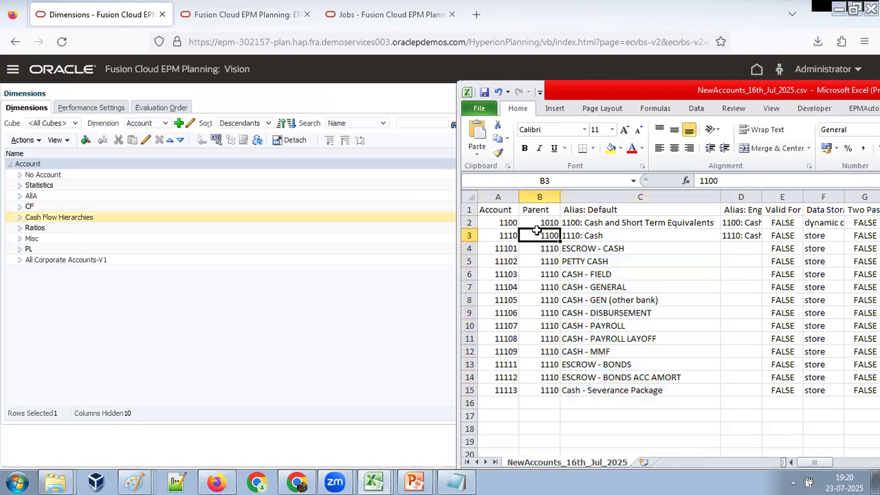
Search the Account dimension by name for member 1110 and expand it
left_click(413, 122)
type("111")
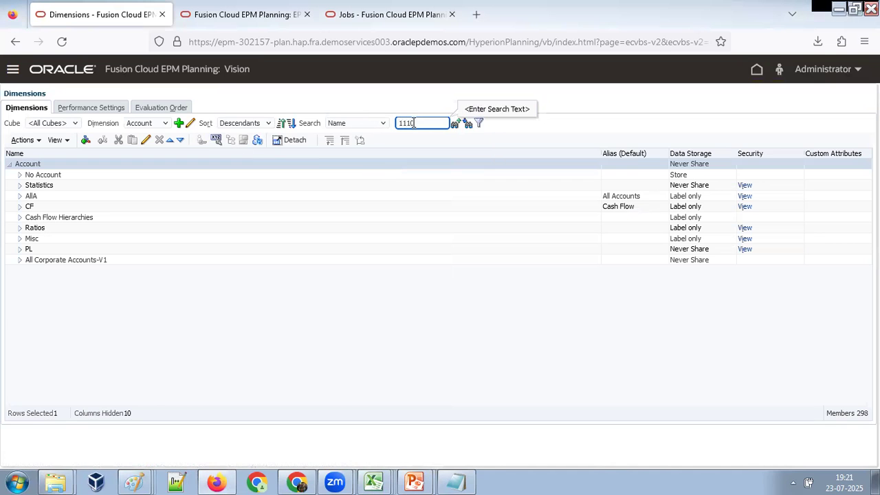
type("0")
left_click(467, 127)
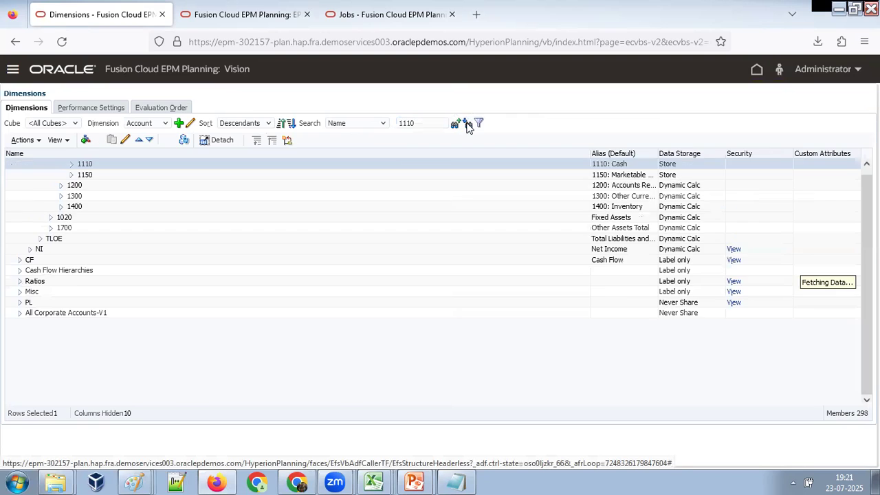
left_click(75, 251)
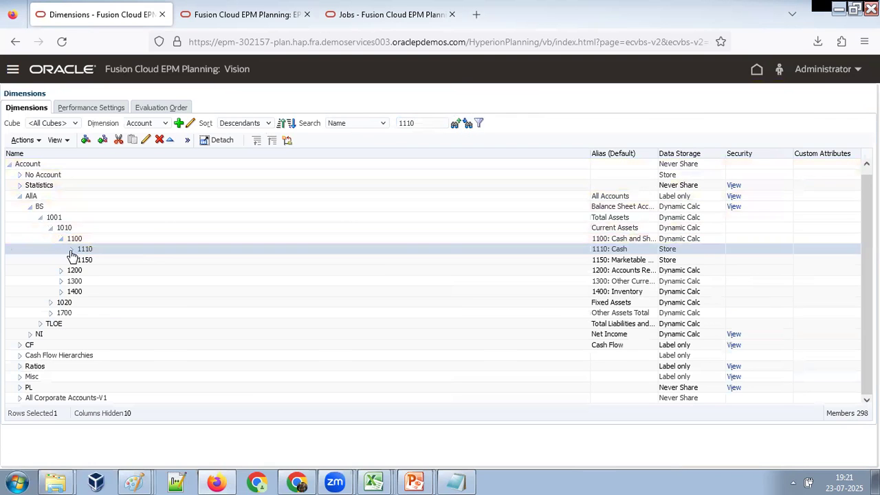
Widen the Alias (Default) column of the Account hierarchy so the full aliases can be read
key("alt+Tab")
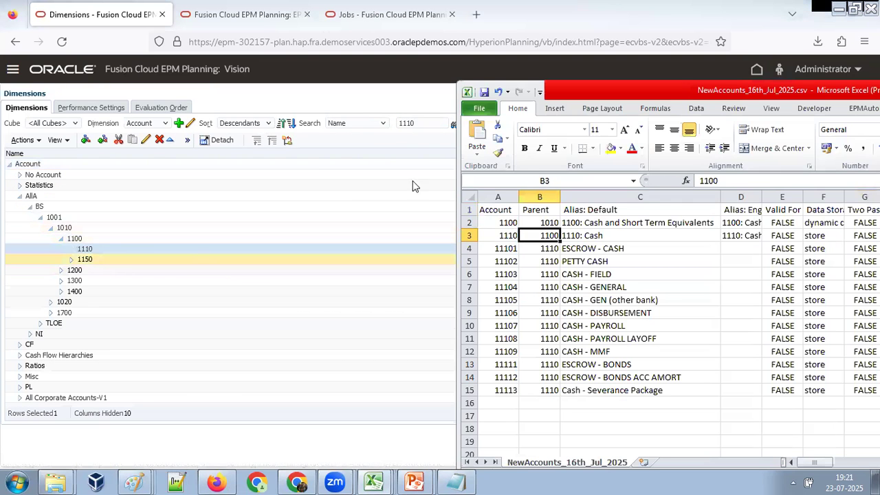
left_click(305, 70)
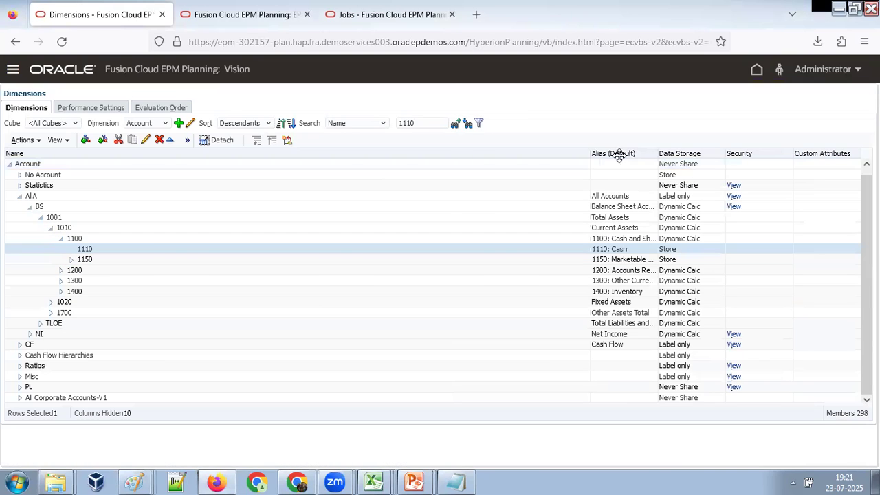
left_click_drag(590, 153, 159, 153)
Check accounts 11101 to 11113 and their default aliases in the Excel file, and return to the Planning home page
key("alt+Tab")
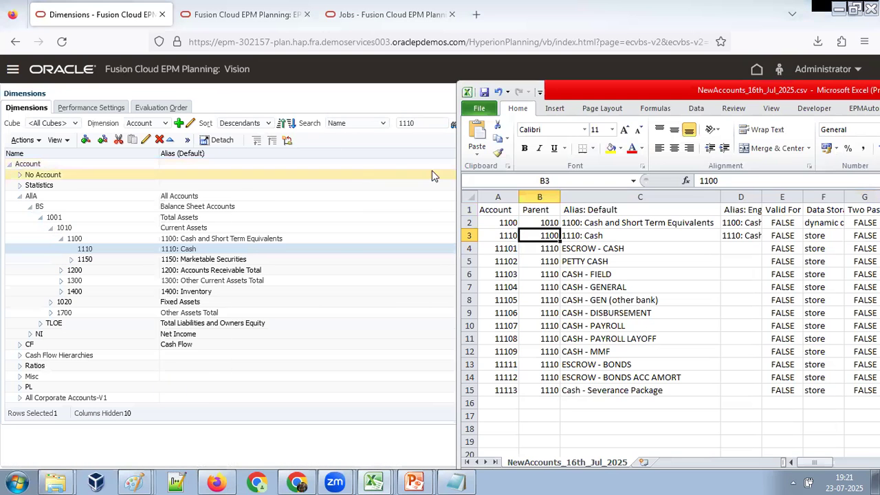
left_click(501, 252)
left_click_drag(502, 253, 631, 389)
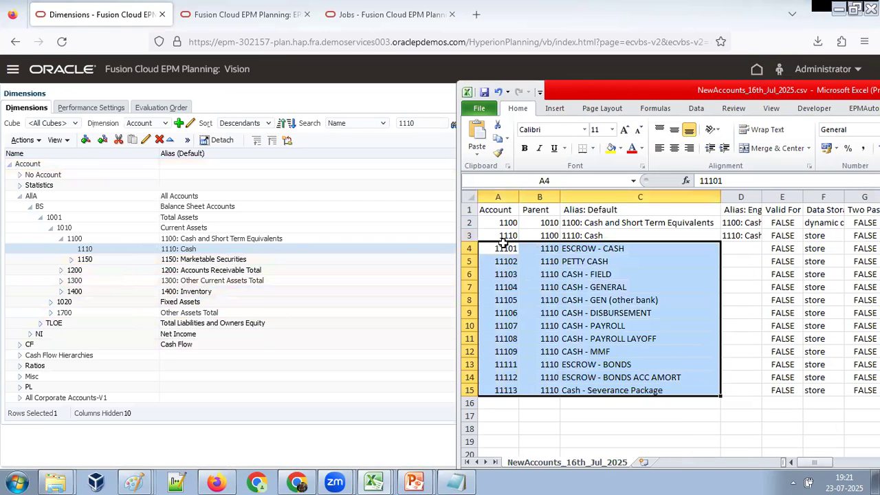
left_click(584, 234)
left_click_drag(584, 252, 575, 388)
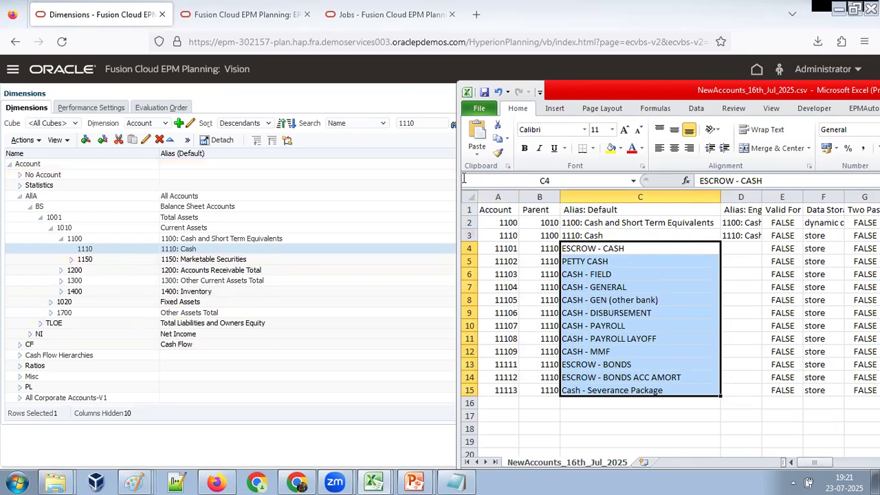
left_click(401, 94)
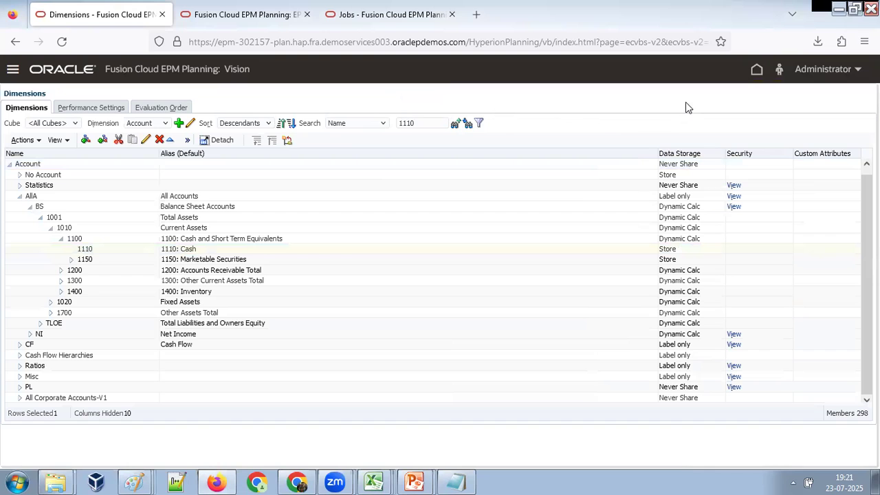
left_click(756, 70)
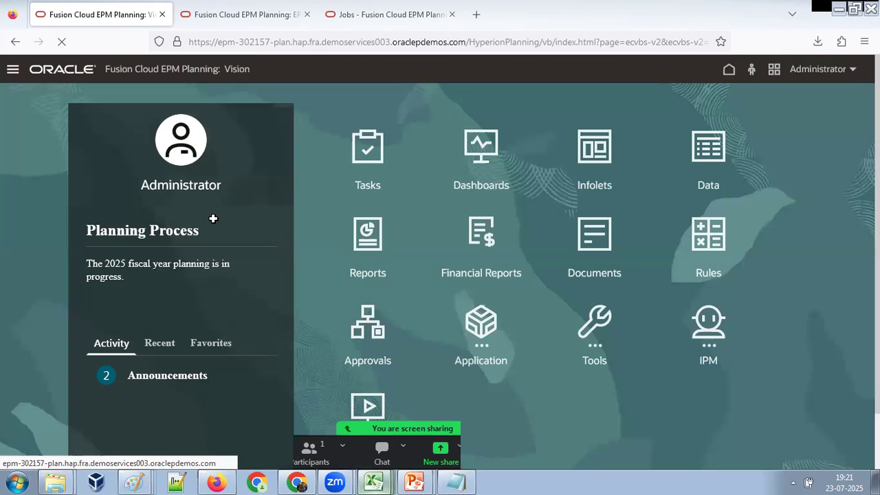
Examine the account column and the June and July amounts in DataFile_17th_Jul.csv in Excel
key("alt+Tab")
left_click_drag(31, 138, 31, 395)
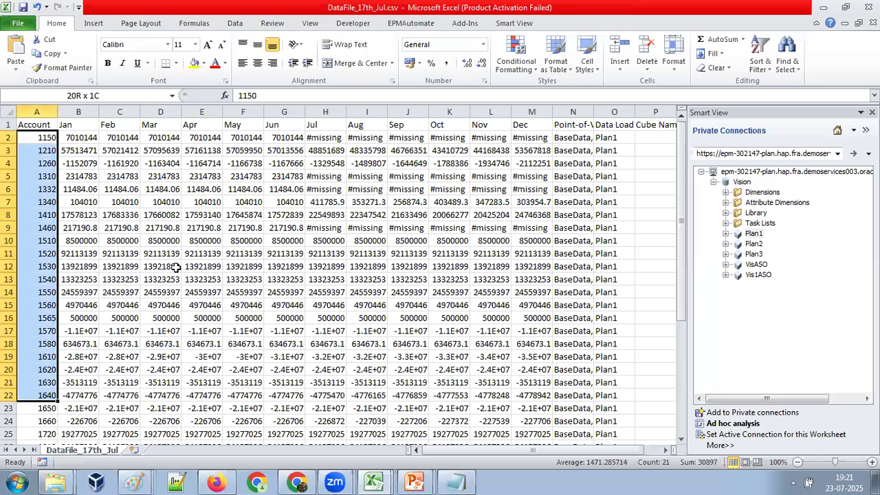
left_click_drag(284, 153, 288, 215)
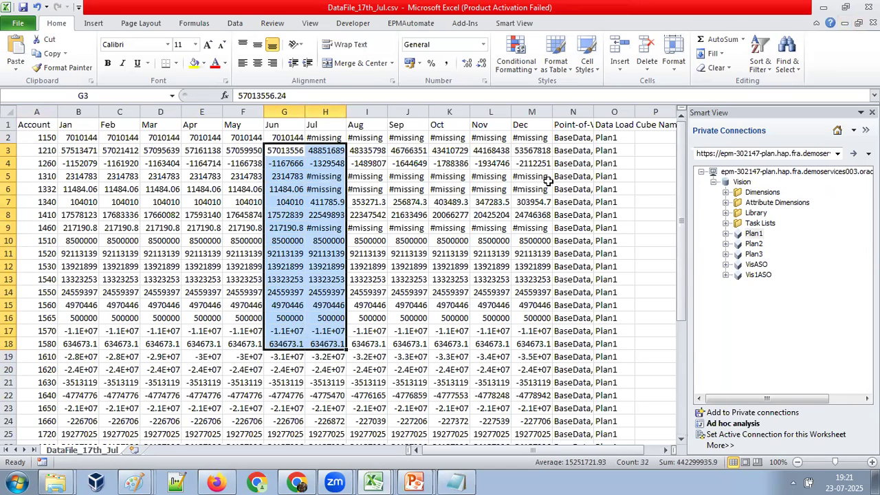
Restore the workbook windows, move the new accounts file aside and bring the Book2 ad hoc grid to the front
left_click(858, 23)
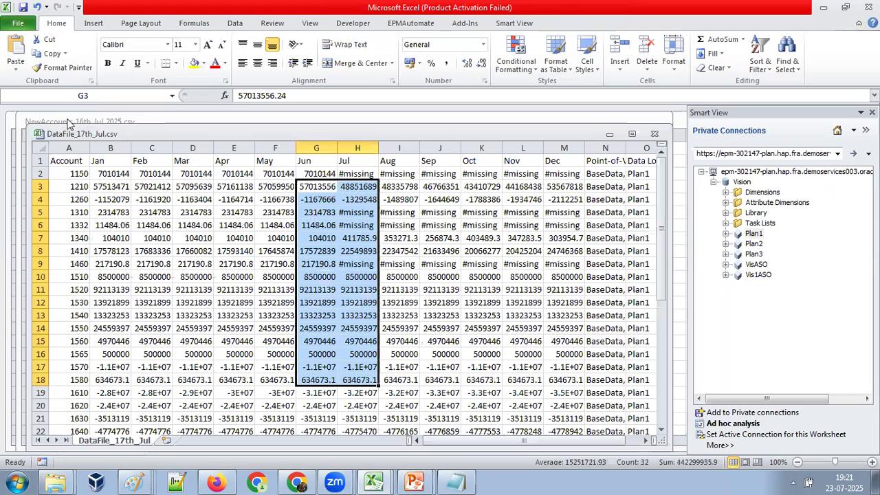
left_click(67, 121)
left_click_drag(39, 121, 197, 130)
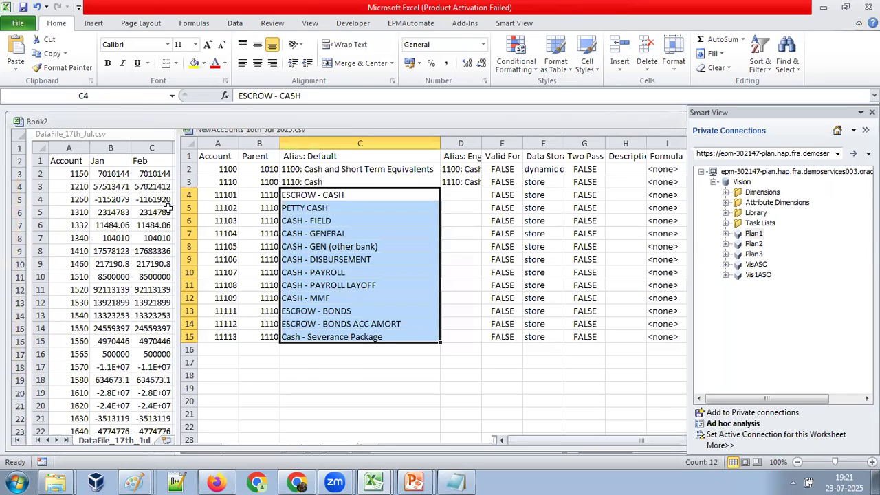
left_click(194, 246)
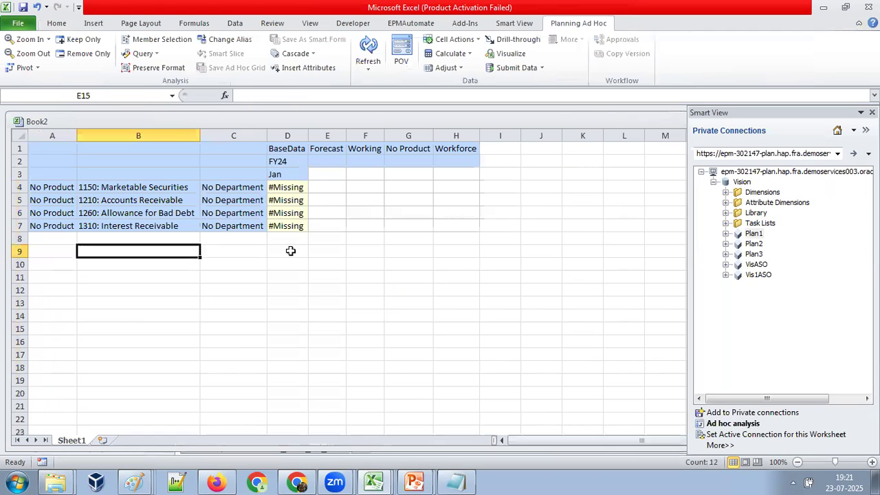
Try to connect the Book2 ad hoc grid to the Vision application's Plan1 cube through Smart View
right_click(755, 237)
left_click(750, 254)
left_click(382, 227)
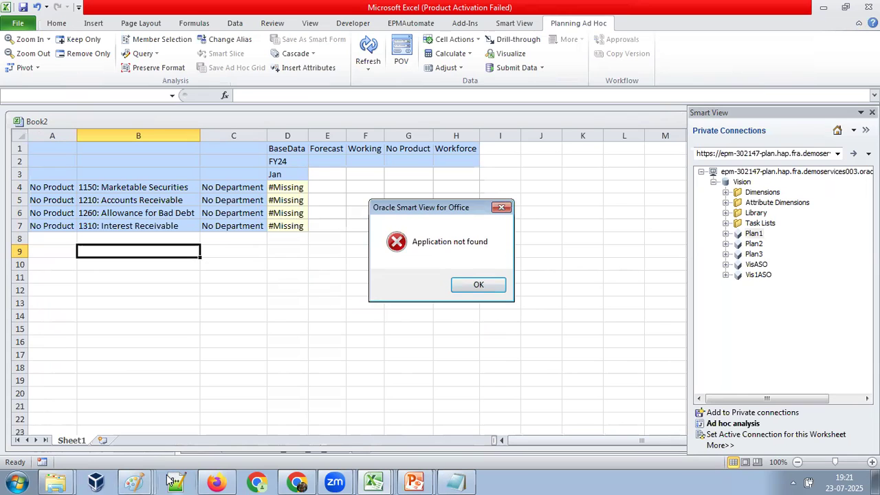
Dismiss the error and connect the Book2 grid for ad hoc analysis to Vision's Plan1 cube on the epm-302157 Planning server
left_click(495, 289)
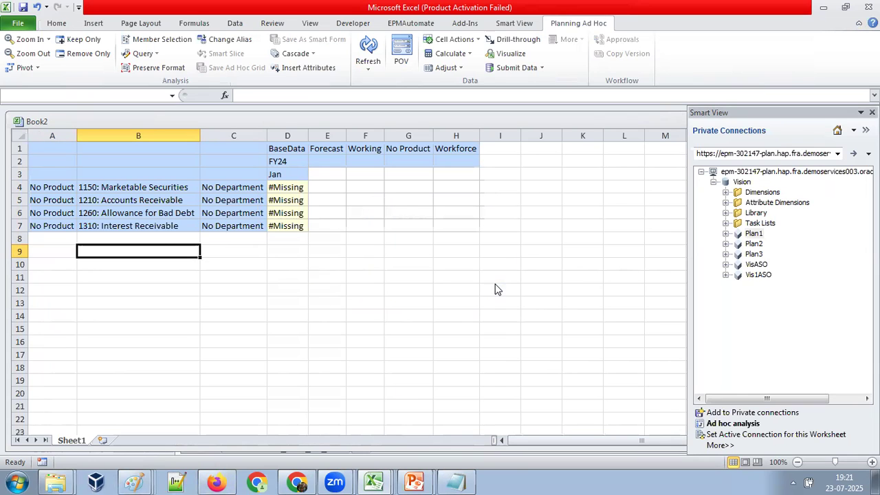
left_click(837, 154)
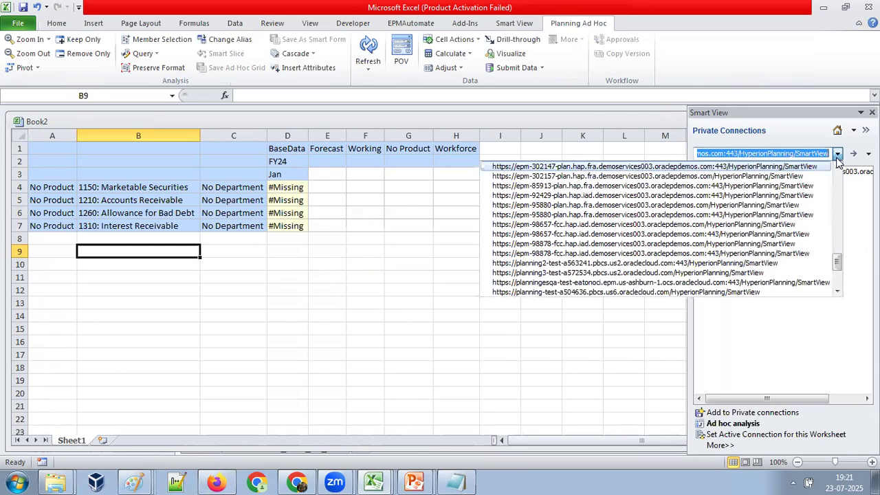
left_click(714, 177)
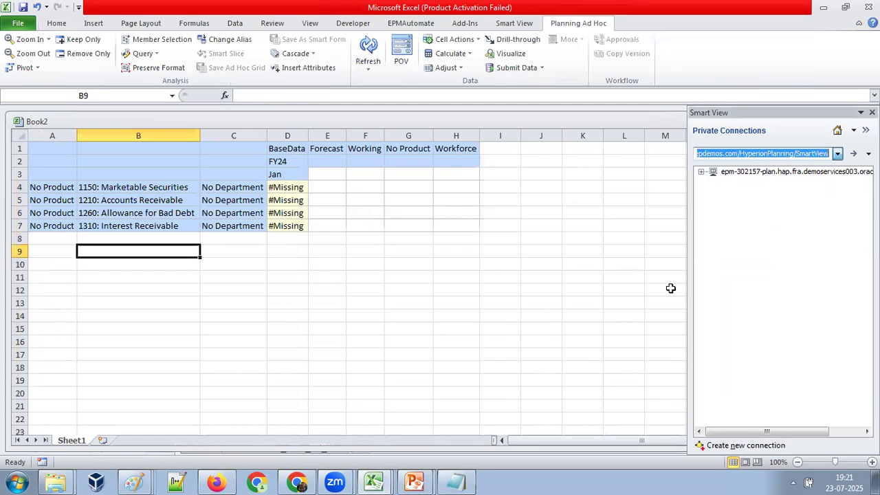
left_click(701, 172)
left_click(713, 183)
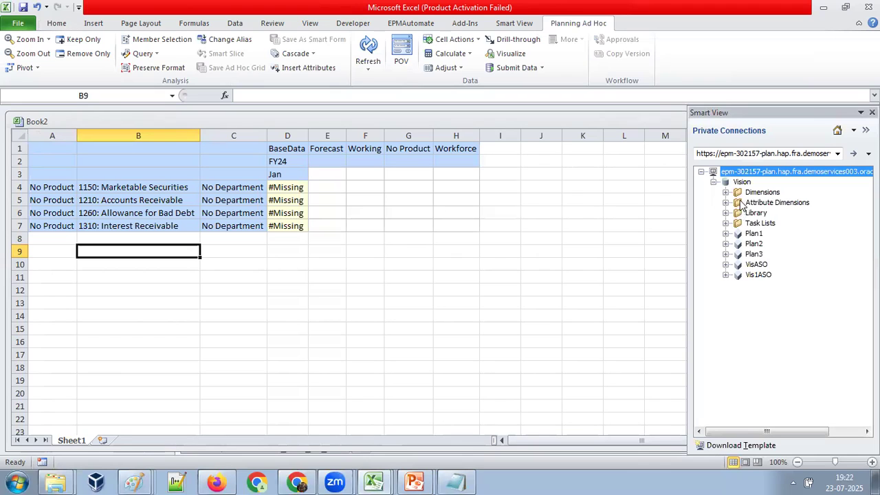
right_click(752, 234)
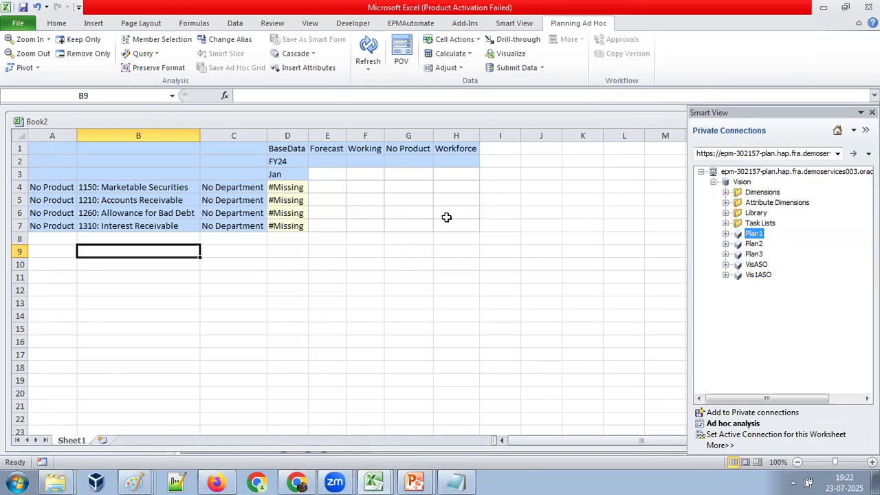
left_click(739, 424)
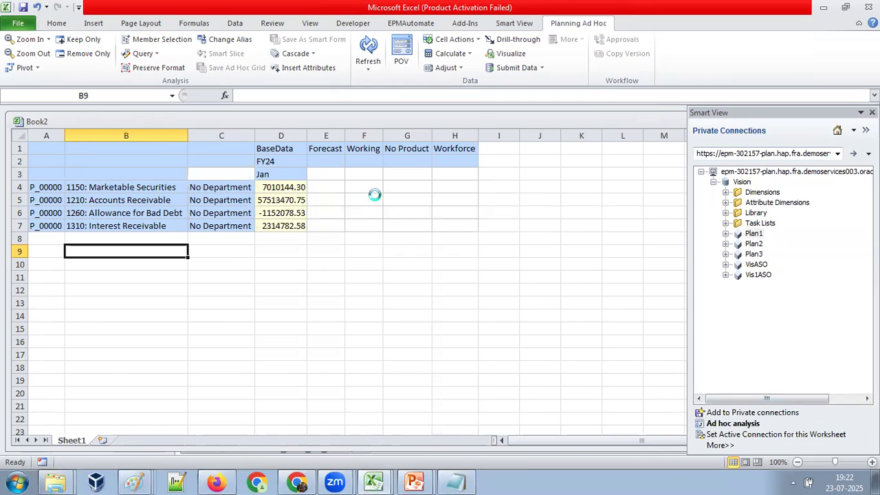
Delete the product member column from the Book2 ad hoc grid and refresh the grid
left_click(74, 212)
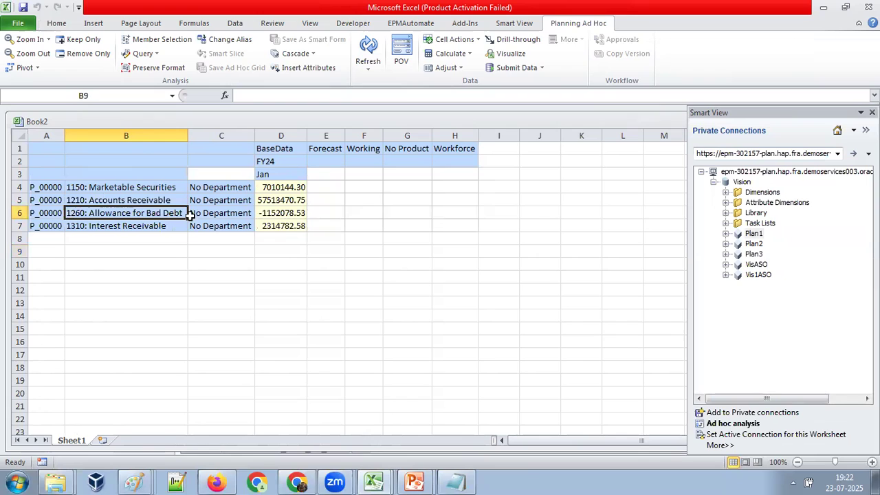
left_click(42, 135)
right_click(41, 136)
left_click(81, 158)
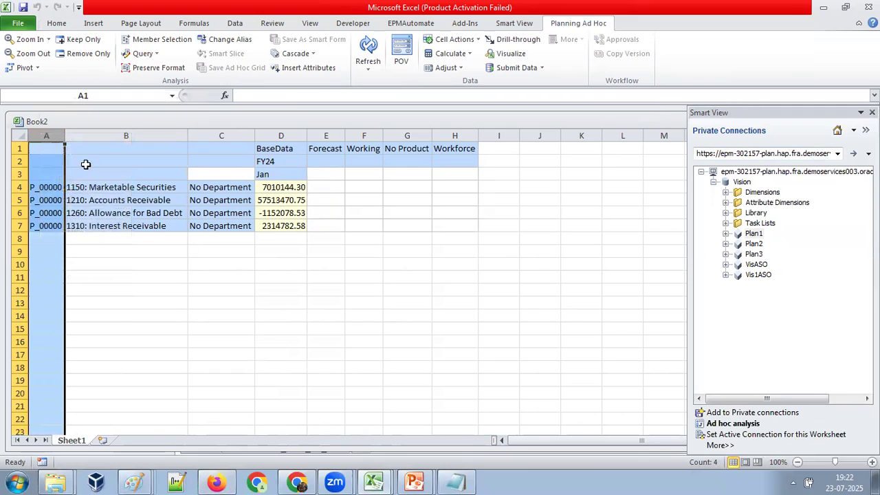
right_click(48, 135)
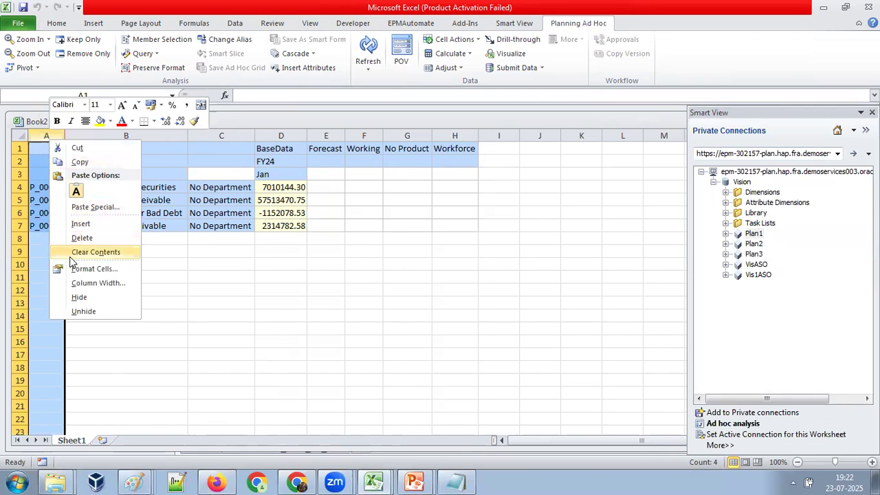
left_click(81, 237)
left_click(323, 261)
left_click(374, 61)
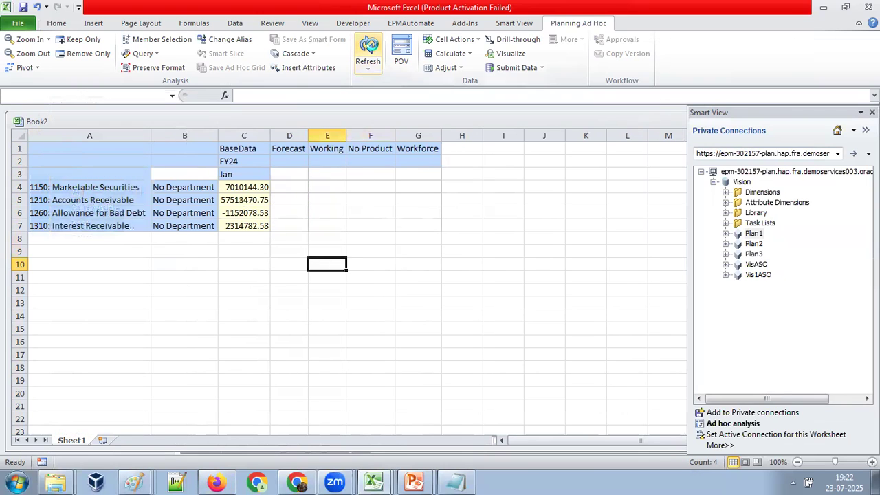
Set the FY24 Jan values of all four accounts in the Book2 grid to #Missing and submit the data
left_click(246, 186)
type("#Missing")
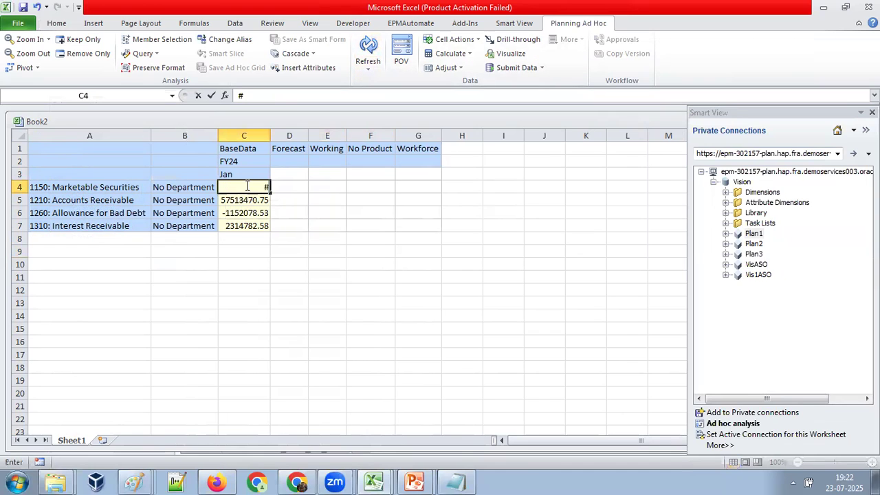
key("ctrl+c")
key("shift+Down")
key("shift+Down")
key("shift+Down")
key("ctrl+v")
left_click(333, 312)
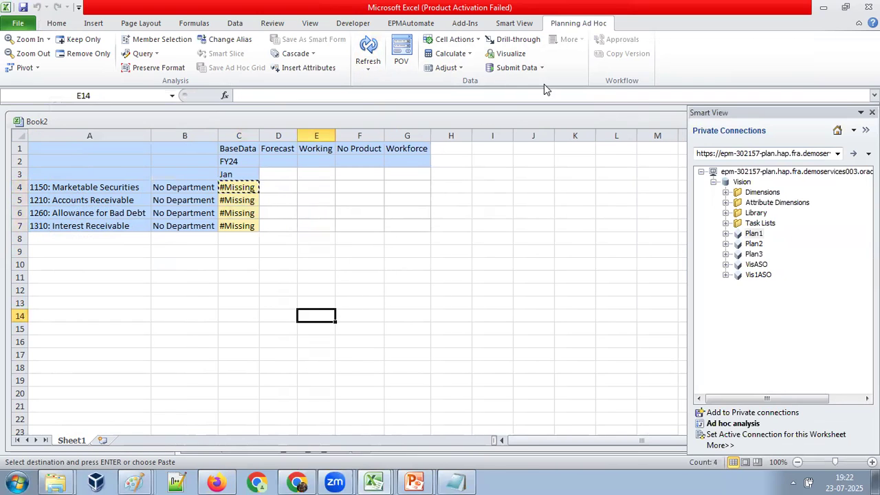
Open NewAccounts_16th_Jul_2025.csv from the Metadata folder, and maximize the DataFile_17th_Jul.csv workbook in Excel
left_click(55, 483)
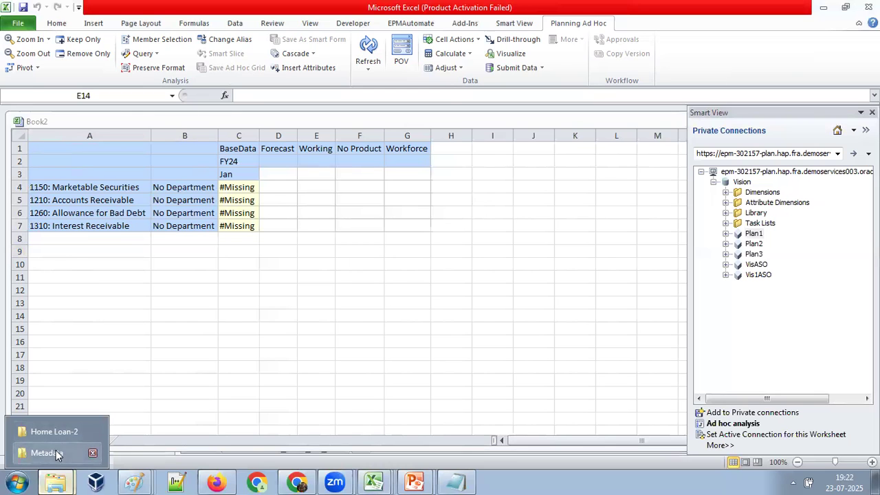
left_click(55, 450)
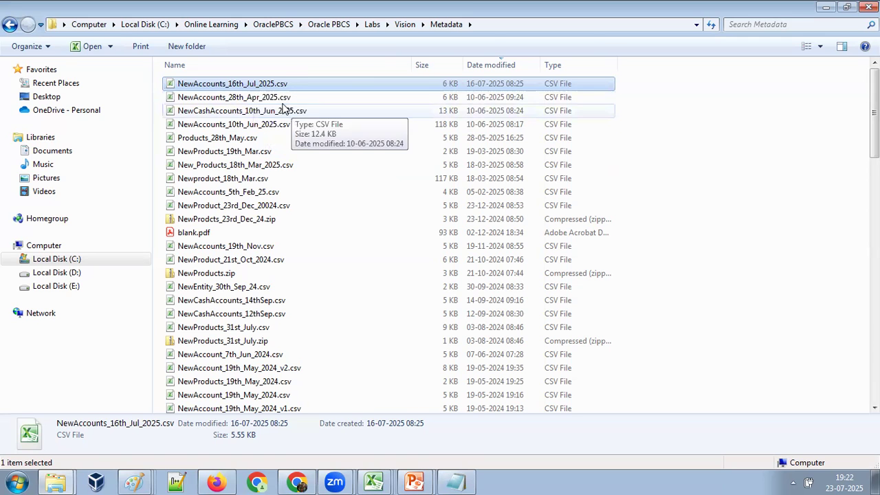
double_click(261, 83)
left_click(479, 273)
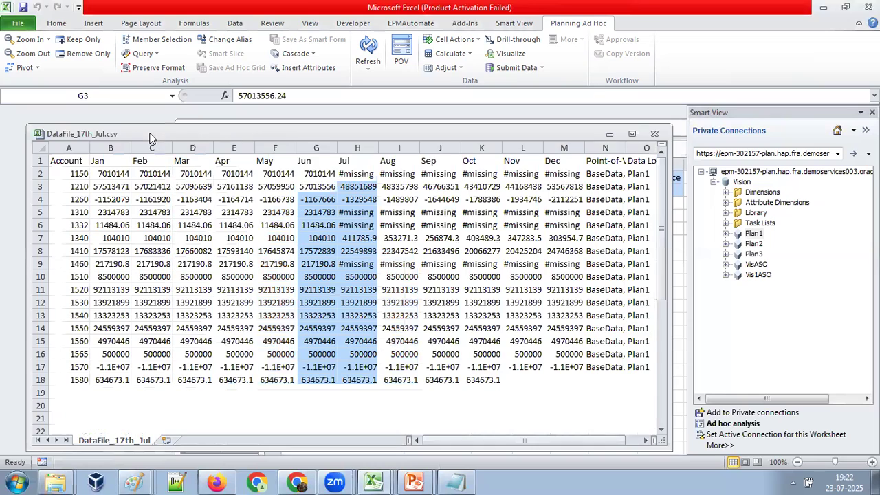
left_click(631, 134)
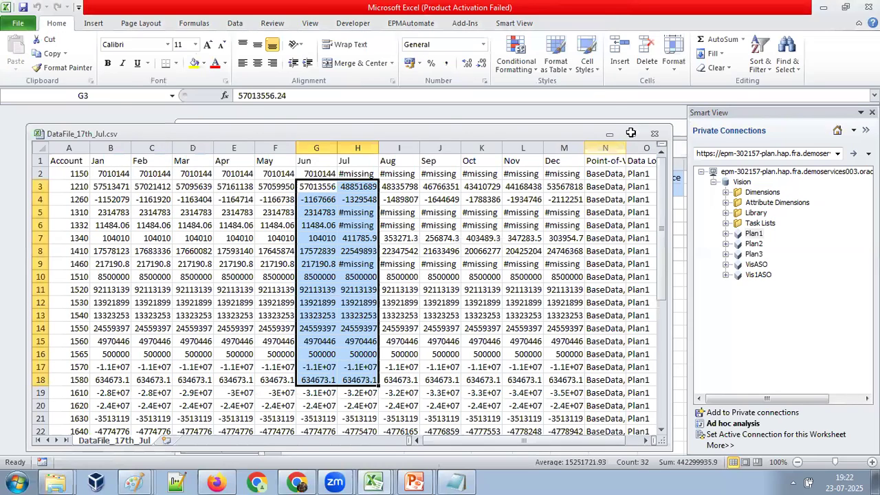
Remove every ",P_00000" from the Point-of-View entries in DataFile_17th_Jul.csv by replacing it with nothing
left_click_drag(450, 98, 410, 98)
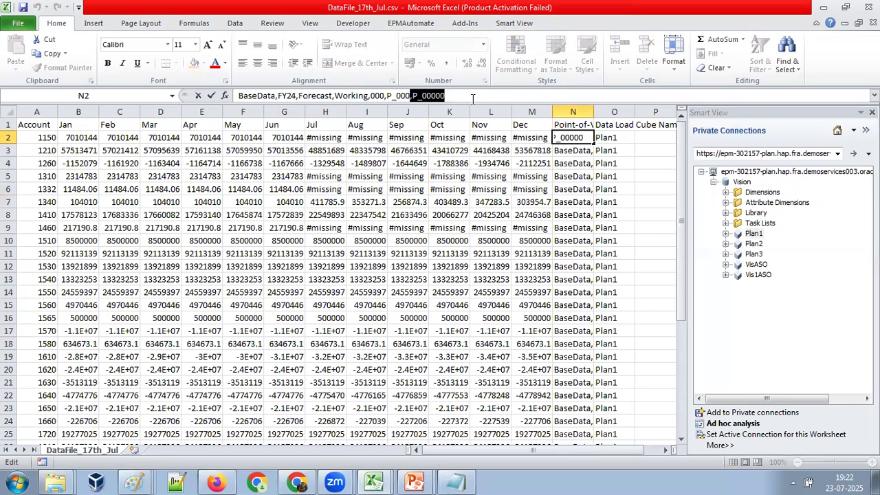
key("ctrl+c")
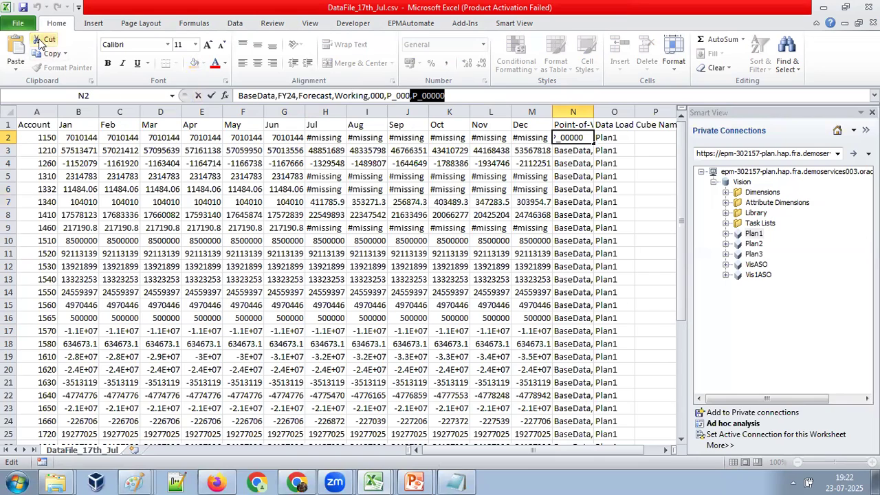
key("Escape")
key("ctrl+f")
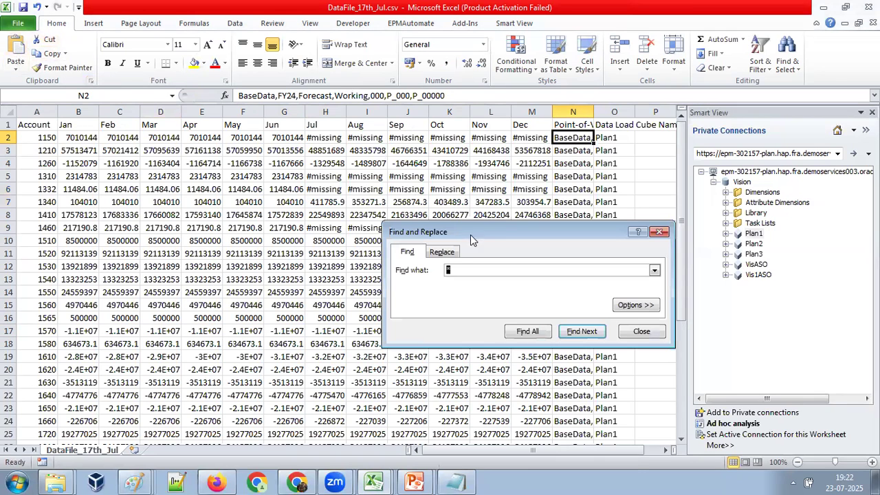
left_click(450, 254)
key("ctrl+v")
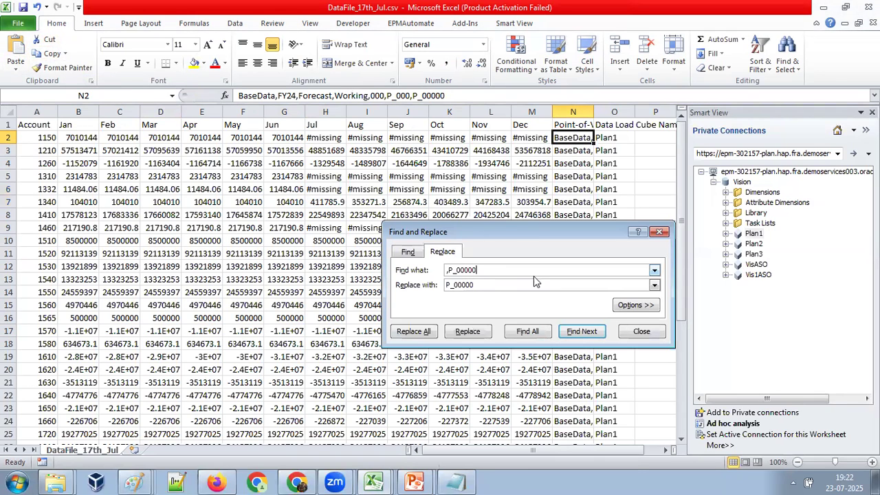
left_click_drag(359, 291, 451, 287)
key("BackSpace")
key("BackSpace")
left_click(422, 332)
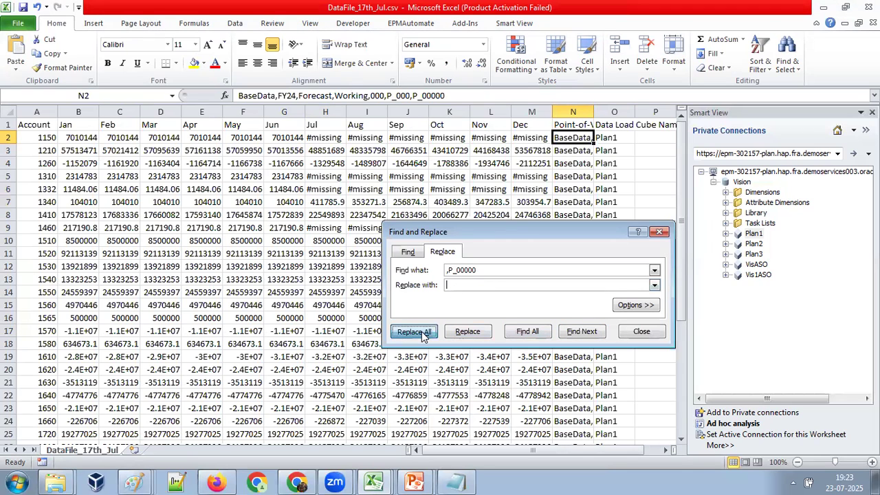
left_click(442, 276)
left_click(642, 334)
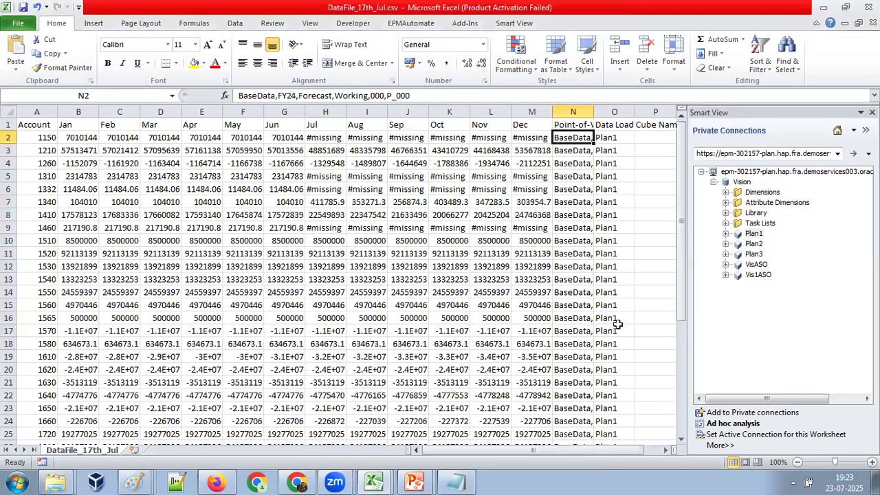
Save DataFile_17th_Jul.csv, keeping the CSV (comma delimited) format
key("alt+f")
key("s")
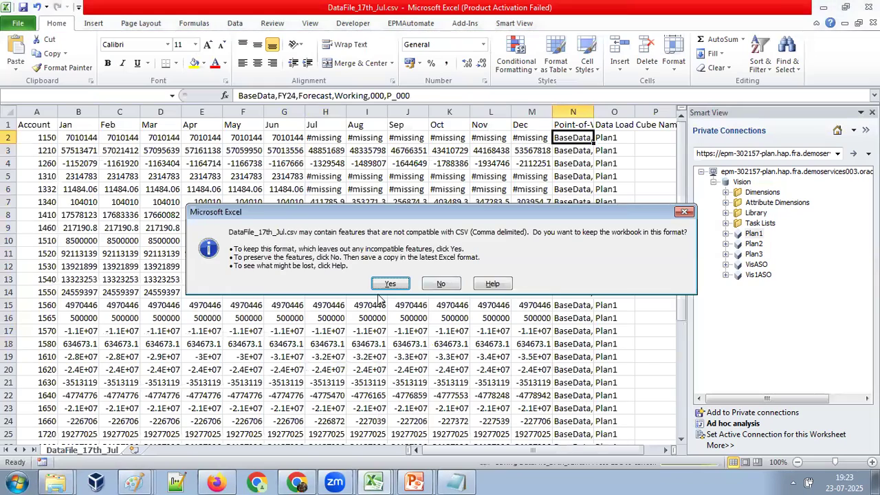
left_click(388, 284)
Switch to the Oracle EPM Planning application in Firefox and open its Data Exchange page
left_click(212, 481)
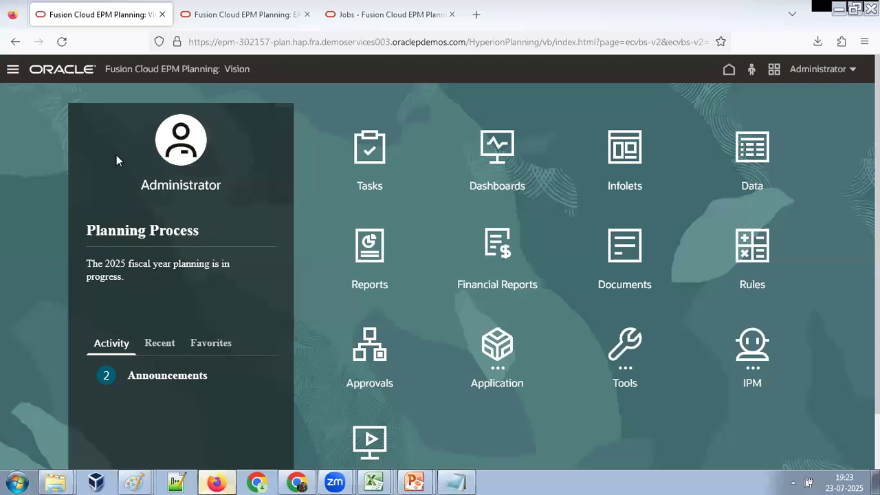
left_click(12, 69)
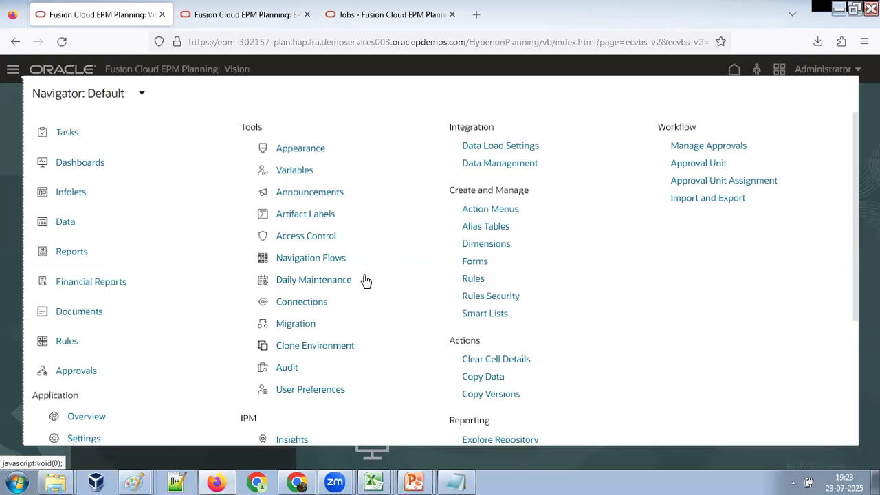
scroll(300, 298, "down", 3)
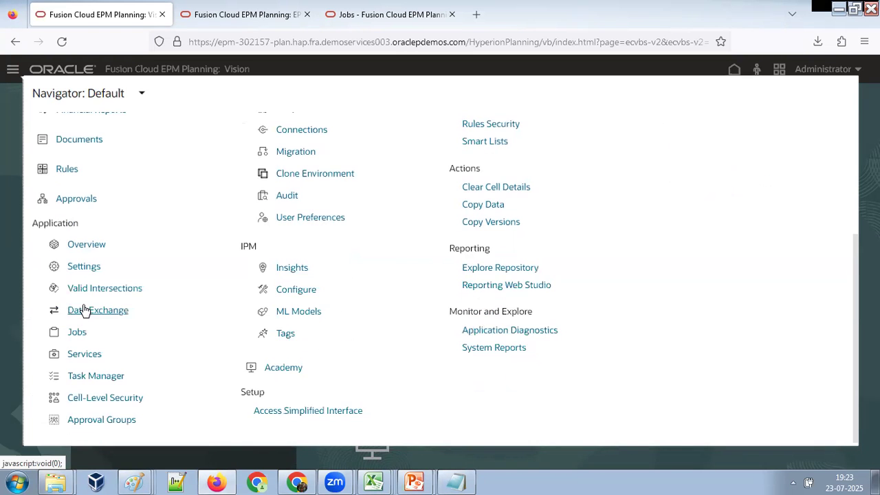
left_click(59, 309)
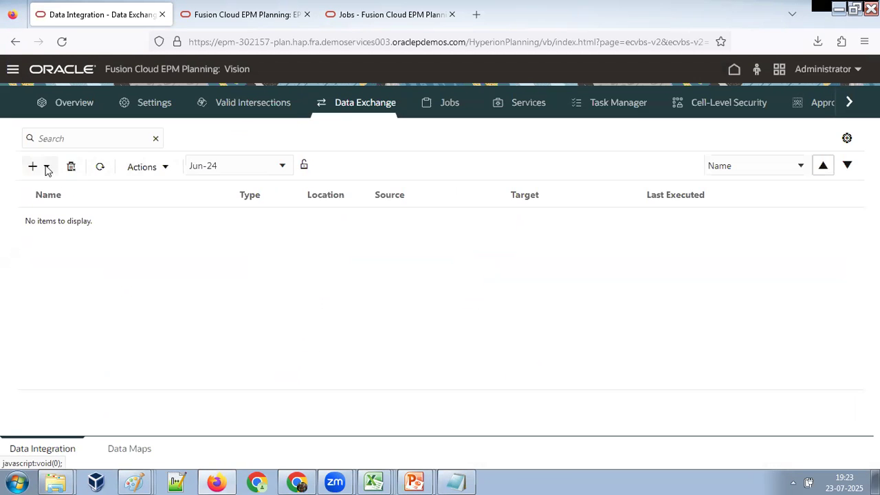
Create a pipeline named Monthly_Maintenance_JOB with the code MM001 and save it with the default variables
left_click(46, 167)
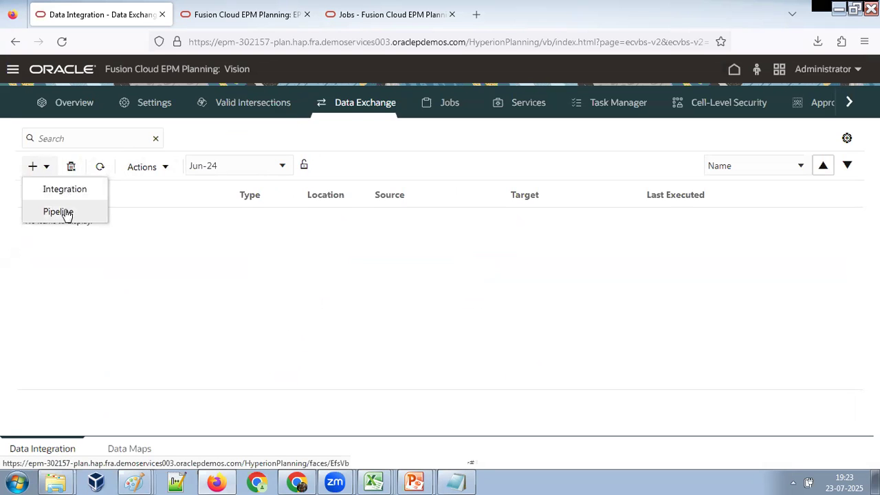
left_click(81, 217)
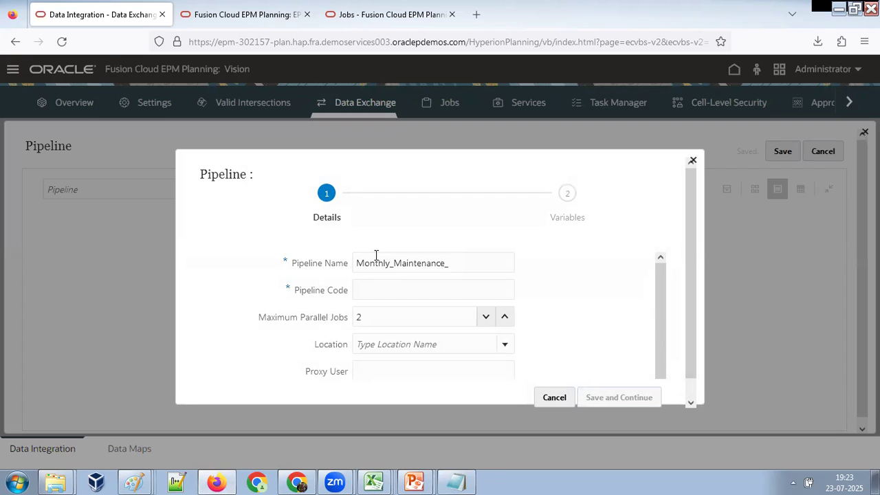
left_click(376, 293)
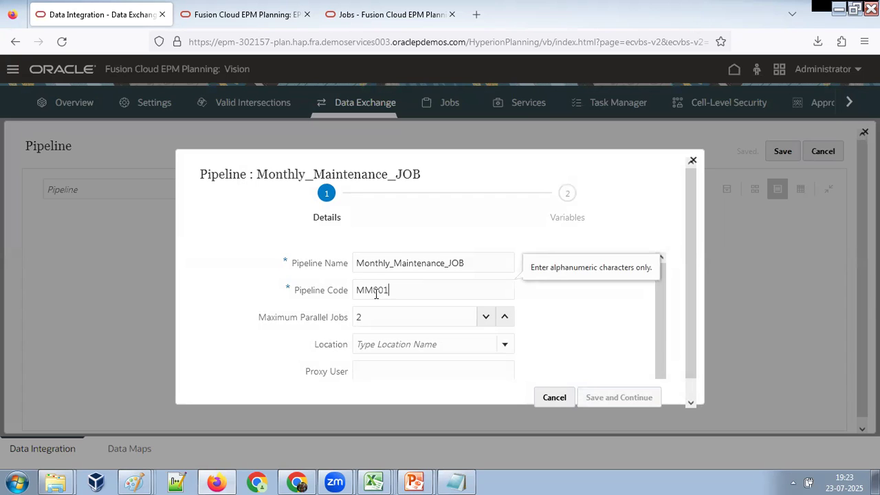
left_click(455, 348)
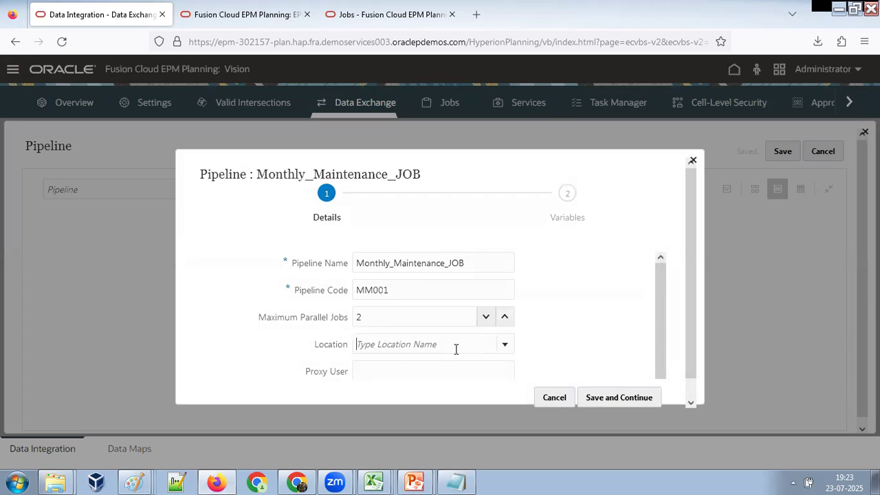
left_click(627, 396)
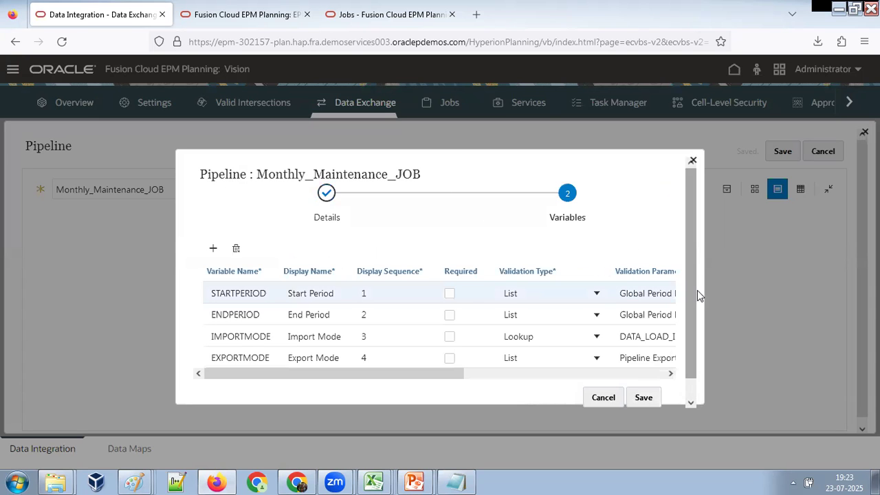
scroll(695, 308, "down", 1)
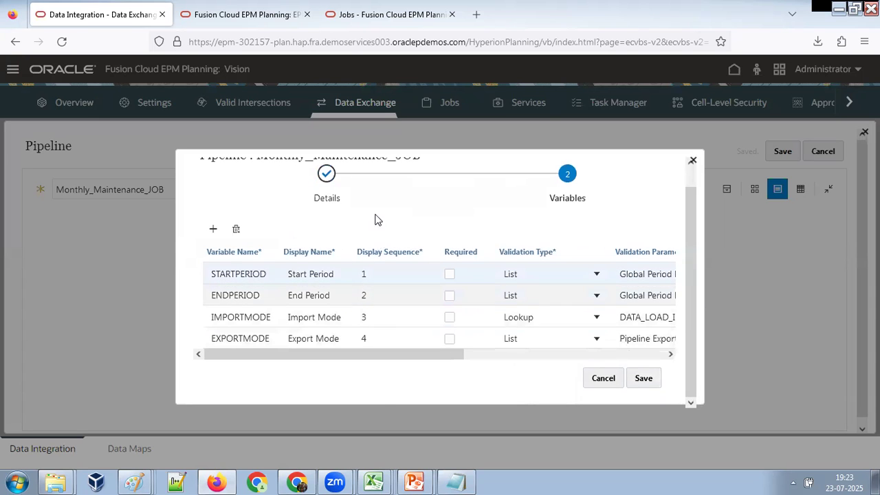
left_click(643, 379)
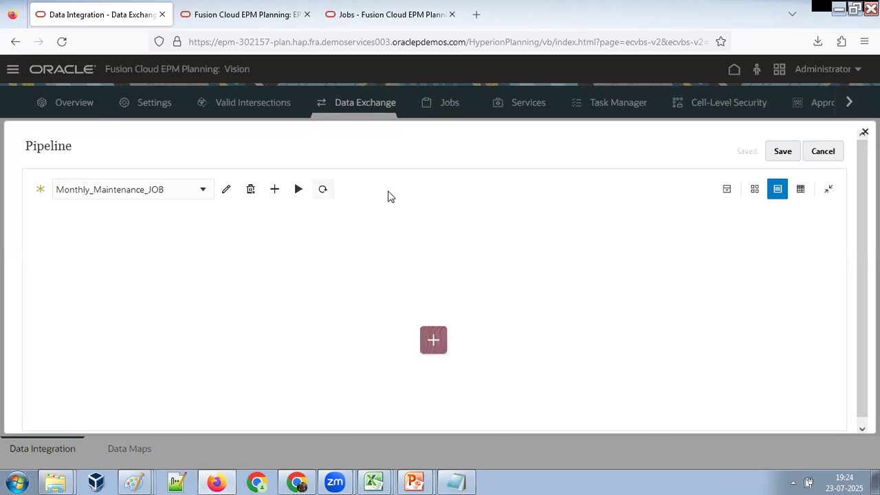
Add a first stage to the Monthly_Maintenance_JOB pipeline, with both its stage name and title set to Initialization
left_click(431, 354)
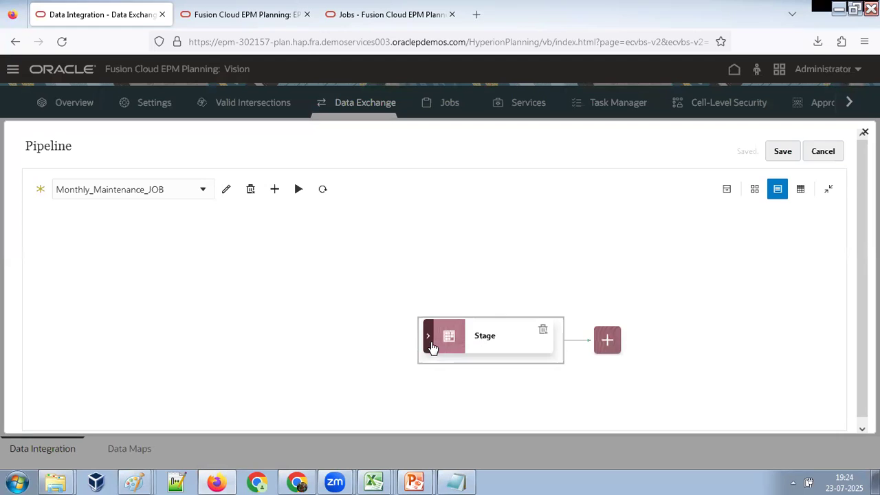
left_click(543, 337)
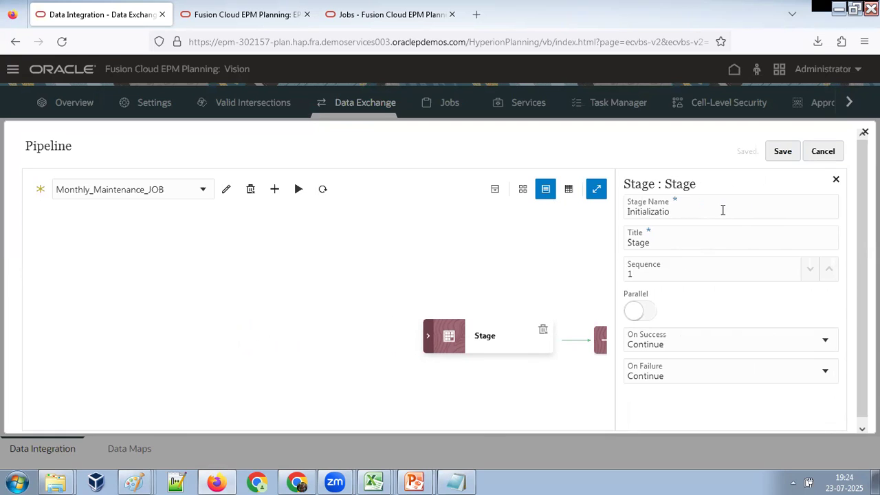
left_click_drag(722, 210, 620, 211)
key("ctrl+c")
left_click_drag(662, 242, 598, 241)
key("ctrl+v")
Set the Initialization stage to Continue on success and Stop on failure, and save the pipeline
left_click(824, 341)
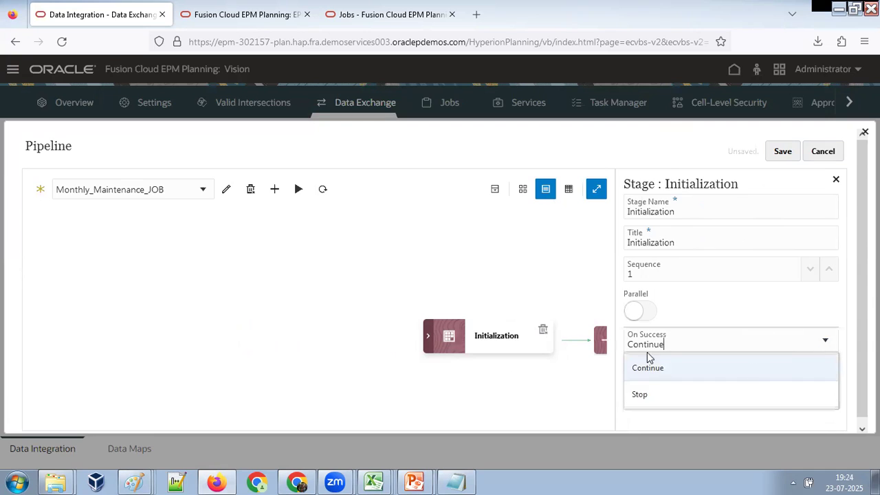
left_click(653, 368)
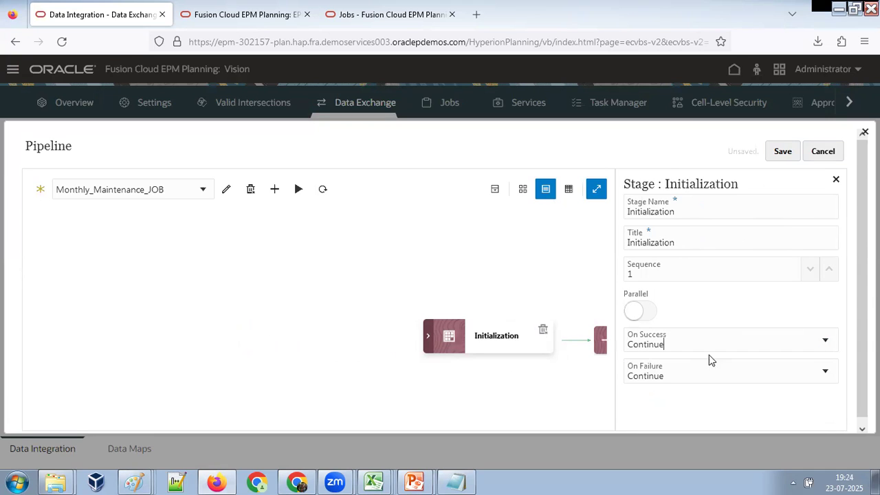
left_click(825, 374)
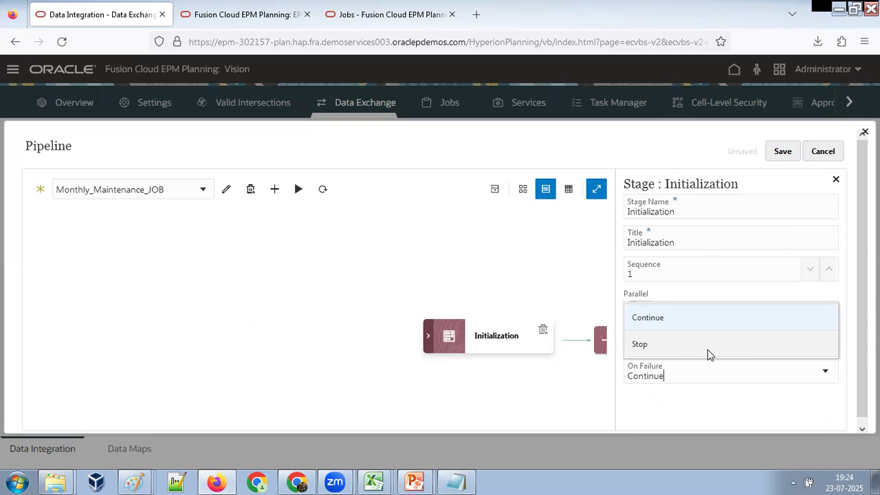
left_click(694, 345)
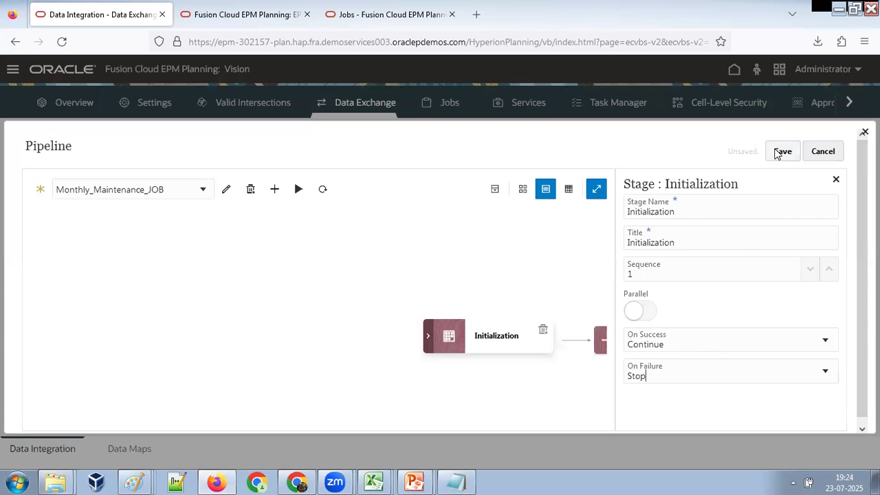
Create a Set Substitution Variable job titled Current Year in the Initialization stage
left_click(427, 336)
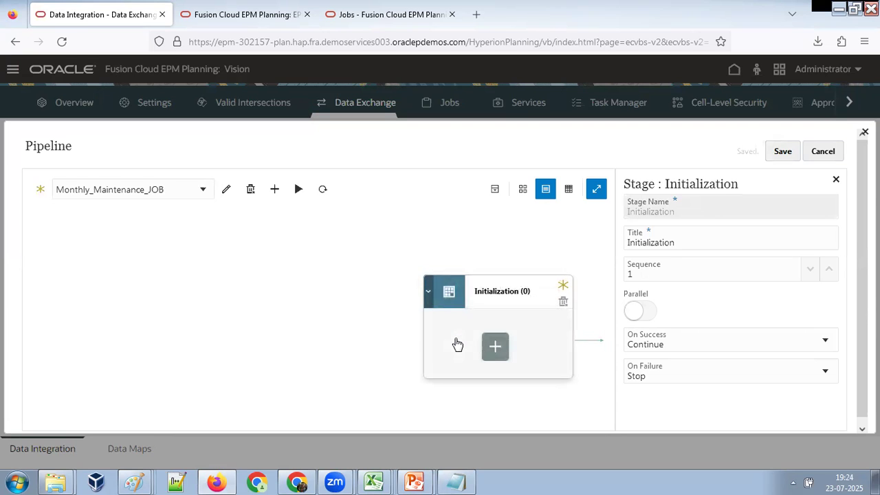
left_click(502, 350)
left_click(709, 210)
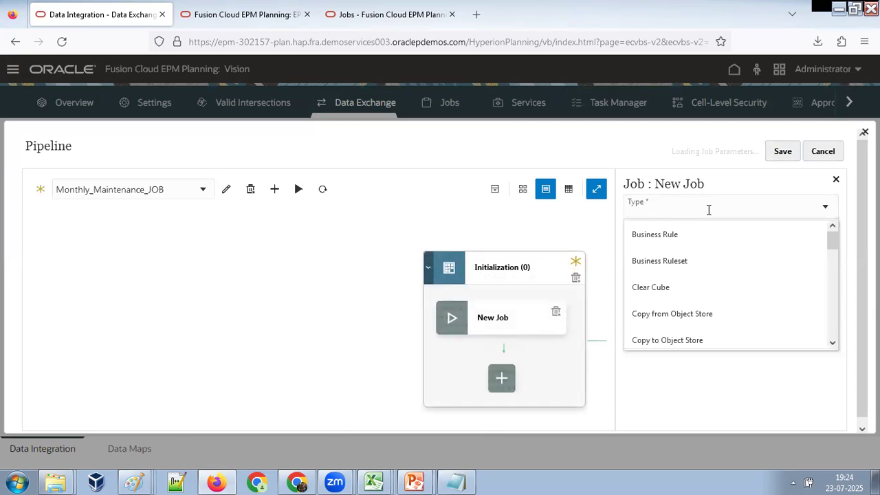
type("Set")
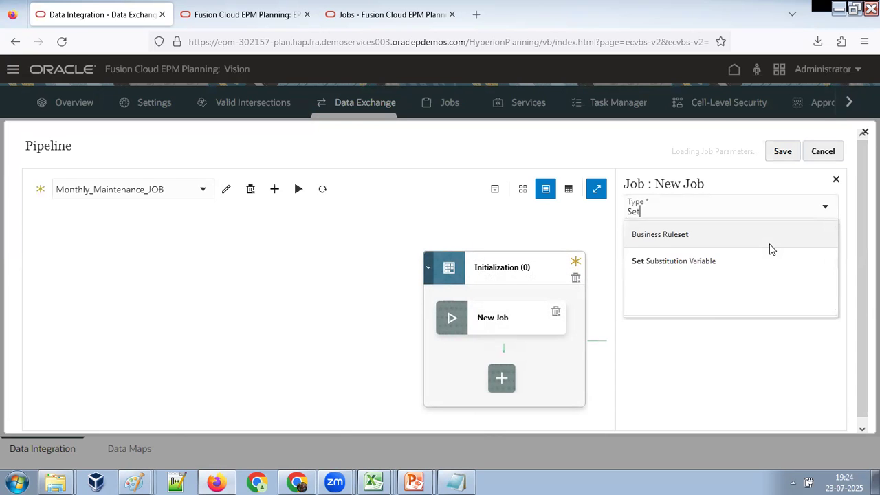
left_click(723, 262)
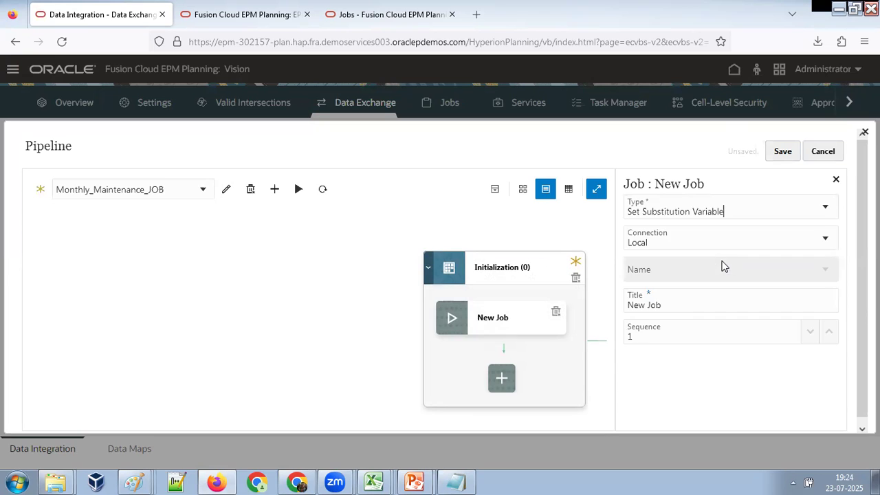
triple_click(663, 305)
type("Current")
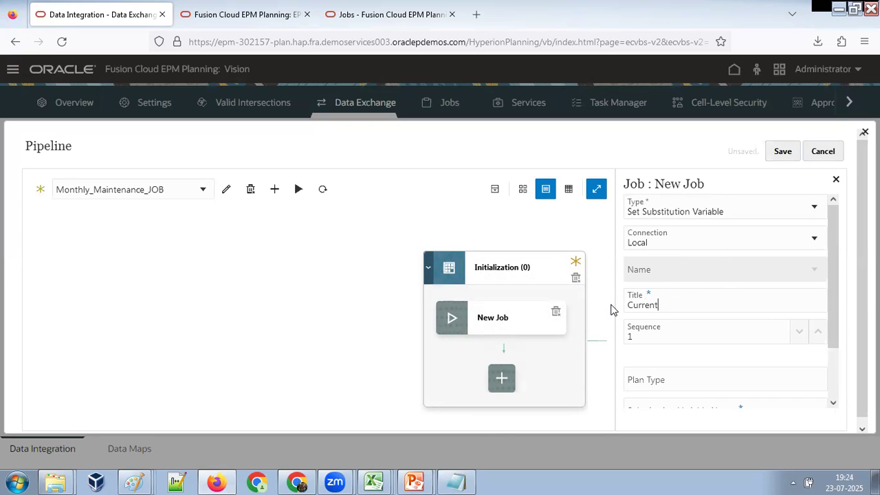
type(" Year")
Set the Current Year job's plan type to Plan1 and its substitution variable to CurYr with a year value, and save it
scroll(694, 310, "down", 2)
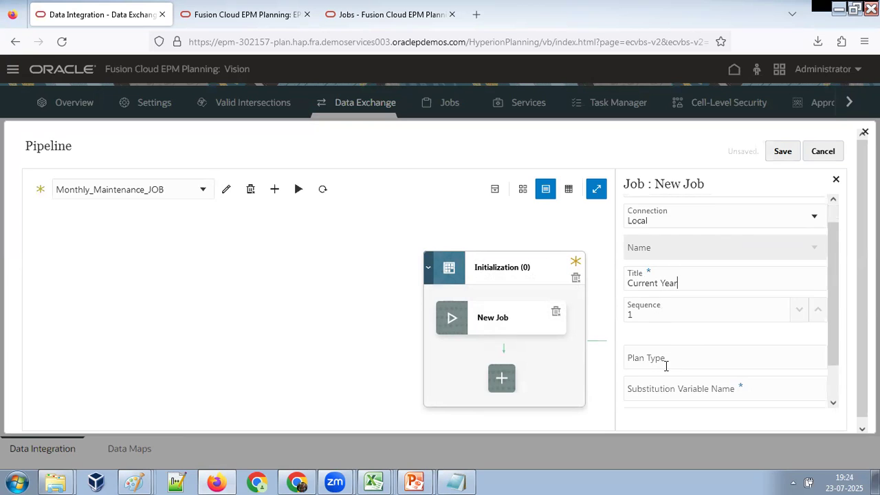
left_click(713, 309)
type("Plan")
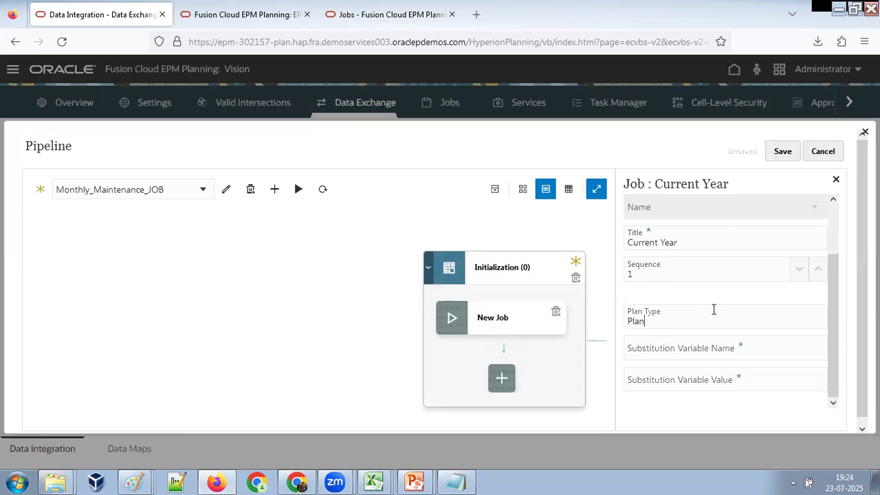
left_click(679, 342)
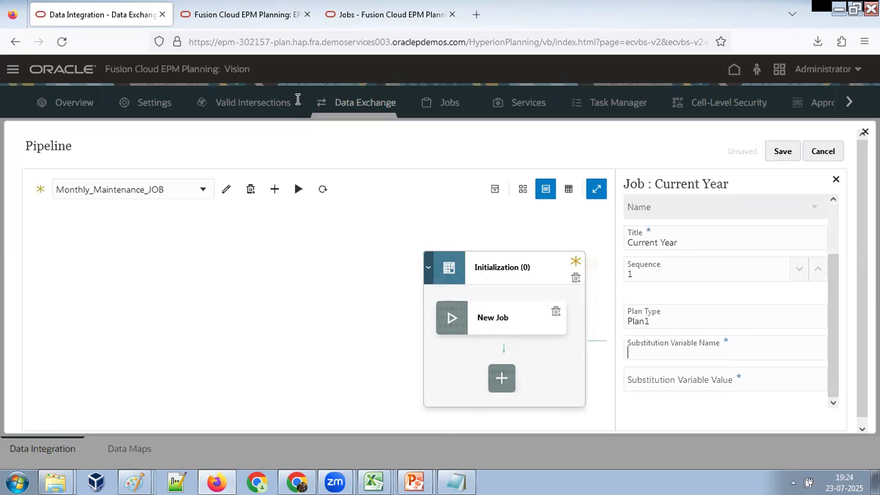
key("alt+Tab")
key("alt+Tab")
type("CurYr")
left_click(664, 375)
type("F")
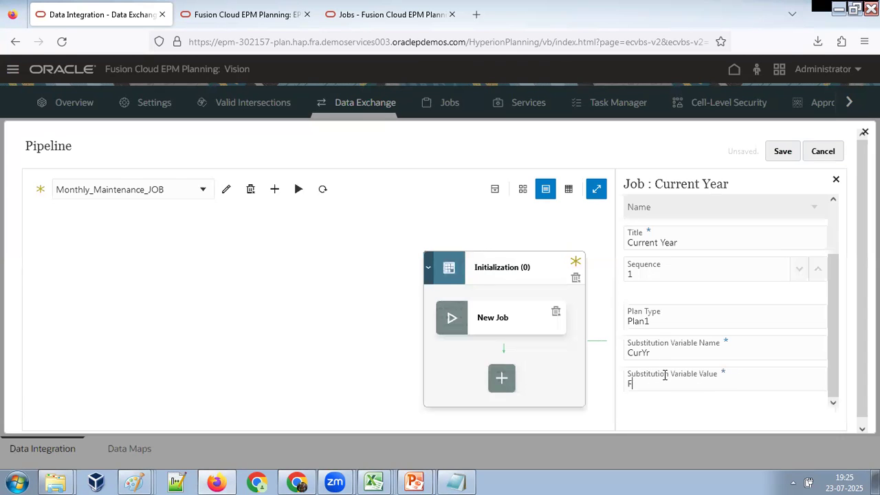
left_click(781, 155)
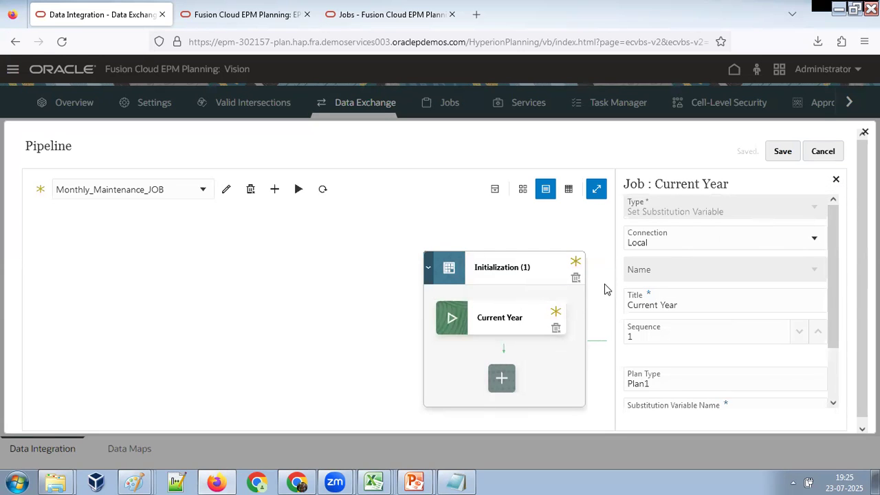
left_click(836, 179)
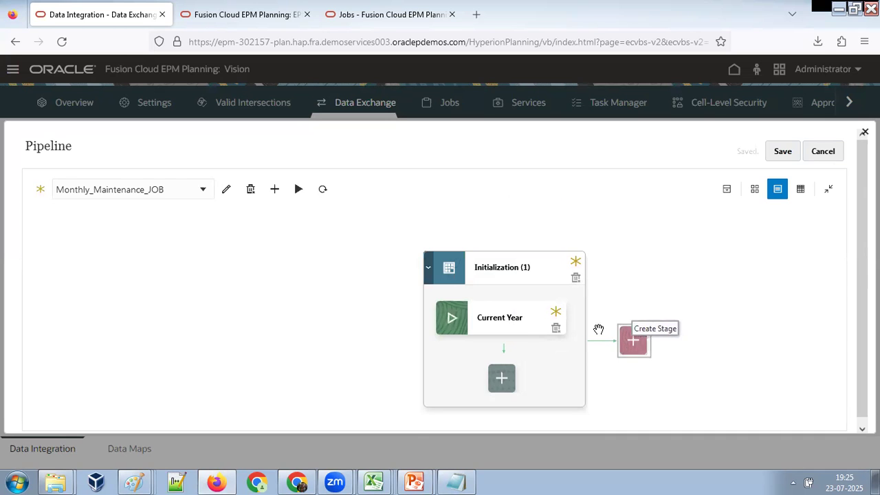
Add a second stage after Initialization, with both its stage name and title set to Metadata Maintenance
left_click(632, 347)
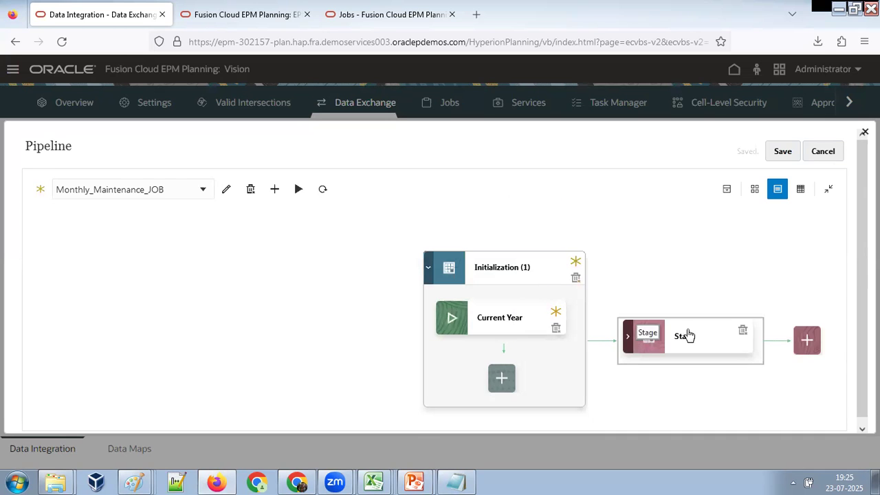
left_click(688, 211)
type("Metadata Maintenance")
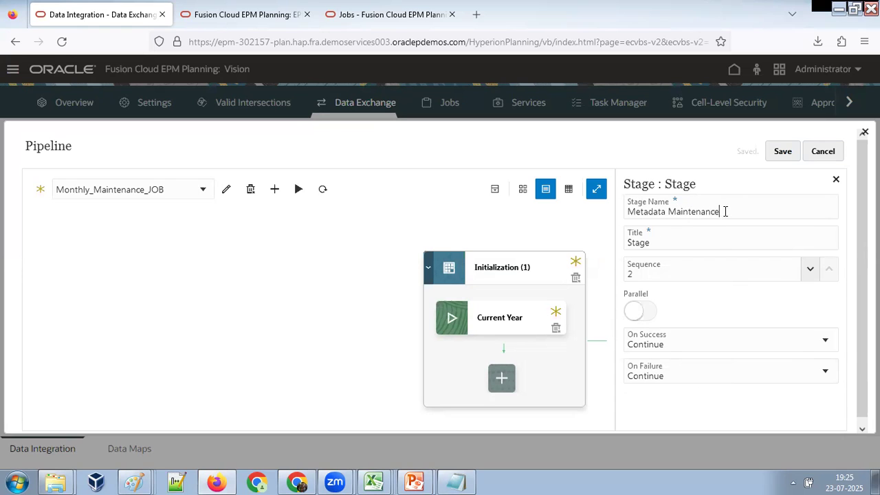
left_click_drag(721, 211, 575, 206)
key("ctrl+c")
left_click(681, 243)
key("ctrl+v")
key("ctrl+a")
key("ctrl+v")
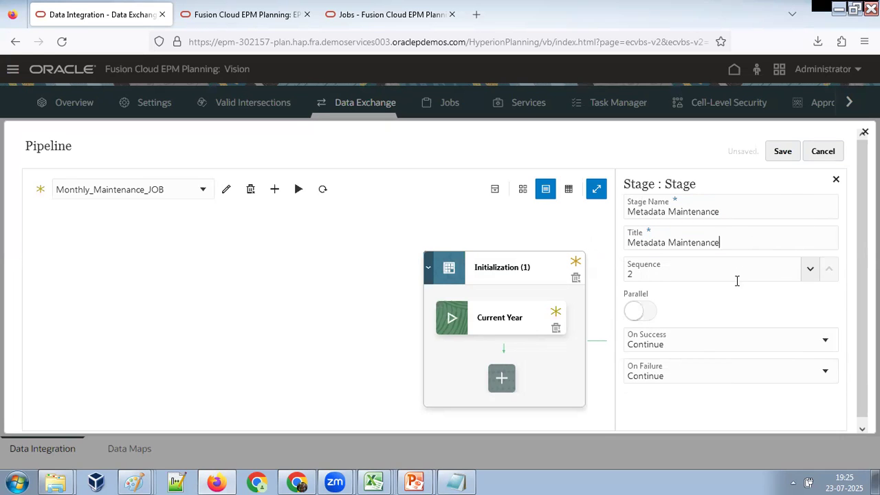
Set the Metadata Maintenance stage to Stop on failure, save the pipeline and close the stage's properties
left_click(686, 379)
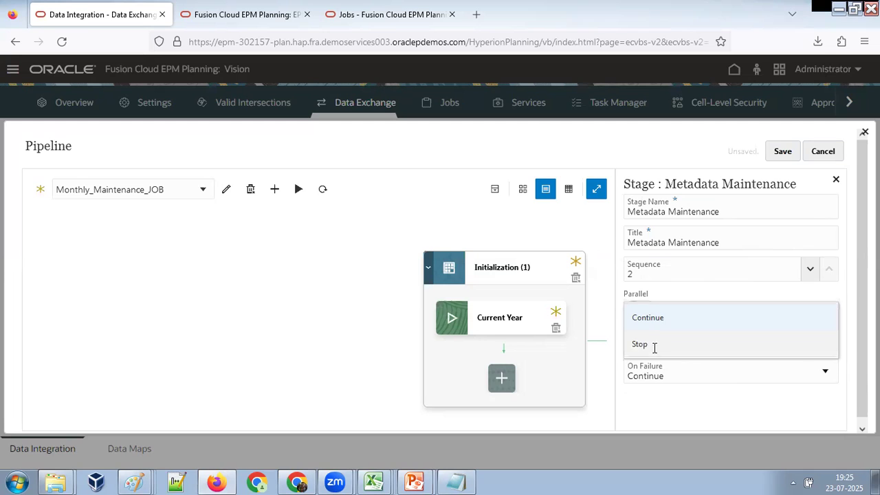
left_click(653, 346)
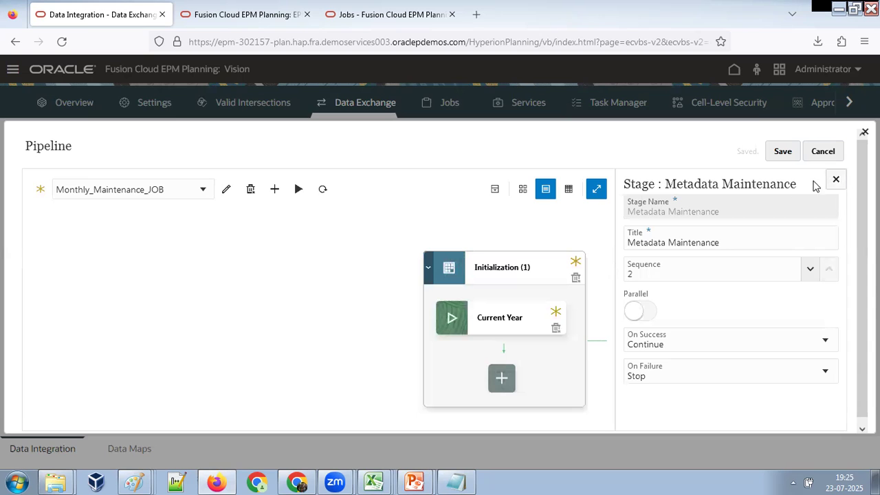
left_click(836, 179)
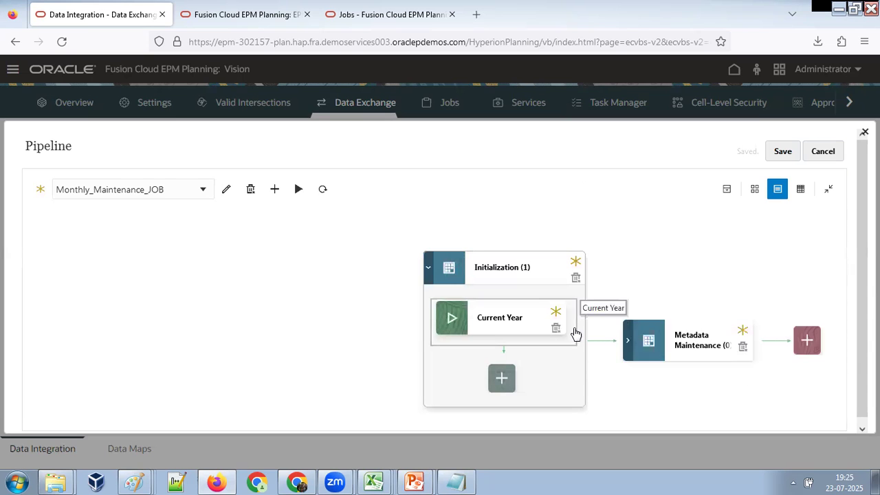
Create an Import Metadata job in the Metadata Maintenance stage, keeping the default title New Job, and save it
left_click(627, 347)
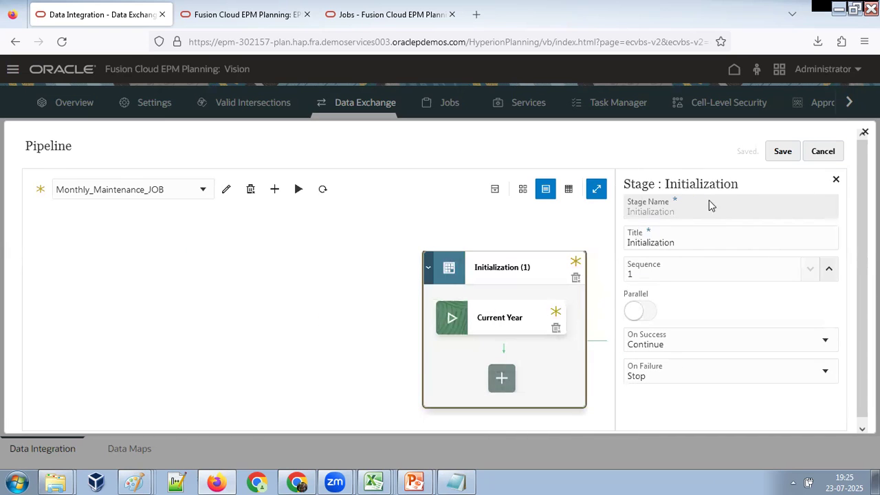
left_click(835, 179)
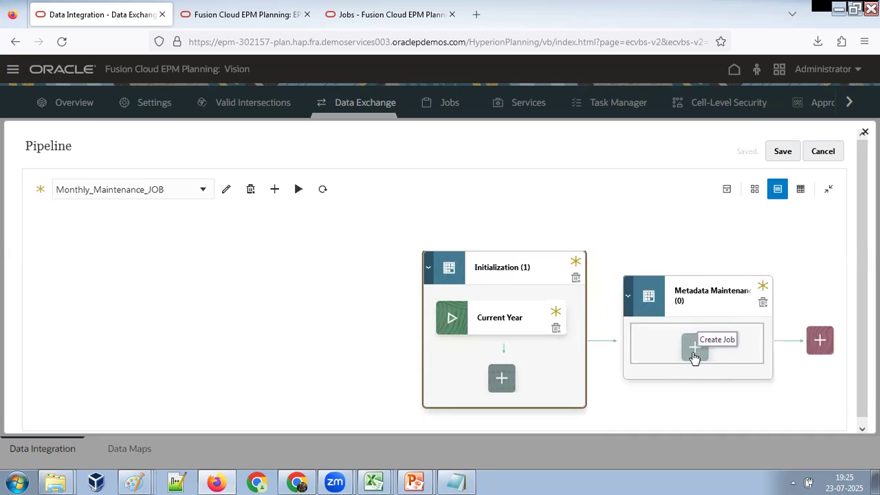
left_click(692, 352)
left_click(734, 213)
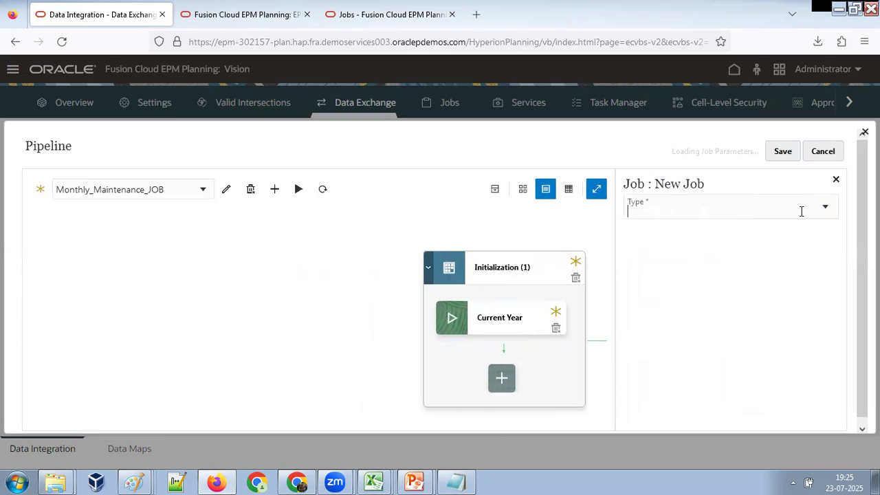
left_click(824, 208)
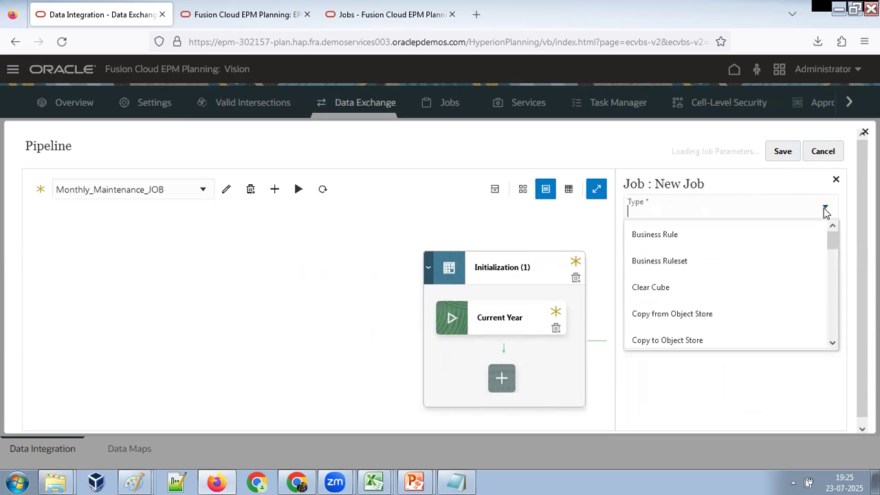
type("im")
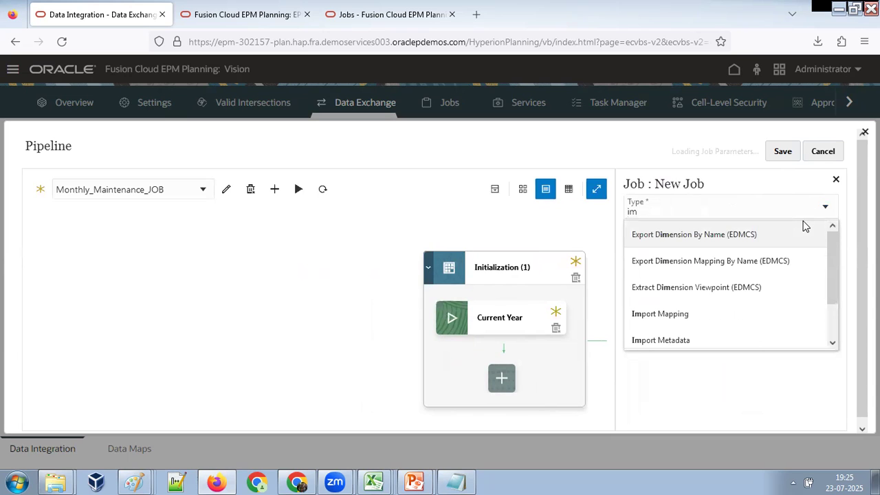
left_click(677, 337)
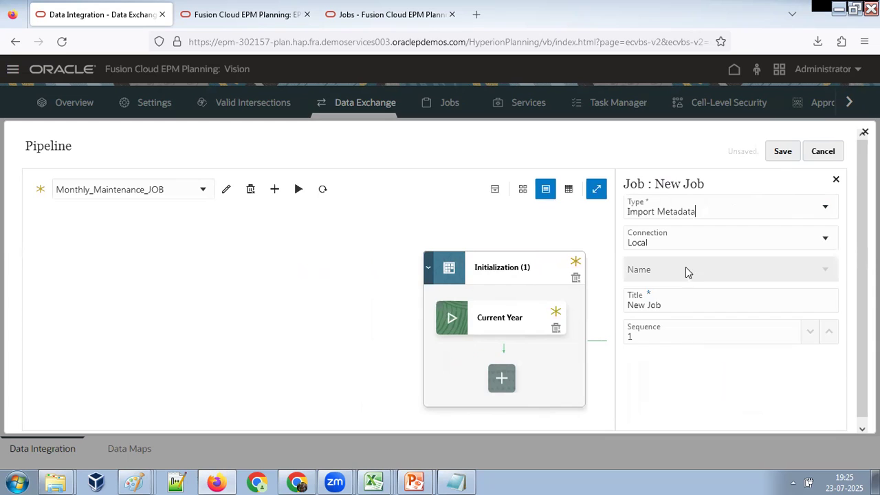
left_click_drag(680, 300, 609, 301)
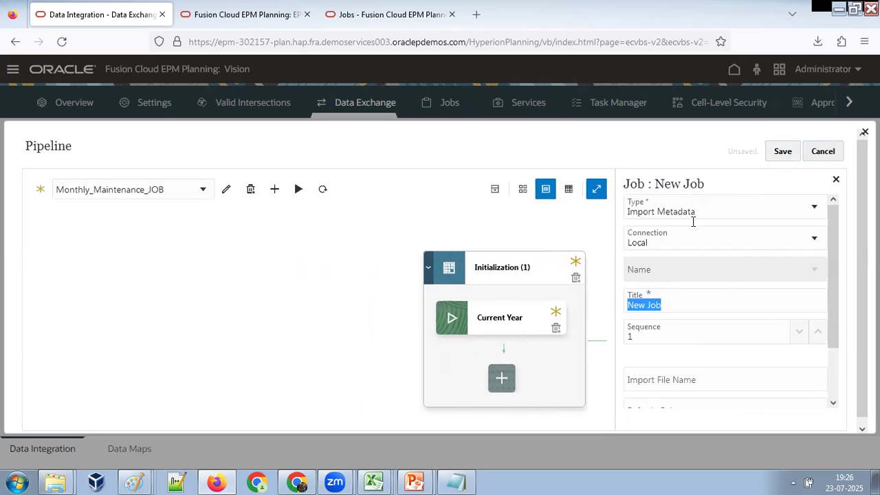
left_click(706, 301)
left_click(782, 151)
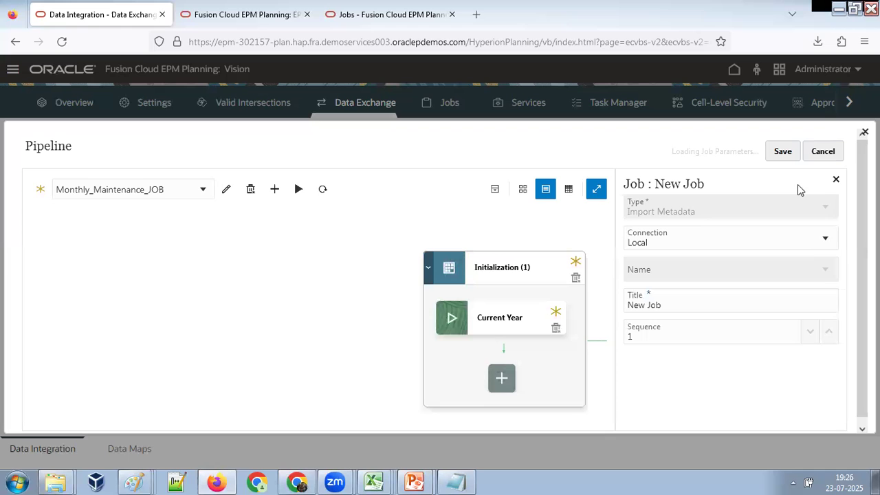
Leave the pipeline editor and start a file upload in the application's Inbox/Outbox Explorer
left_click(828, 152)
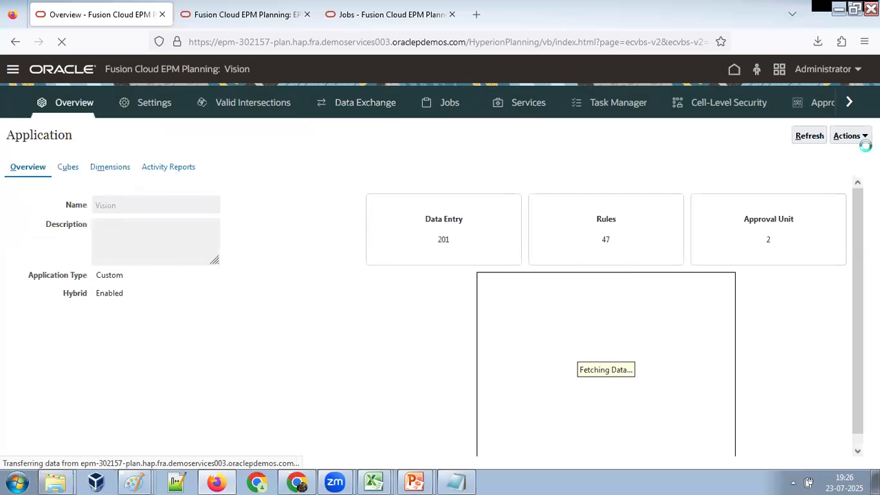
left_click(846, 135)
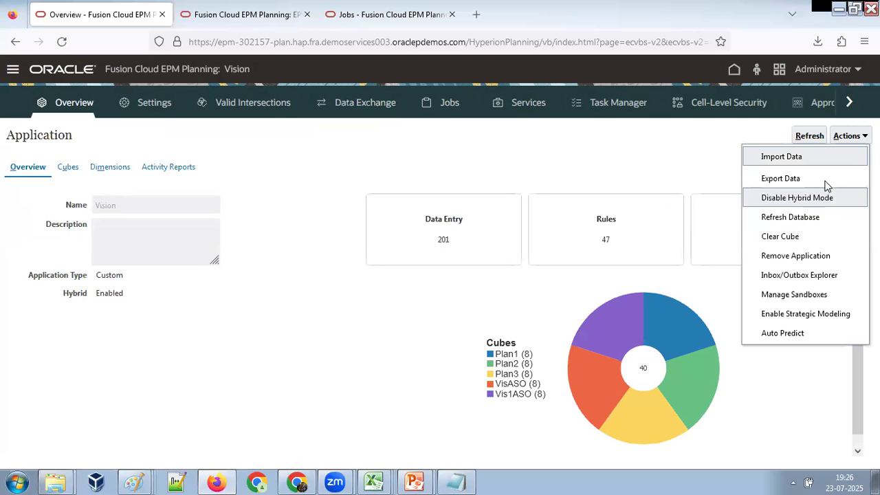
left_click(786, 275)
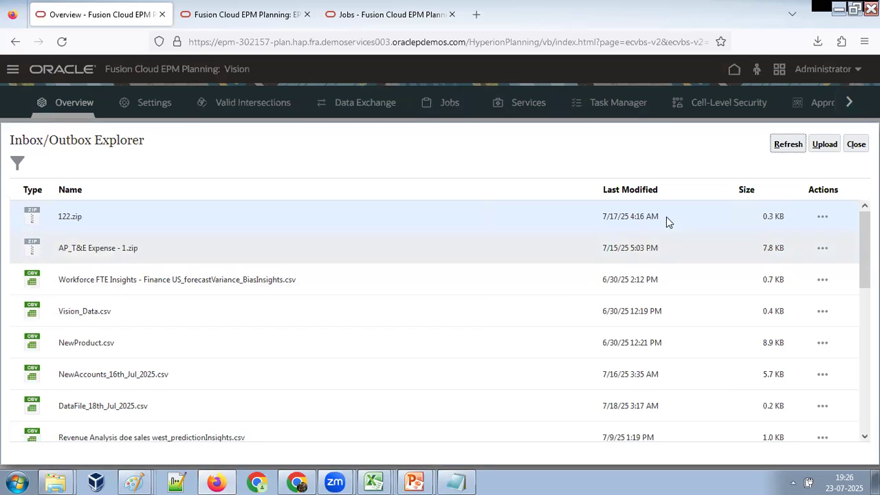
left_click(824, 144)
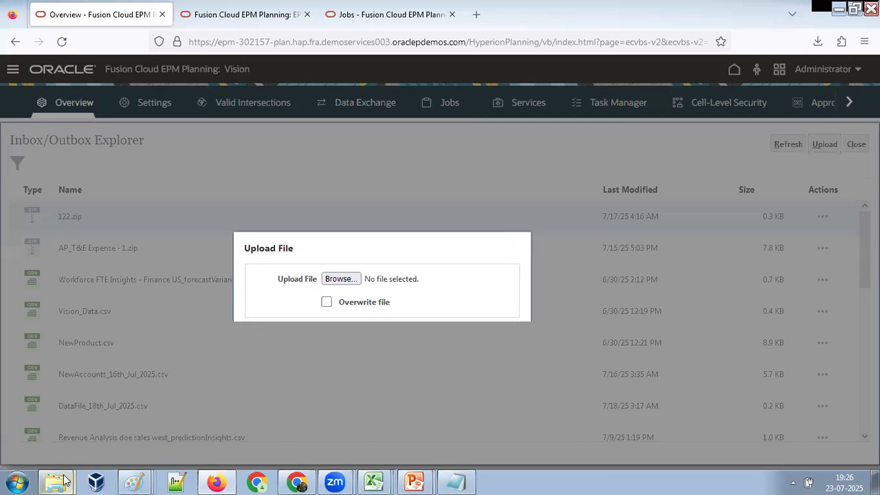
Switch to the Metadata folder in Windows Explorer and sort its files by date modified, newest first
mouse_move(64, 479)
left_click(65, 452)
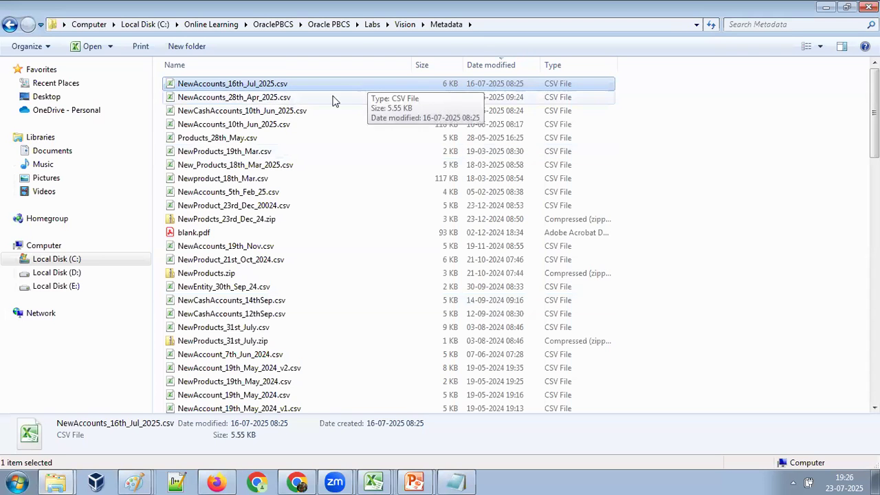
left_click(480, 63)
left_click(495, 64)
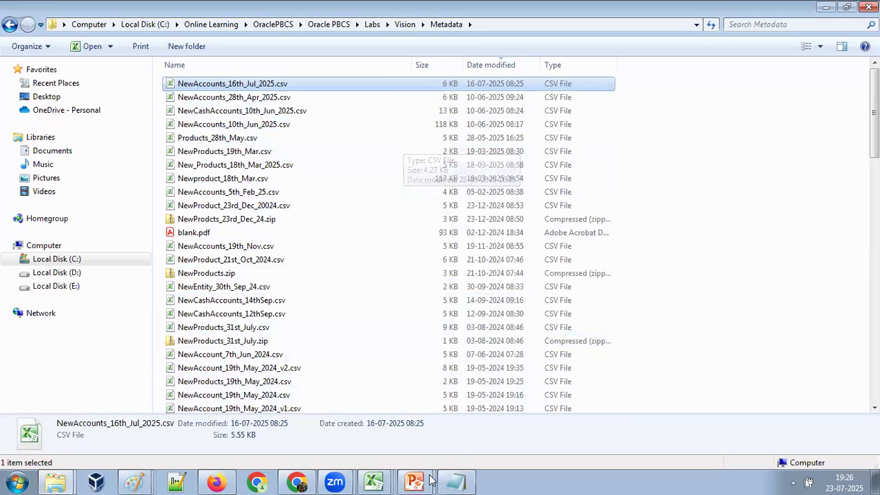
Switch to Excel and save NewAccounts_16th_Jul_2025.csv, cancelling the offer to save a copy as an Excel workbook
left_click(373, 481)
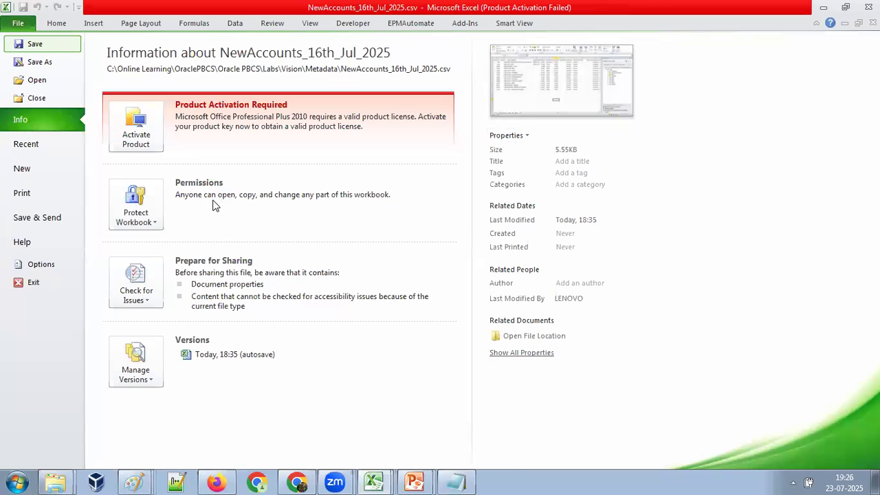
key("ctrl+s")
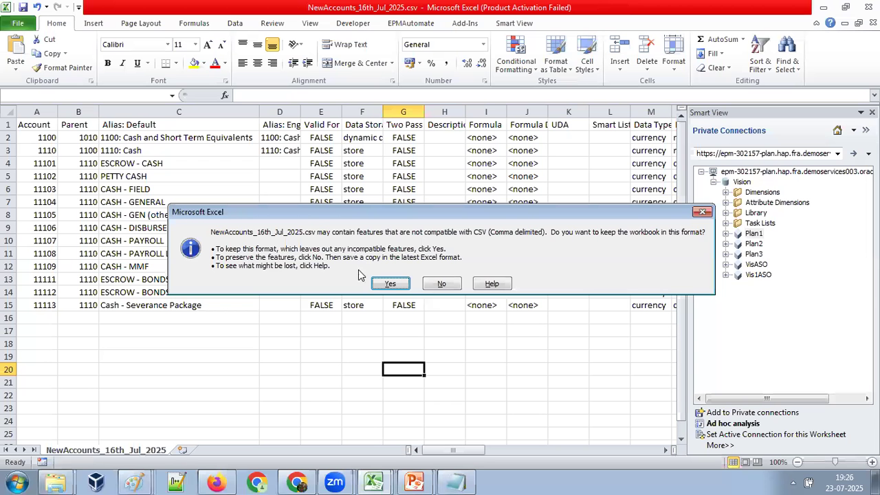
left_click(442, 284)
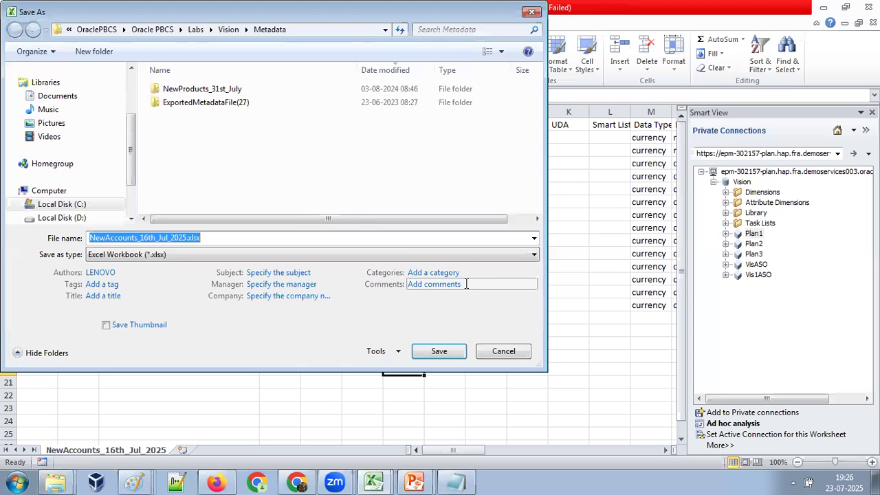
left_click(503, 351)
Return to the Metadata folder in Windows Explorer and copy its full folder path
mouse_move(55, 482)
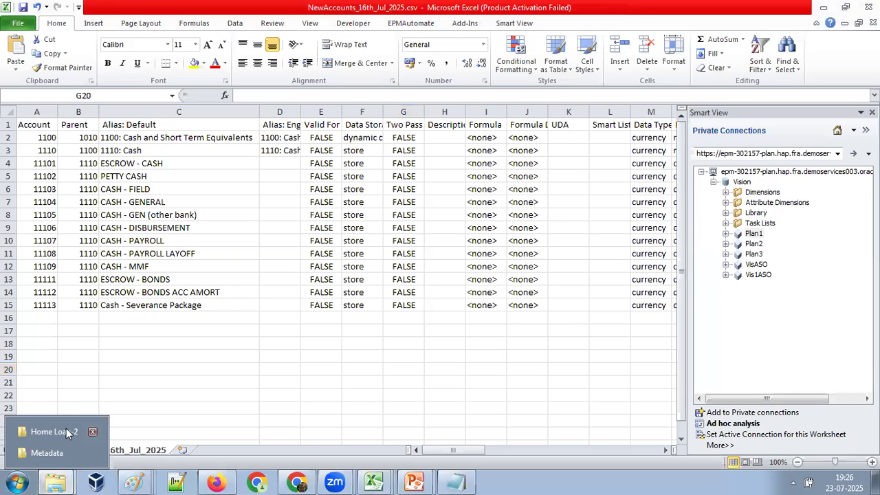
left_click(49, 453)
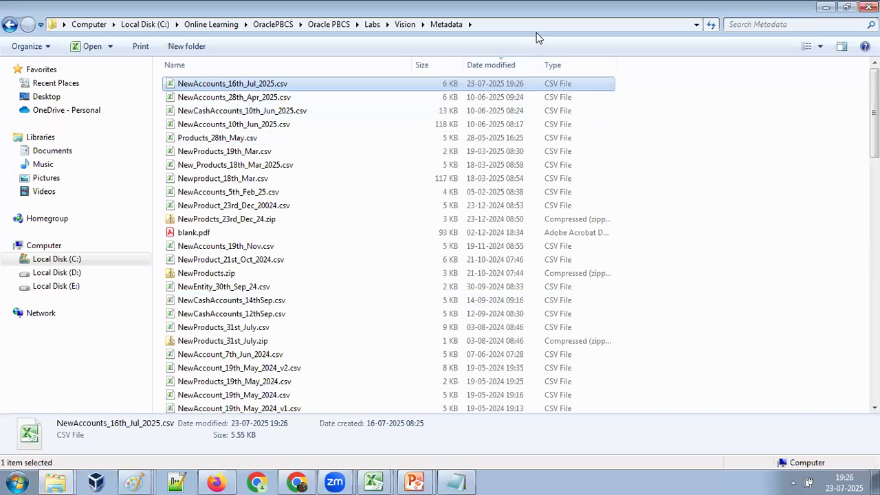
left_click(536, 24)
key("ctrl+c")
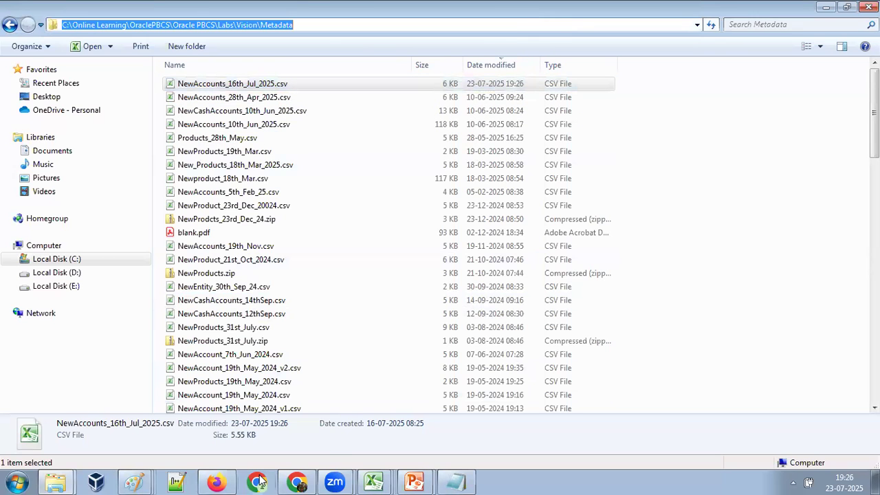
Switch back to Firefox and choose NewAccounts_16th_Jul_2025.csv from the copied folder path as the file to upload
left_click(216, 482)
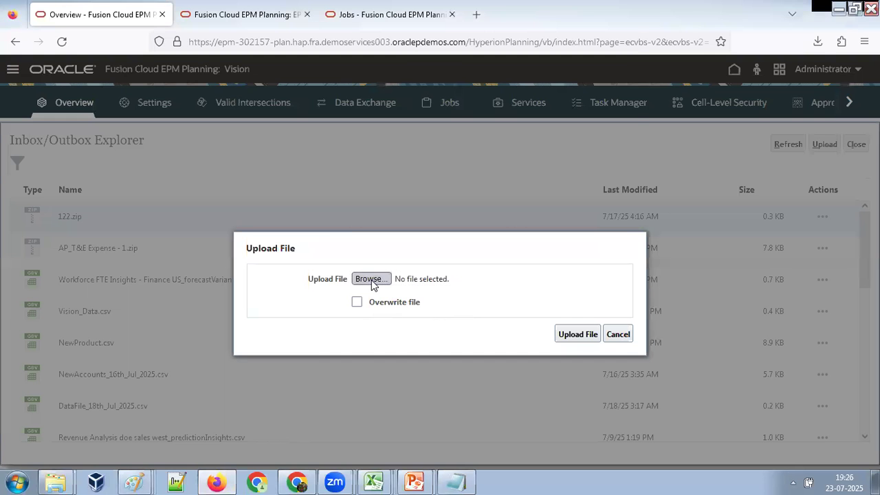
left_click(371, 280)
key("ctrl+v")
key("Return")
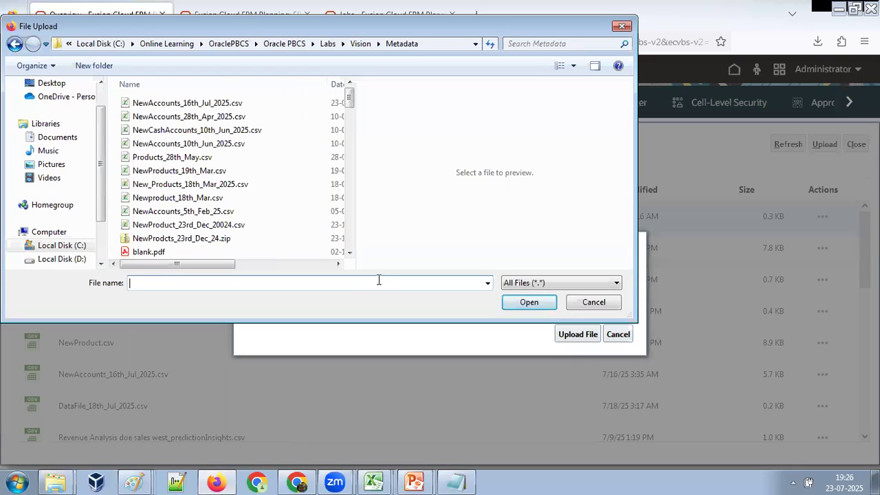
left_click(192, 103)
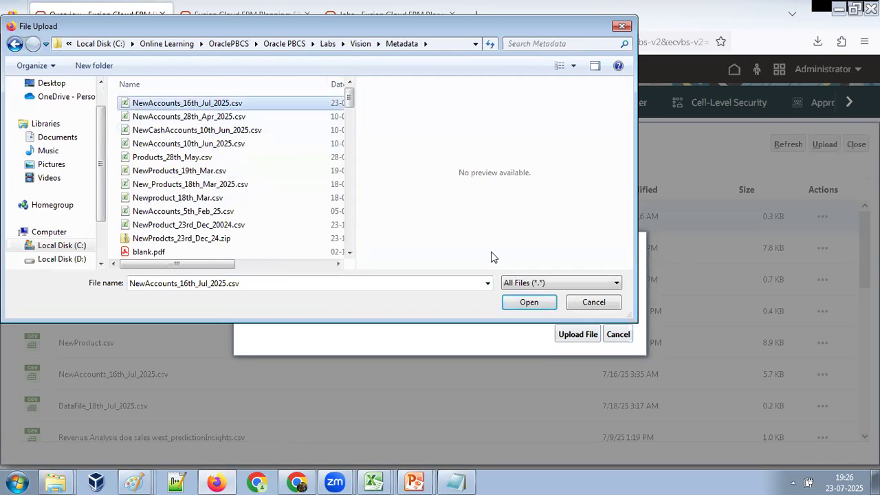
left_click(527, 302)
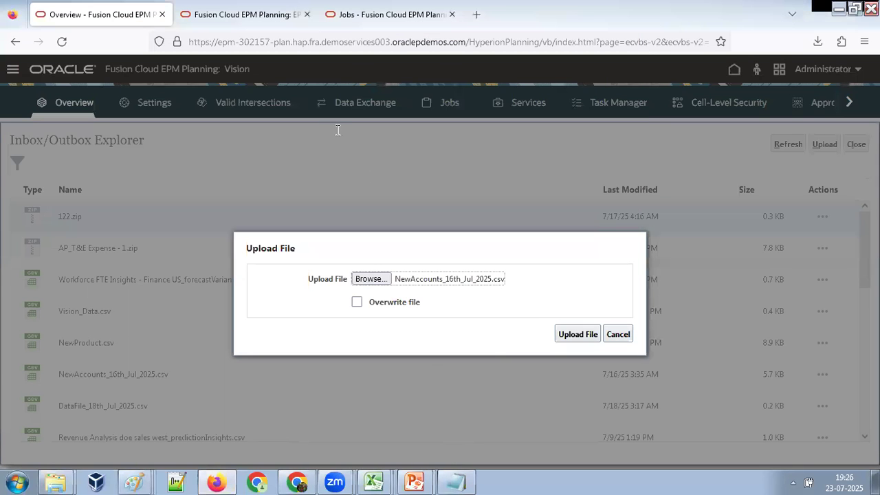
Check the metadata file name in the Notepad notes and try to upload the chosen file without overwriting
key("alt+Tab")
left_click_drag(328, 119, 453, 118)
left_click(436, 126)
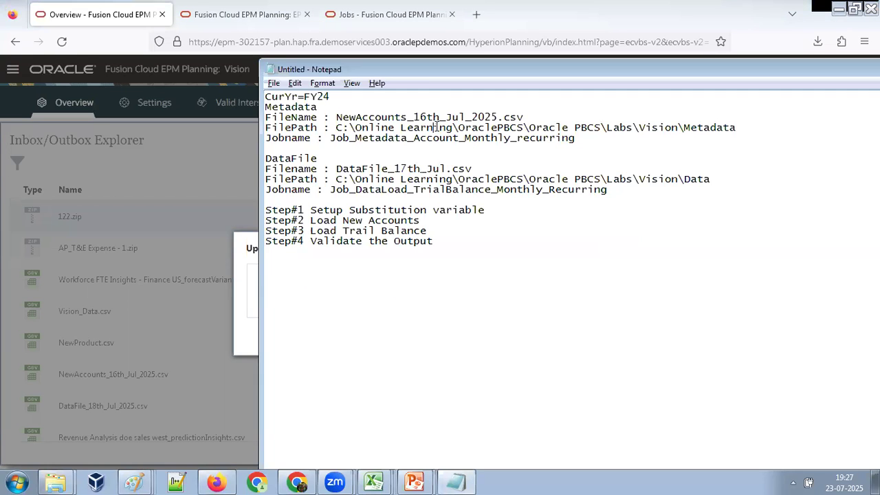
key("alt+Tab")
left_click(577, 334)
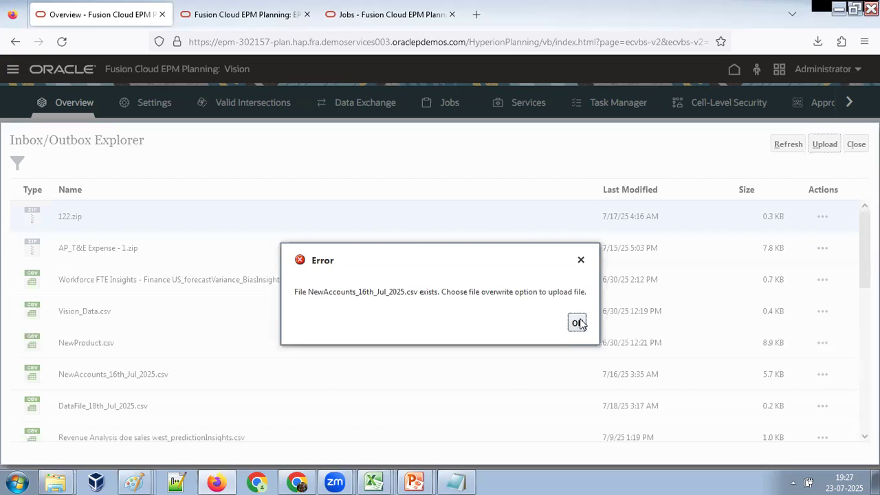
Upload NewAccounts_16th_Jul_2025.csv from the Metadata folder to the inbox with the Overwrite file option enabled
left_click(824, 147)
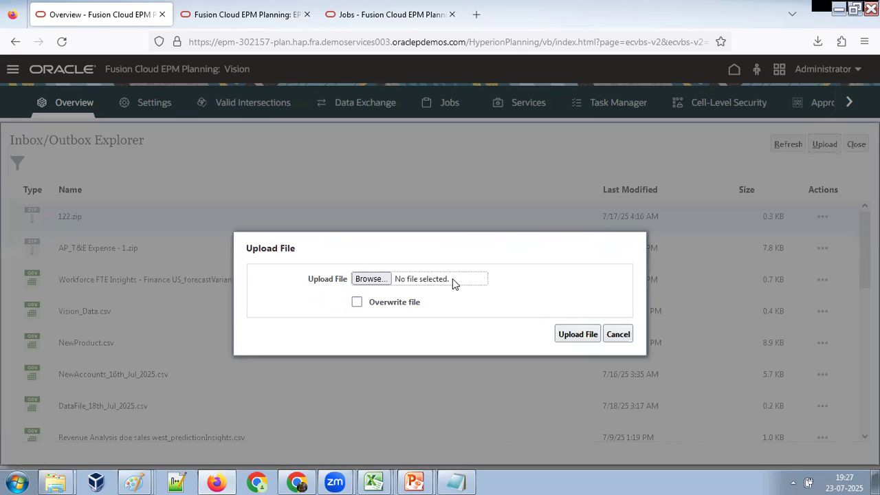
left_click(357, 302)
left_click(369, 279)
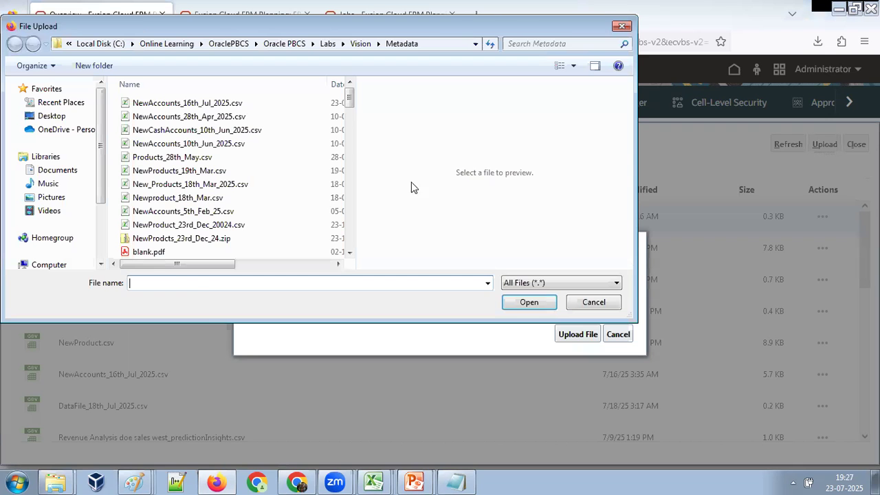
left_click(190, 108)
left_click(528, 301)
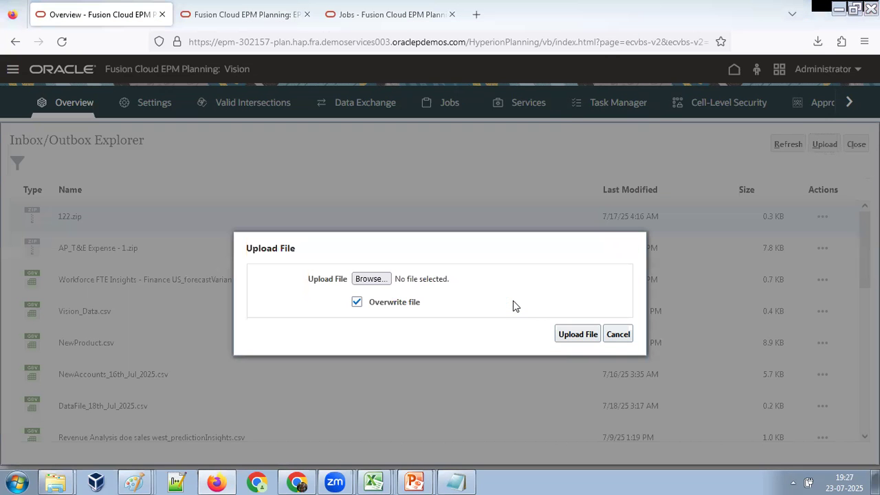
left_click(567, 337)
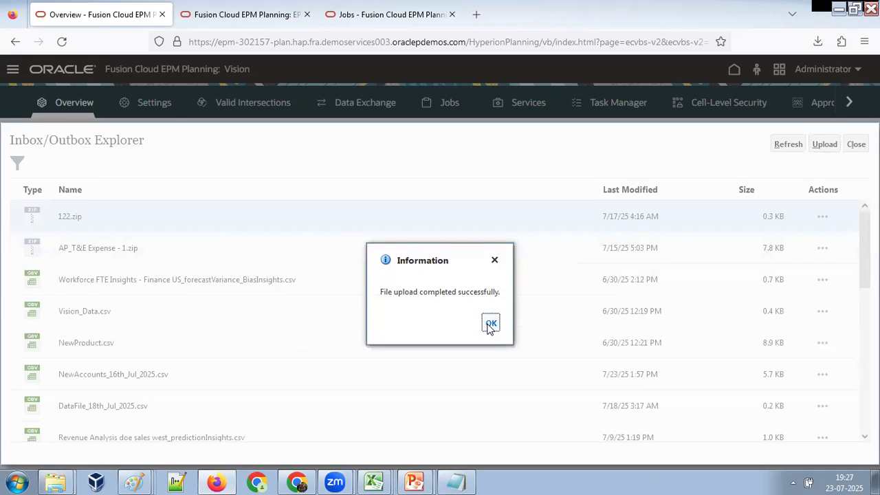
left_click(491, 322)
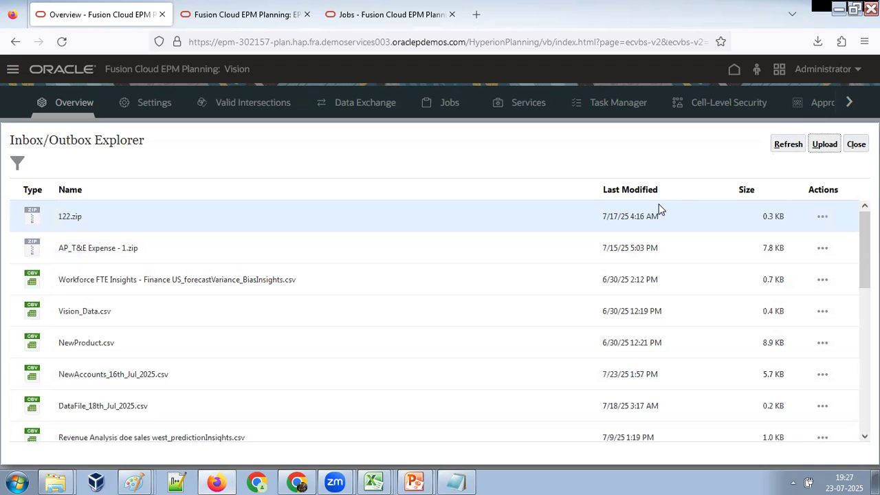
Start another file upload and switch to DataFile_17th_Jul.csv in Excel to review its trial balance data
left_click(825, 145)
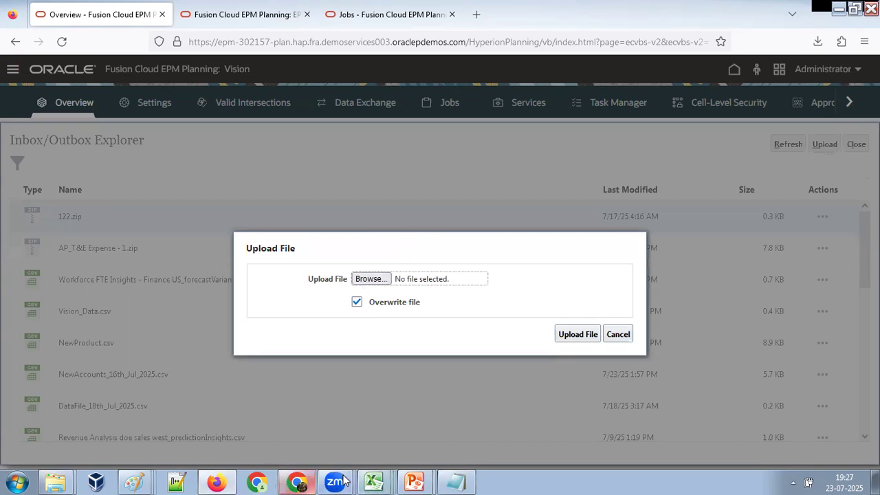
left_click(366, 479)
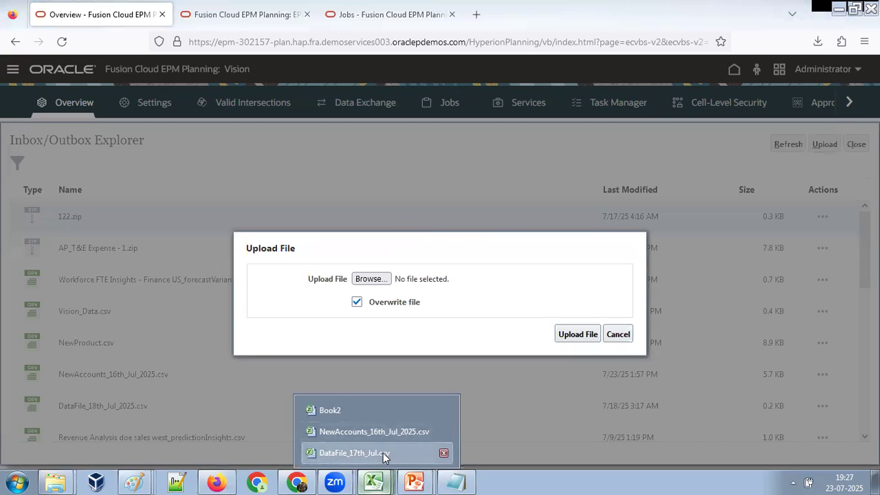
left_click(385, 455)
left_click(431, 203)
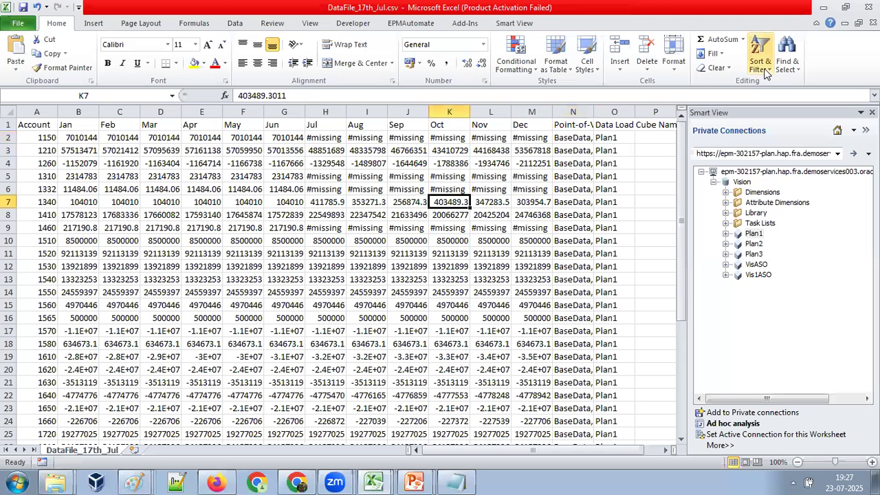
Open the Data folder under Vision in Windows Explorer and copy its full folder path
left_click(58, 481)
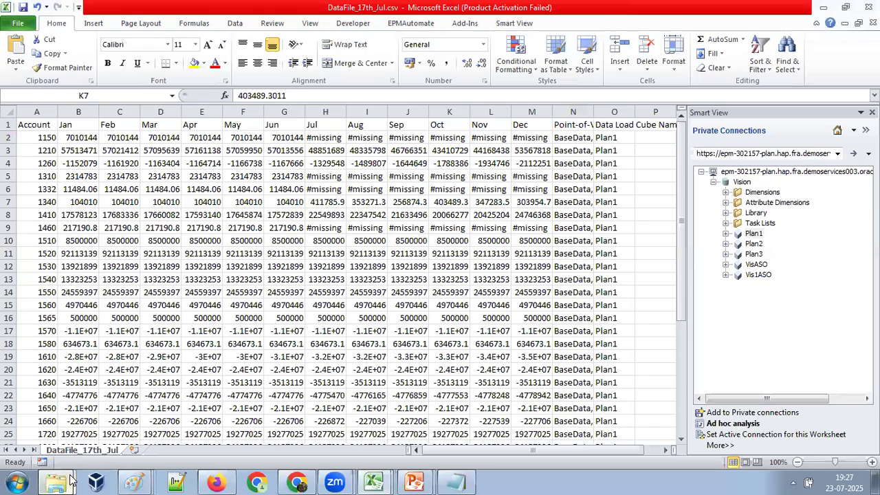
left_click(65, 450)
left_click(405, 24)
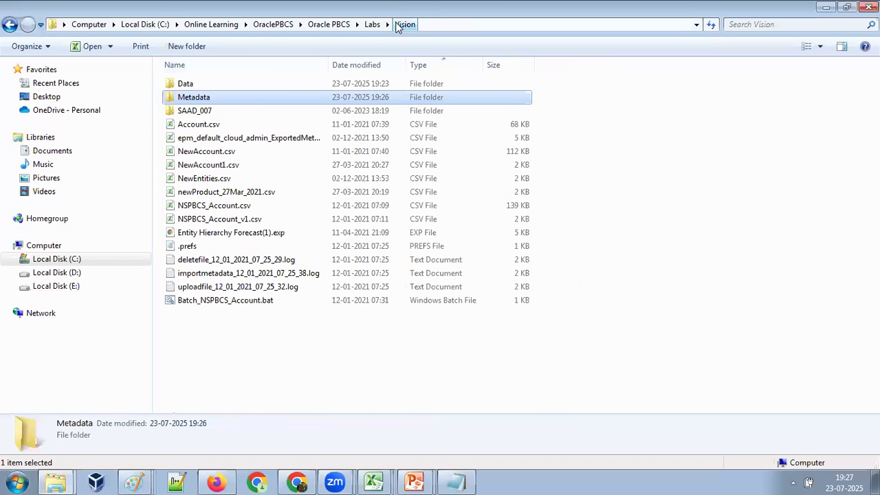
double_click(226, 84)
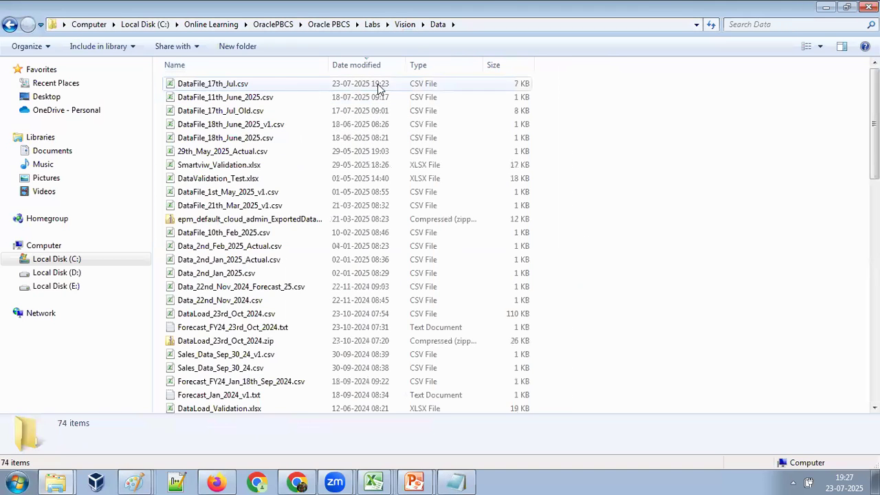
left_click(502, 24)
key("ctrl+c")
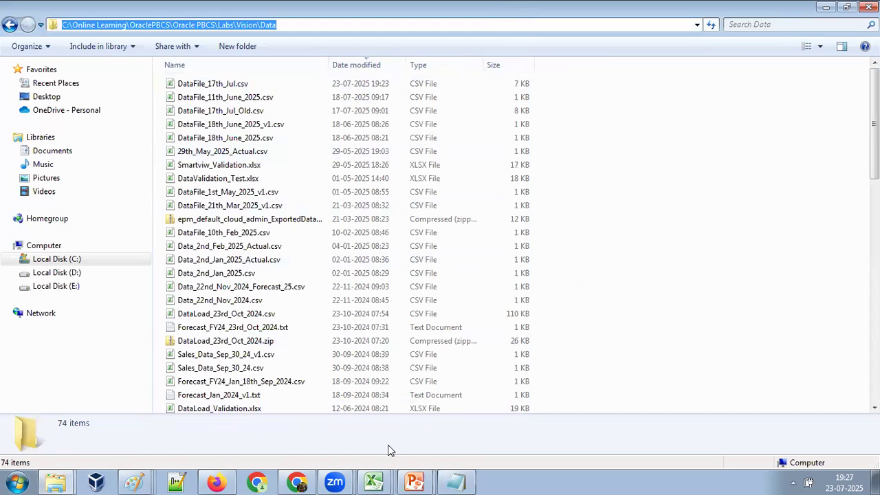
Switch back to Firefox and upload DataFile_17th_Jul.csv from the copied Data folder path with file overwriting enabled
left_click(226, 481)
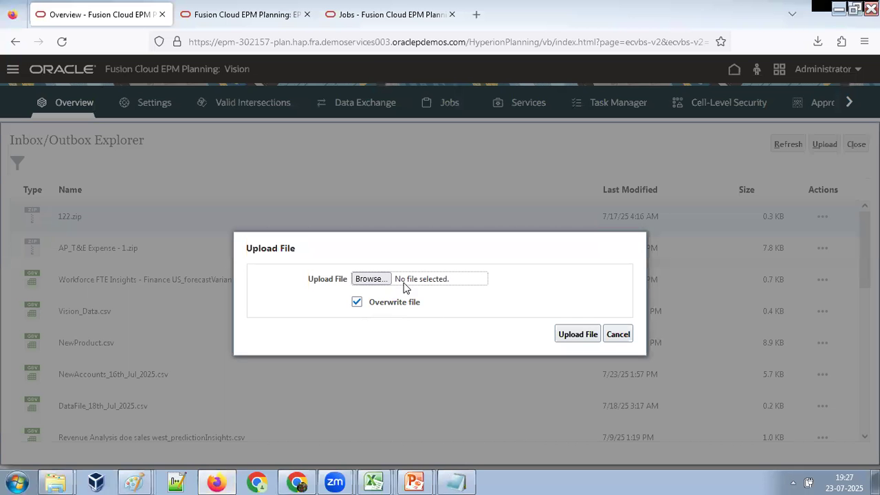
left_click(389, 279)
key("ctrl+v")
key("Return")
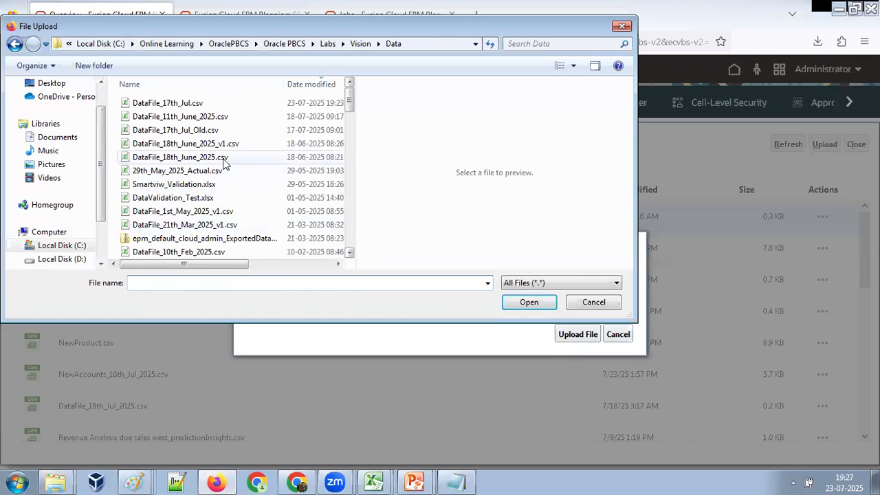
left_click(186, 103)
left_click(528, 303)
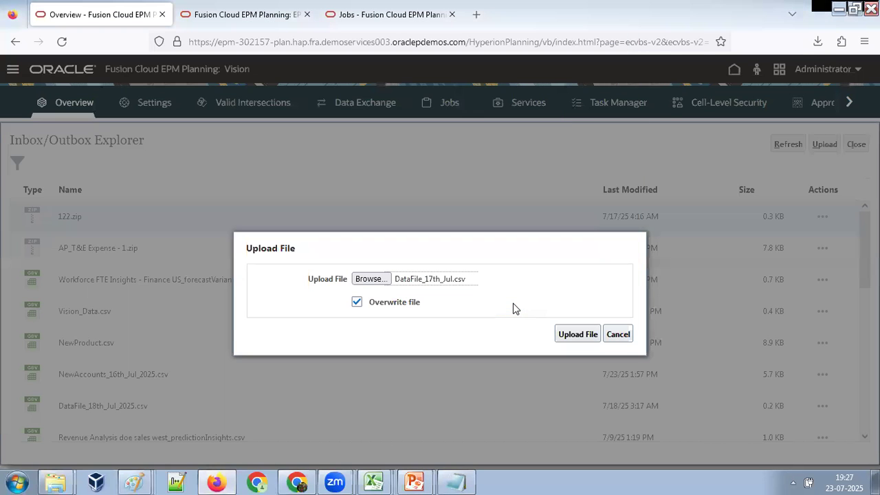
left_click(572, 333)
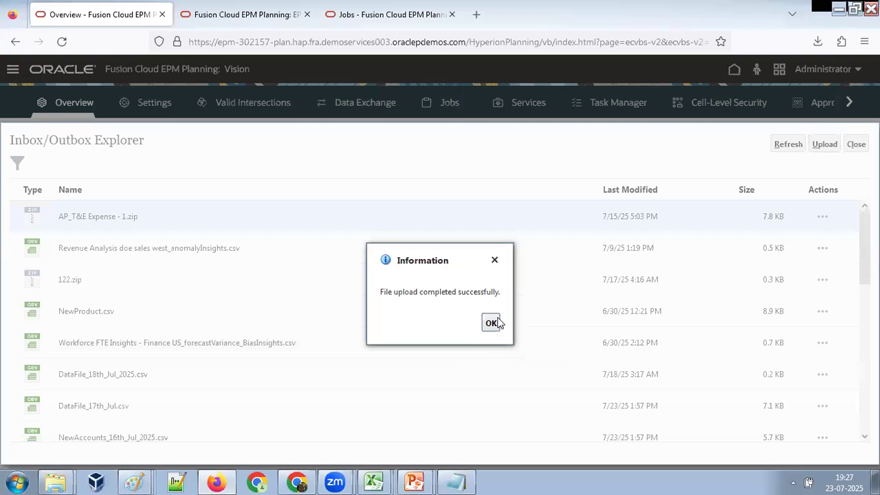
left_click(492, 323)
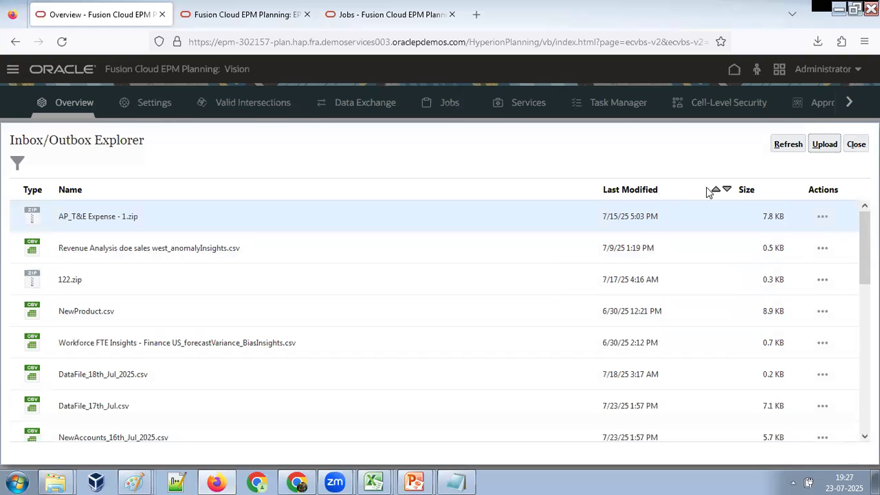
Sort the inbox files by last modified date, newest first, to check the uploads, and close the Inbox/Outbox Explorer
left_click(716, 191)
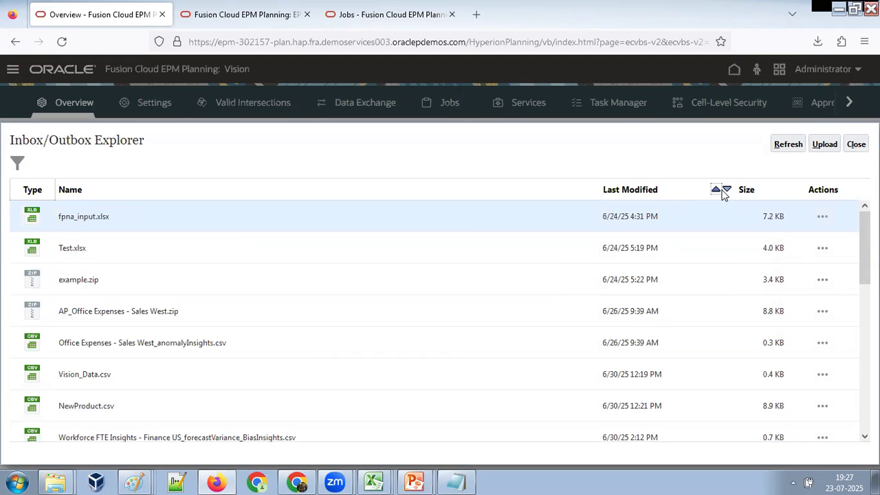
left_click(726, 191)
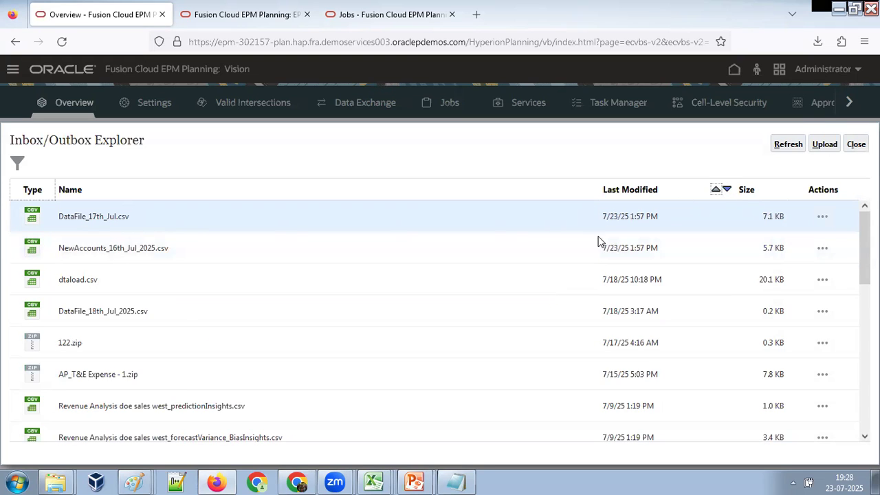
left_click(855, 143)
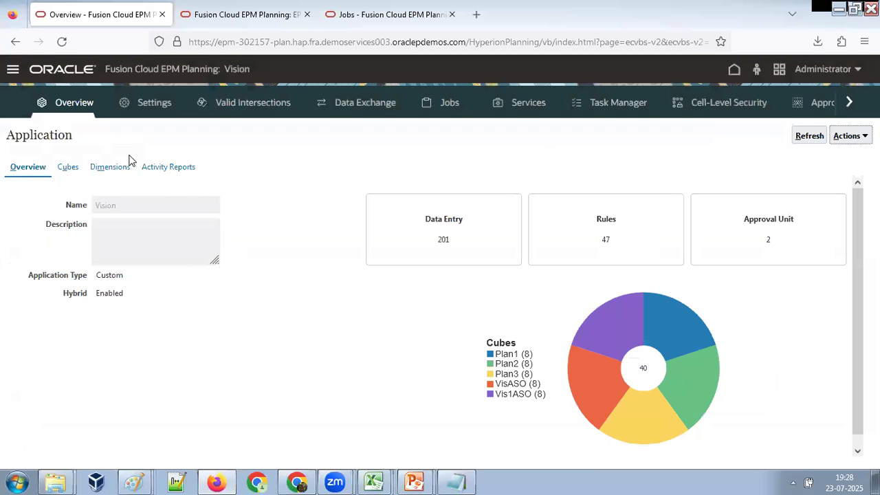
Create a metadata import from the Inbox location using NewAccounts_16th_Jul_2025.csv from the Notepad notes as the Account dimension's import file
left_click(127, 165)
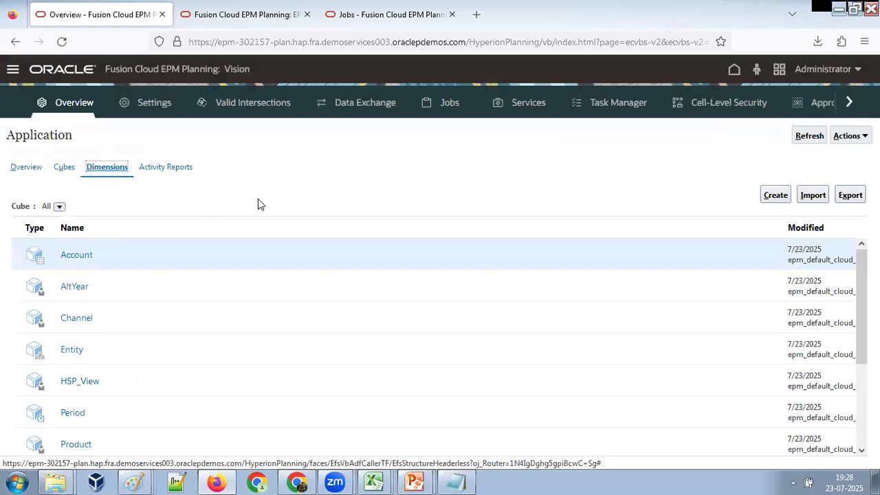
left_click(812, 196)
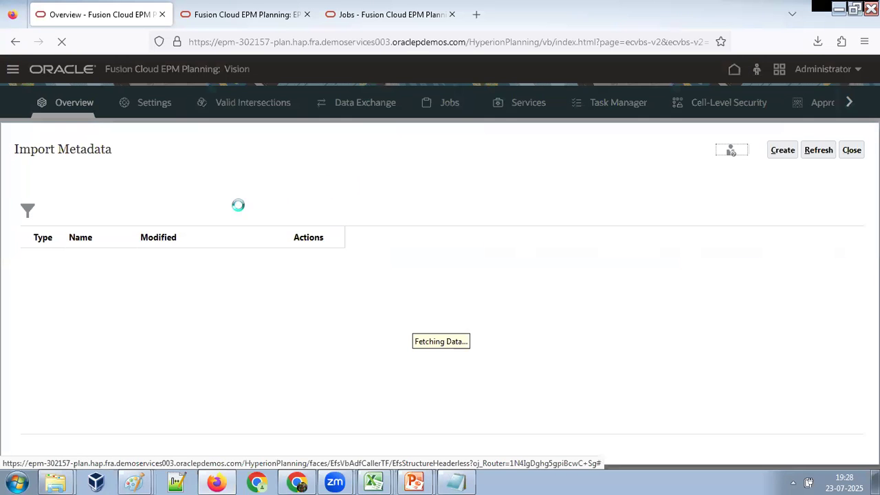
left_click(769, 153)
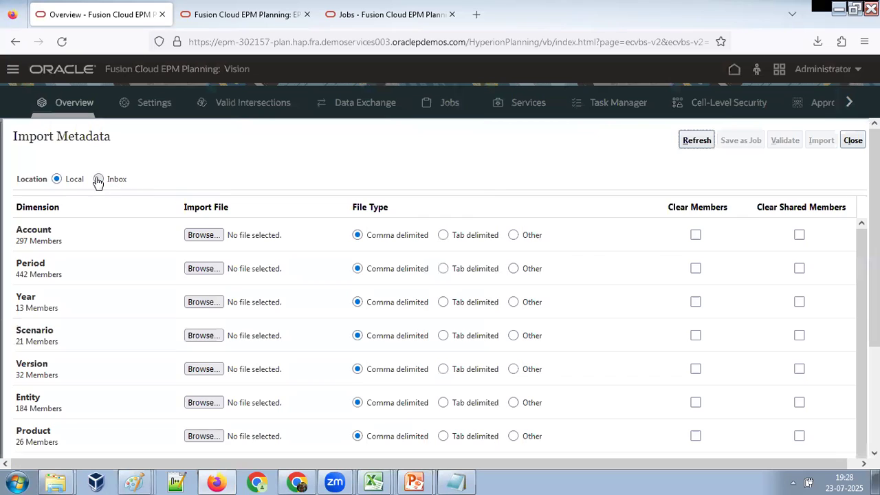
left_click(97, 179)
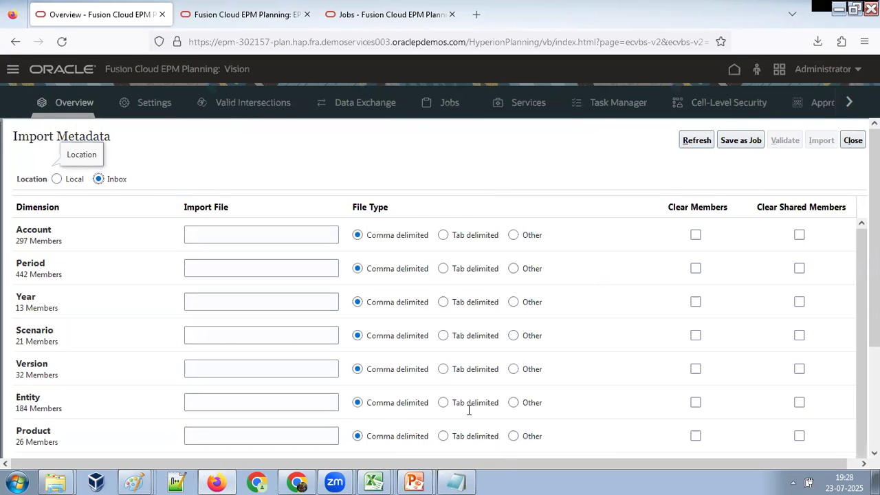
key("alt+Tab")
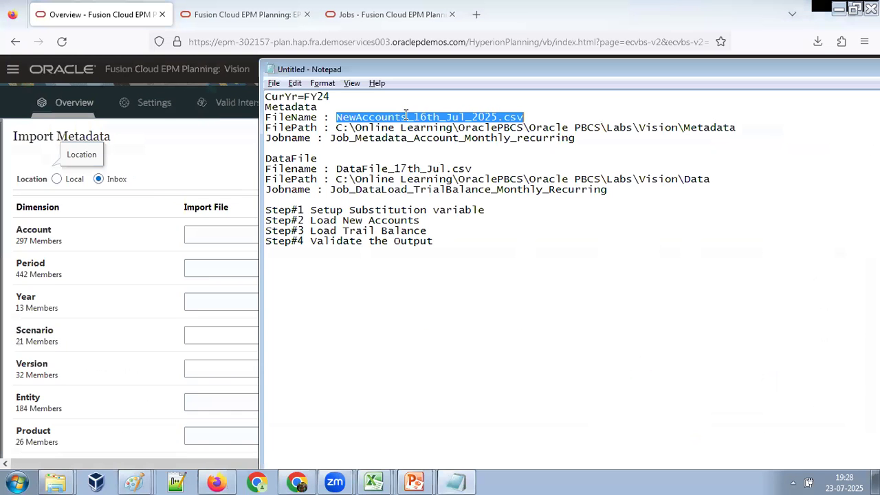
left_click(210, 237)
type("NewAccounts_16th_Jul_2025.csv")
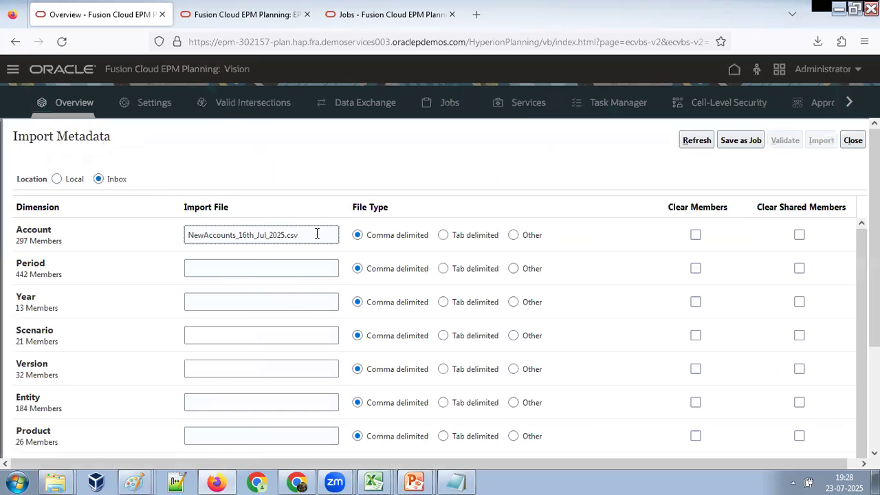
Start saving the metadata import as a job, naming it Job_Metadata_Account_Monthly_recurring with the name copied from Notepad
left_click(752, 145)
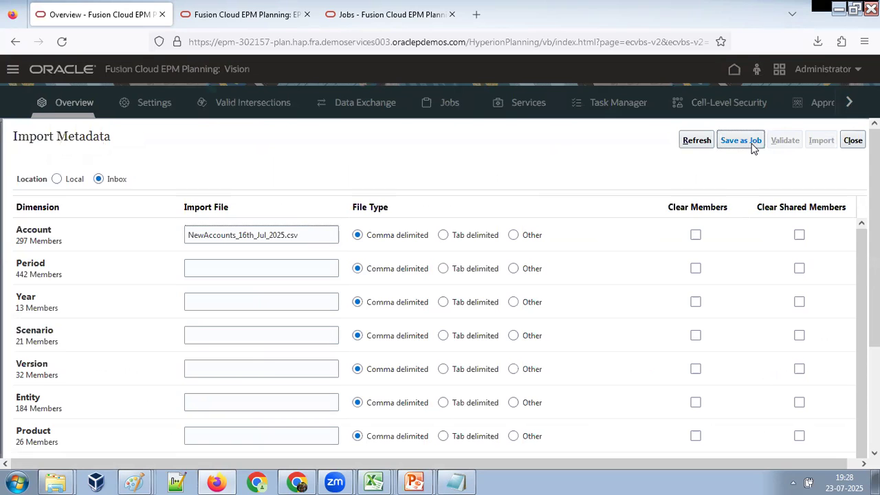
key("alt+Tab")
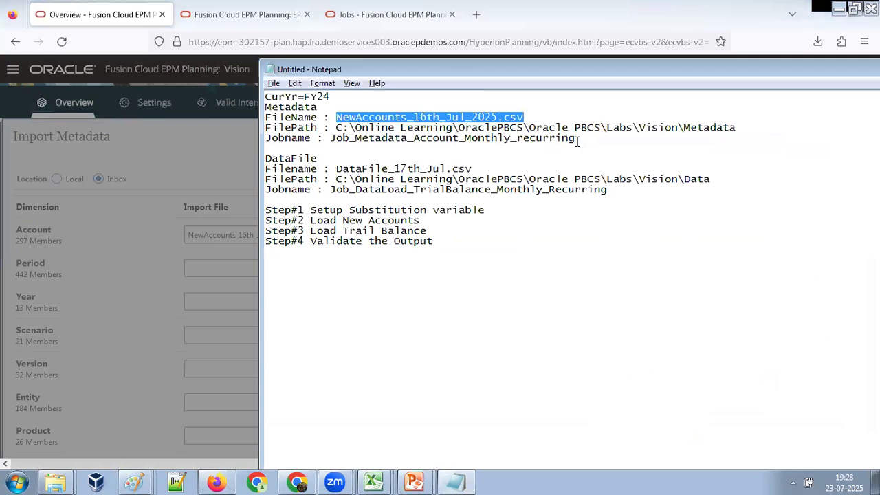
left_click_drag(577, 140, 391, 140)
left_click(385, 140)
double_click(332, 140)
key("ctrl+c")
key("alt+Tab")
left_click(387, 287)
key("ctrl+v")
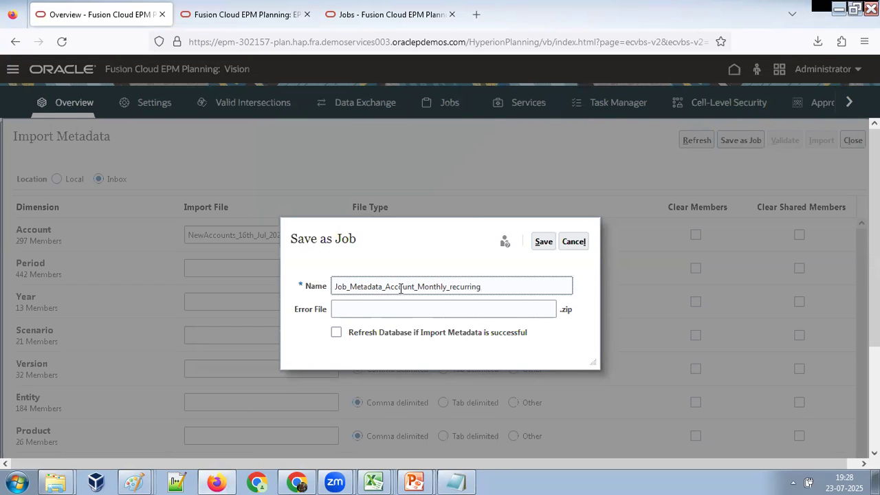
Set the error file to Error_Metadata_Account_Monthly_recurring, save the metadata job, refresh the import list and return to the Dimensions list
left_click(412, 311)
key("ctrl+v")
left_click_drag(347, 311, 306, 311)
type("Error")
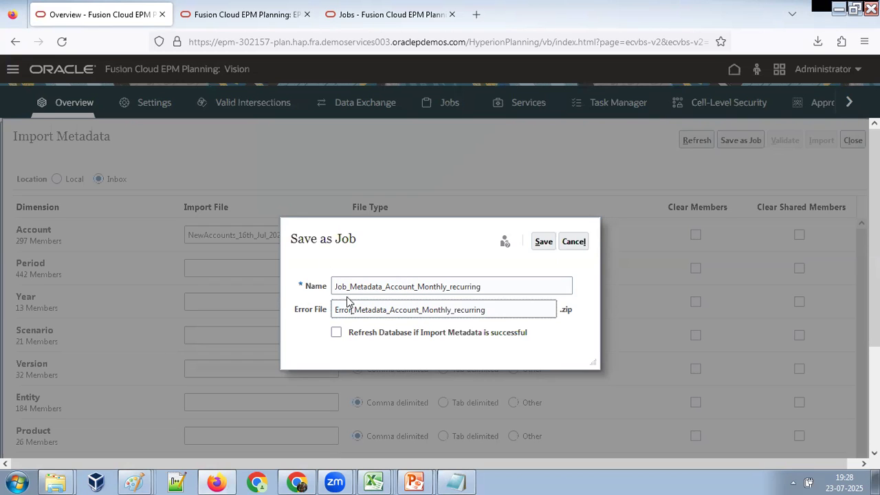
left_click(542, 243)
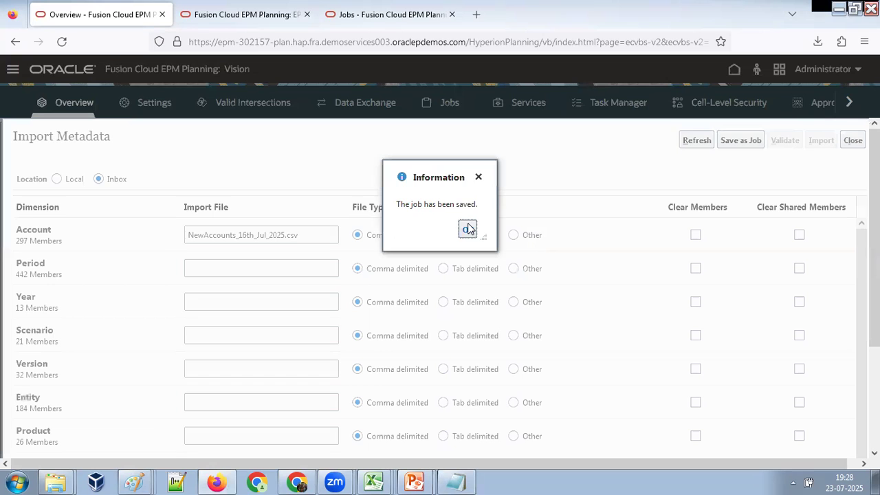
left_click(467, 230)
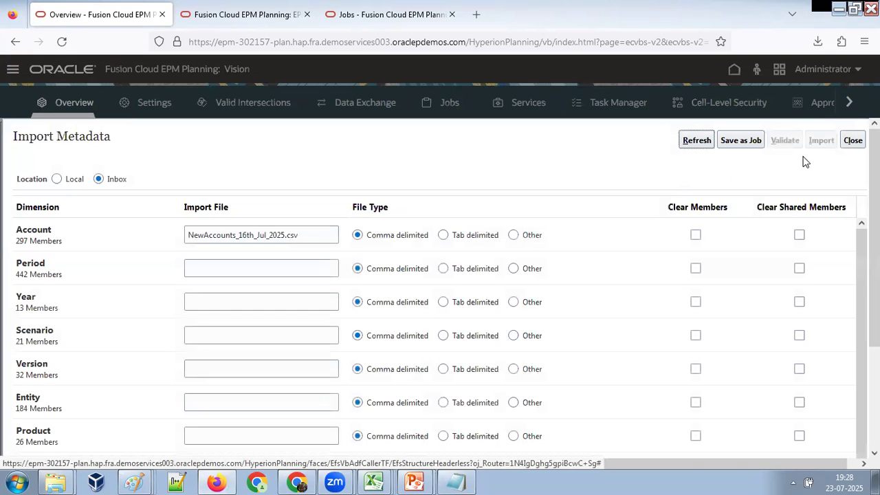
left_click(852, 141)
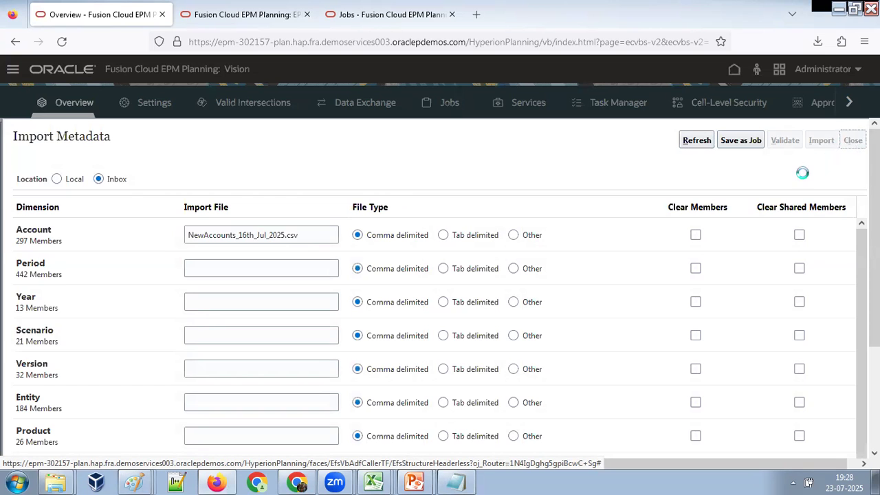
left_click(818, 148)
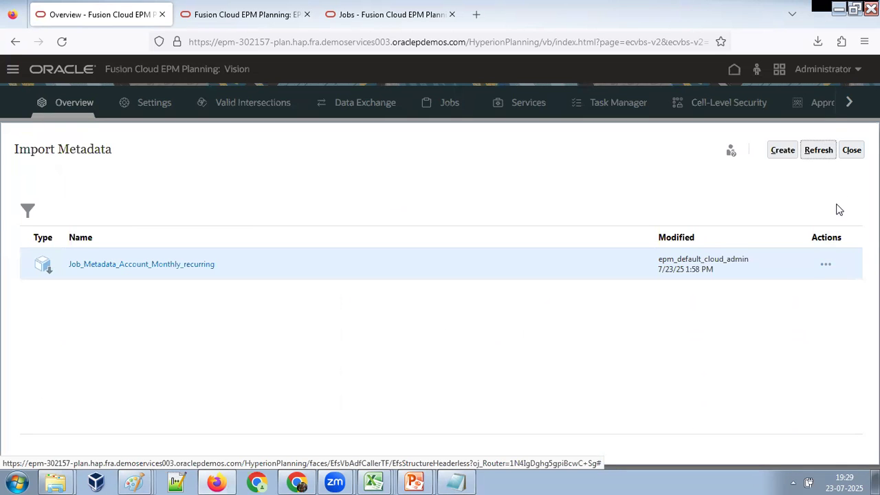
left_click(851, 150)
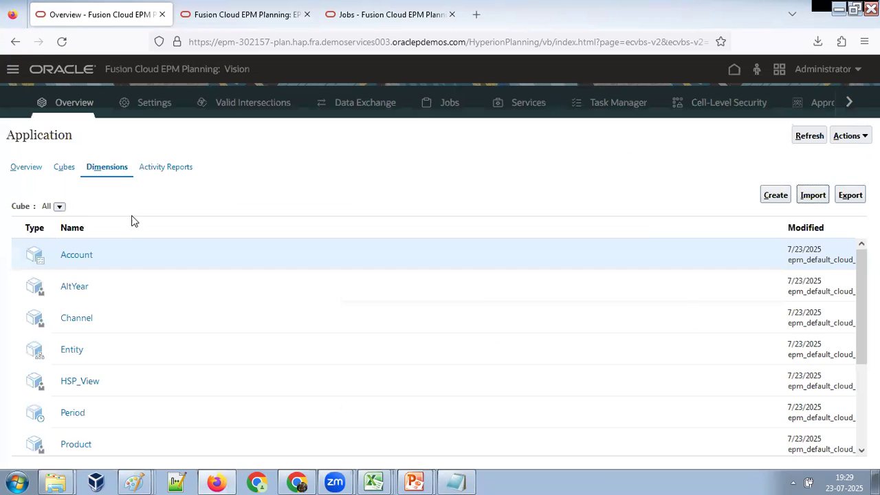
Create a data import from the Inbox location with DataFile_17th_Jul.csv, copied from Notepad, as the source file
left_click(36, 169)
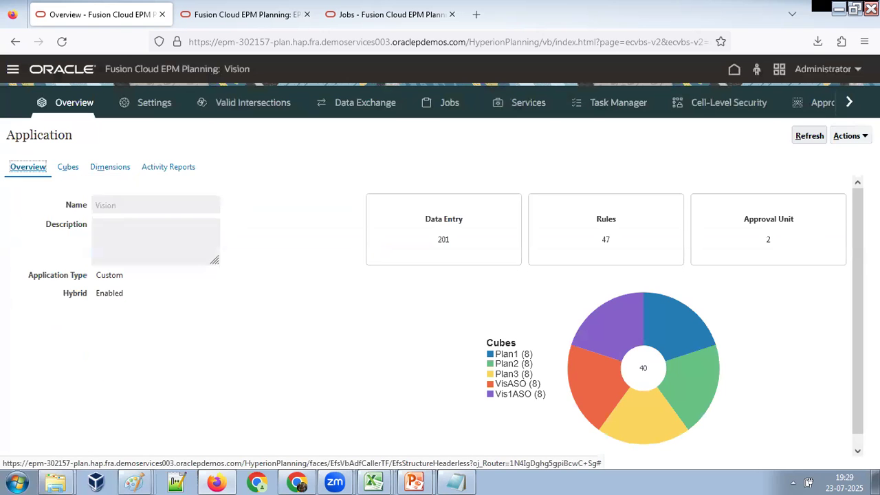
left_click(782, 157)
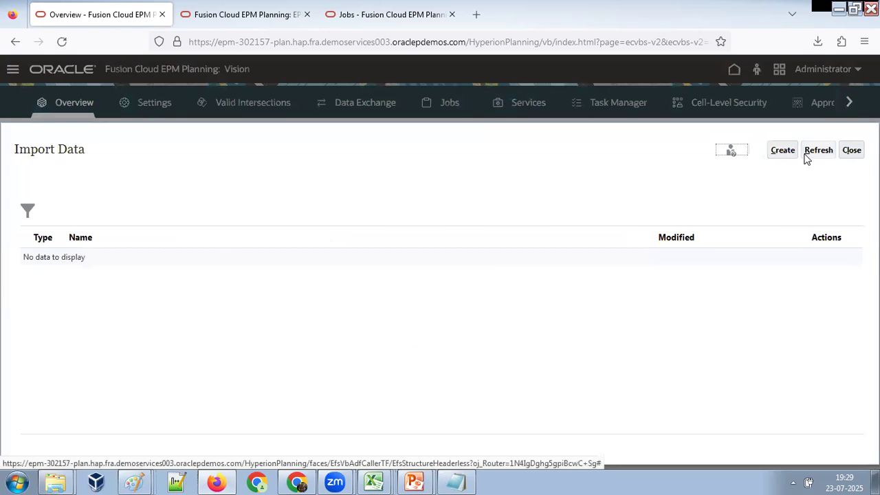
left_click(781, 151)
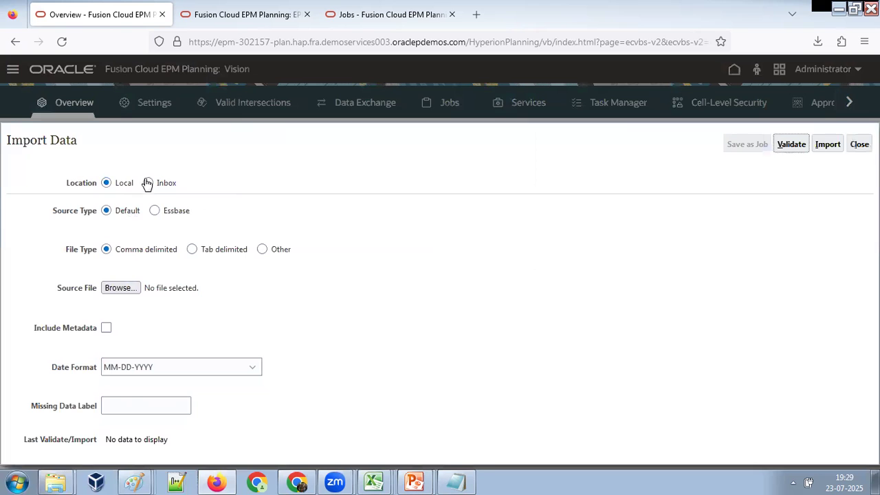
left_click(147, 184)
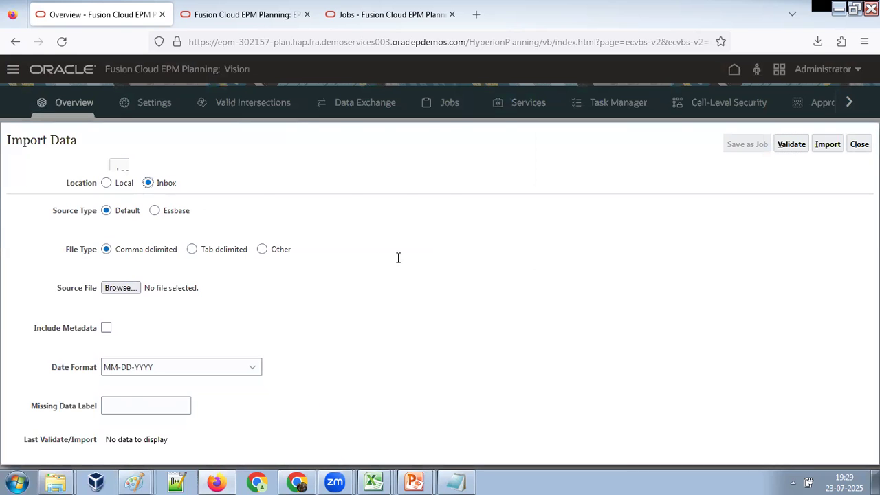
key("alt+Tab")
double_click(393, 169)
key("ctrl+c")
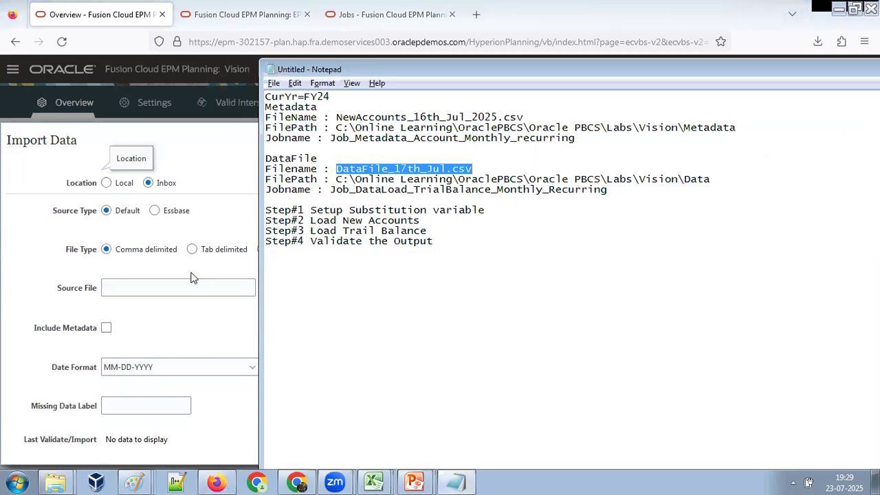
left_click(187, 286)
key("ctrl+v")
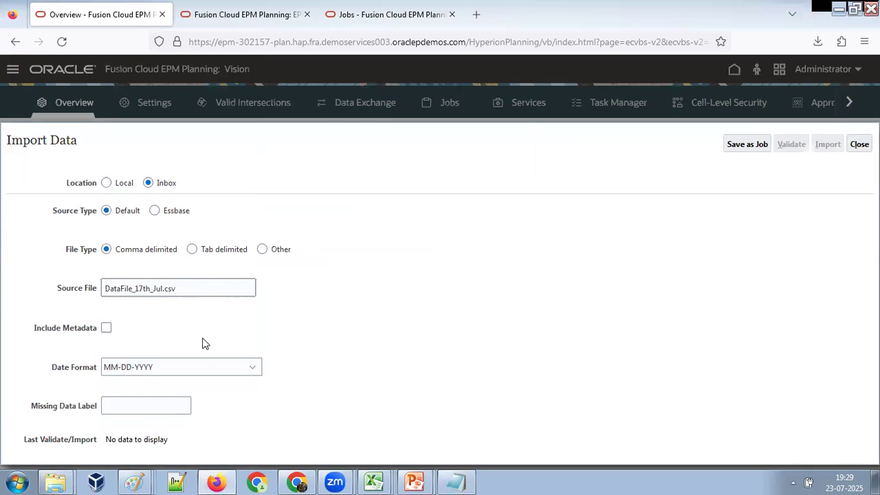
Start saving the data import as a job, naming it Job_DataLoad_TrialBalance_Monthly_Recurring with the name copied from Notepad
left_click(765, 149)
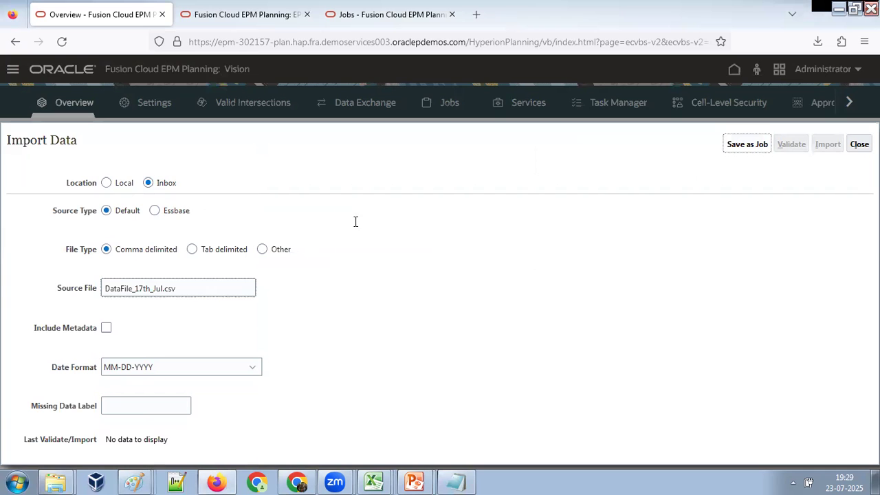
double_click(498, 194)
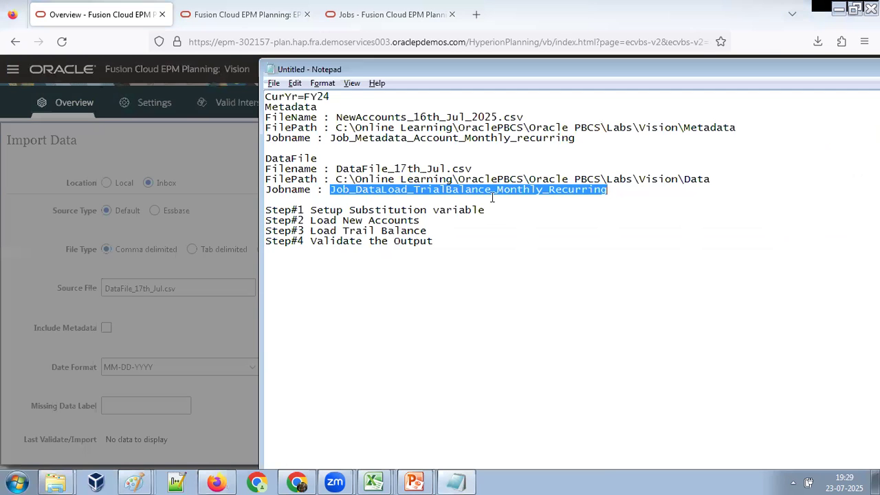
key("alt+Tab")
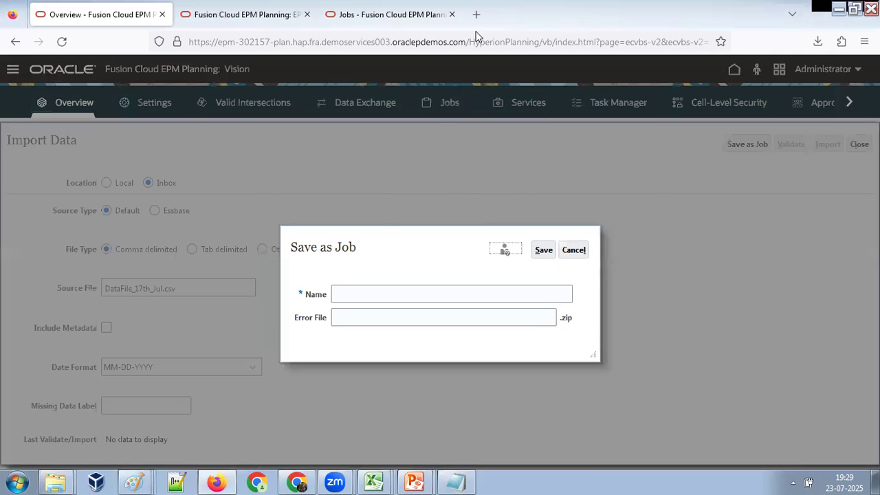
left_click(366, 294)
key("ctrl+v")
left_click_drag(384, 296, 509, 294)
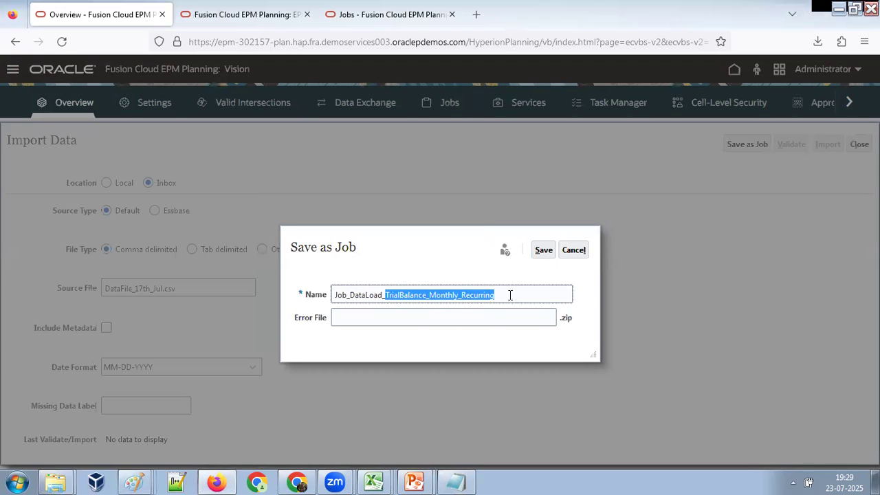
Set the error file to Error_DataLoad_TrialBalance_Monthly_Recurring, save the data load job and return to the application overview
left_click(426, 318)
key("ctrl+v")
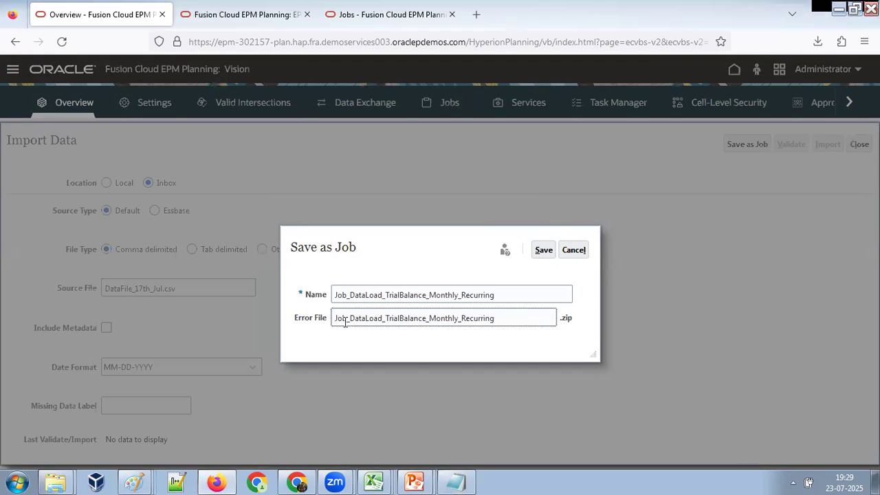
left_click_drag(348, 318, 317, 320)
type("Error")
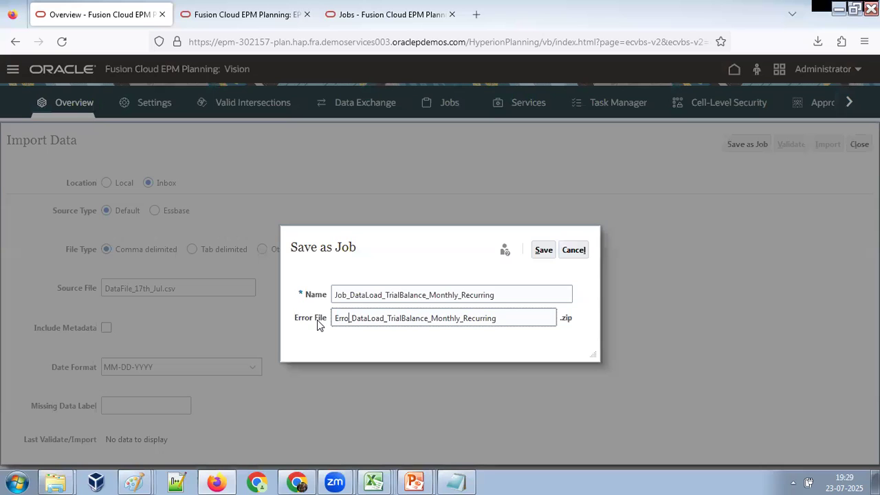
left_click(543, 250)
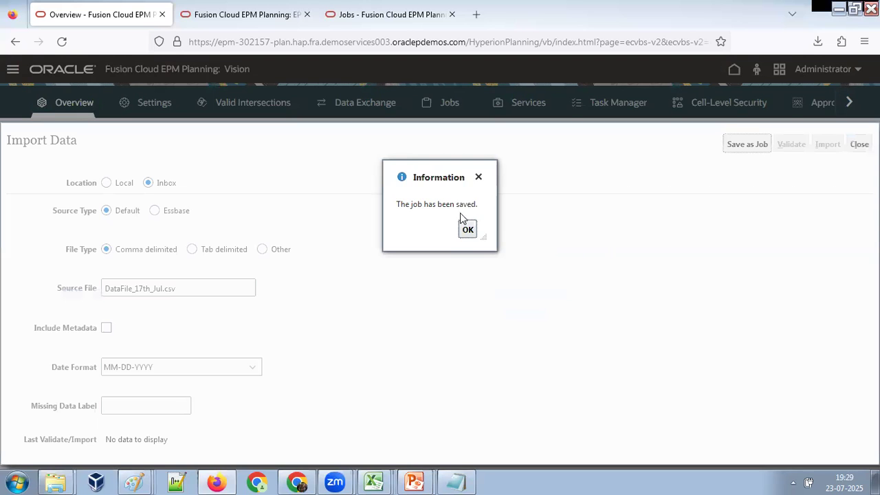
left_click(465, 223)
left_click(859, 144)
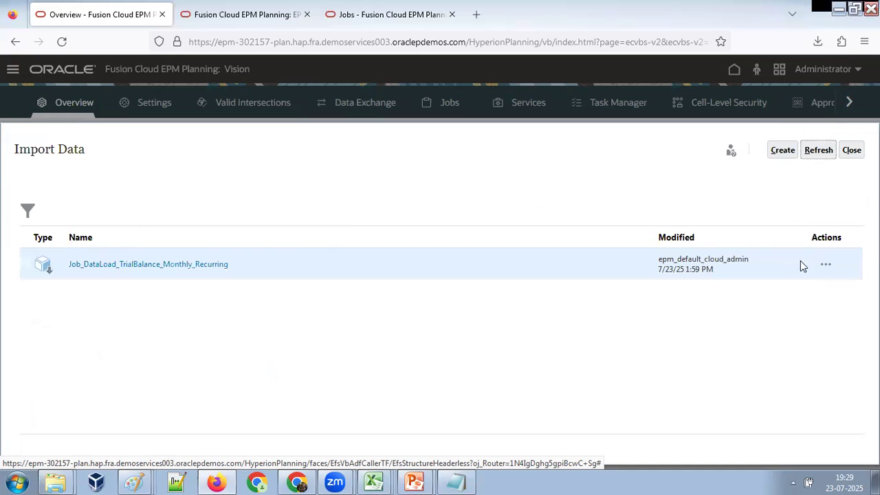
left_click(854, 151)
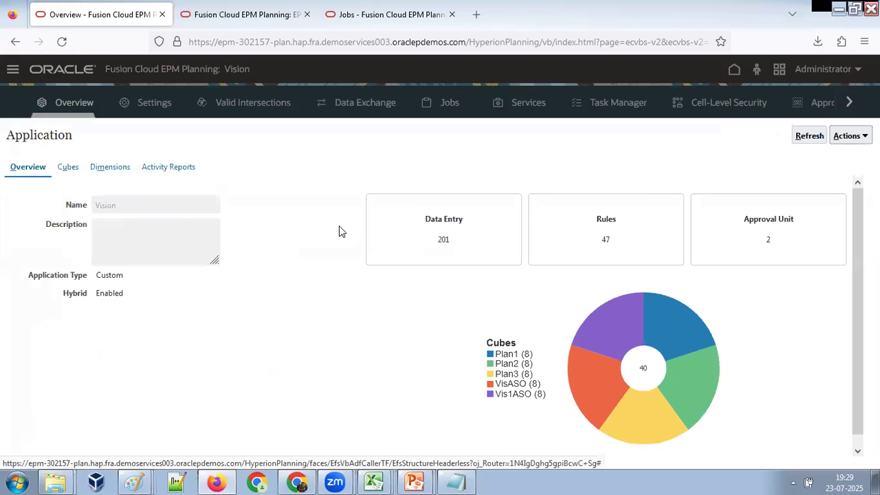
Open the pipeline details of Monthly_Maintenance_JOB from the data integration list
left_click(369, 108)
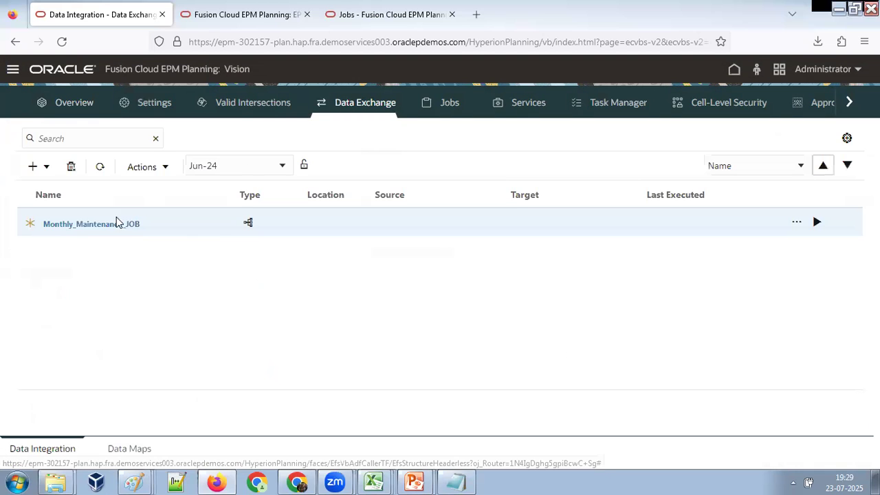
left_click(797, 222)
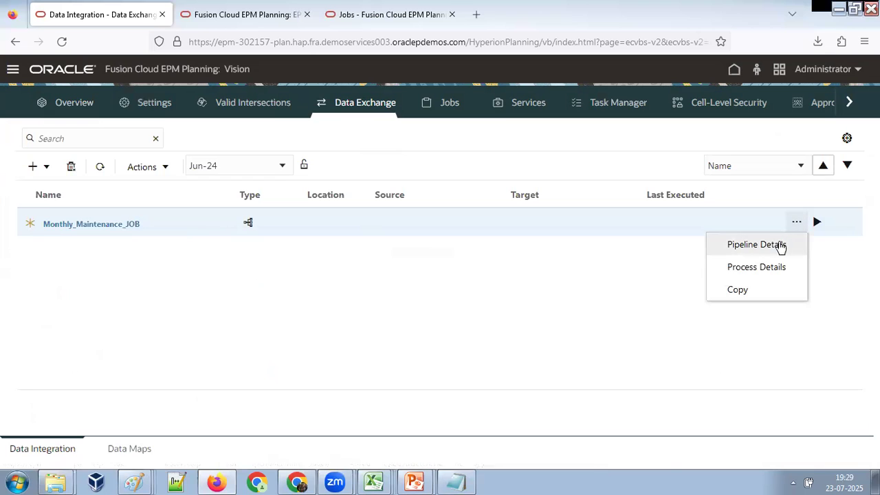
left_click(775, 246)
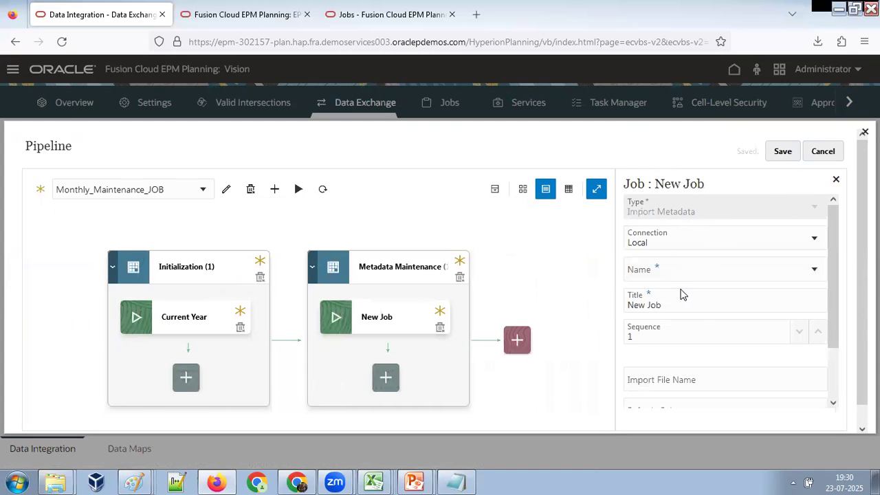
Title the new Import Metadata job Import Cash Account and assign it the saved job Job_Metadata_Account_Monthly_recurring
left_click_drag(648, 302, 607, 296)
type("Import Cash Account")
scroll(822, 371, "down", 2)
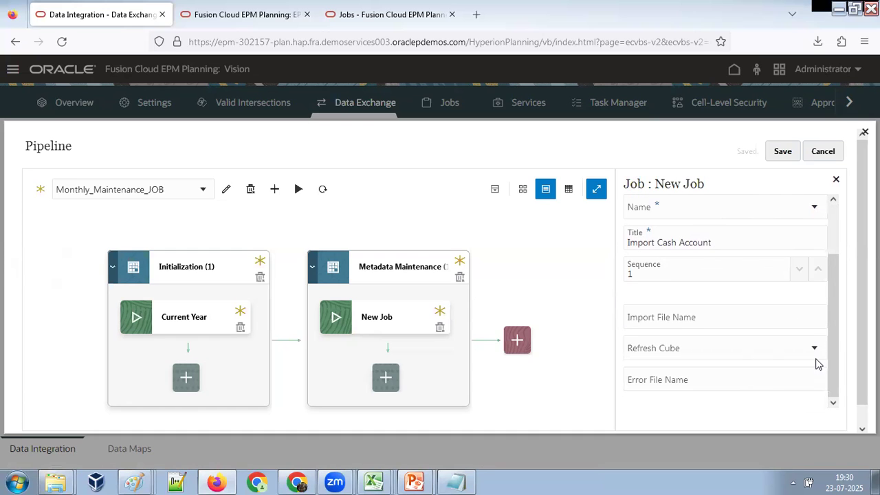
key("shift+Tab")
left_click(756, 211)
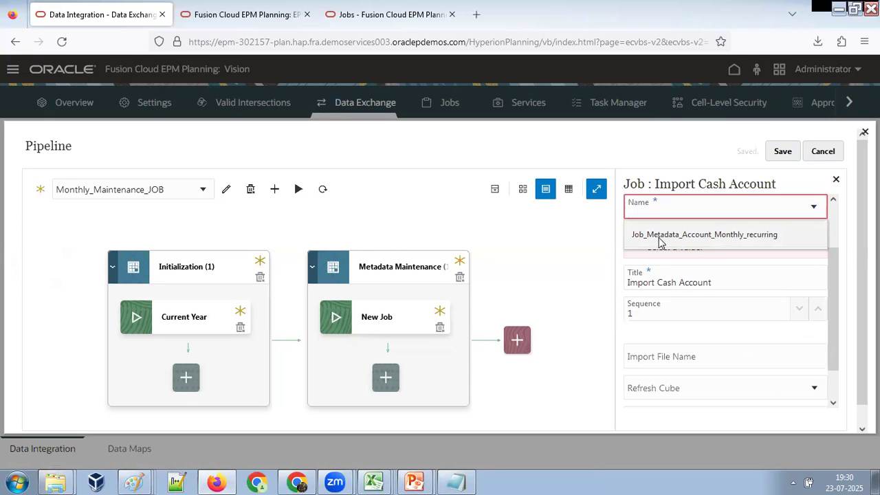
left_click(758, 234)
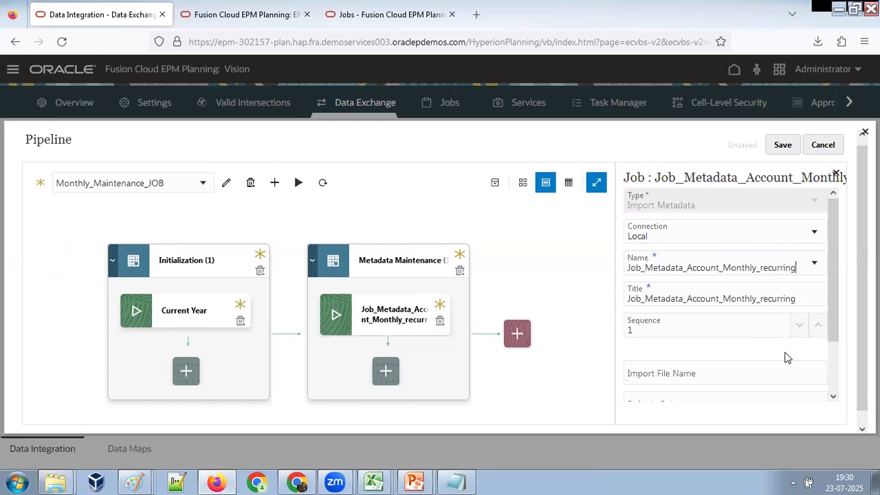
Set Refresh Cube to No for the metadata import job
scroll(797, 359, "down", 2)
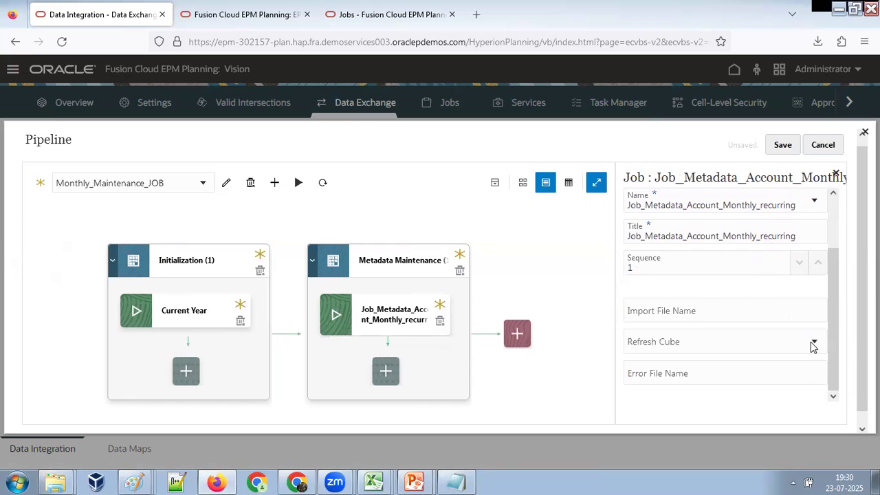
left_click(813, 343)
left_click(651, 239)
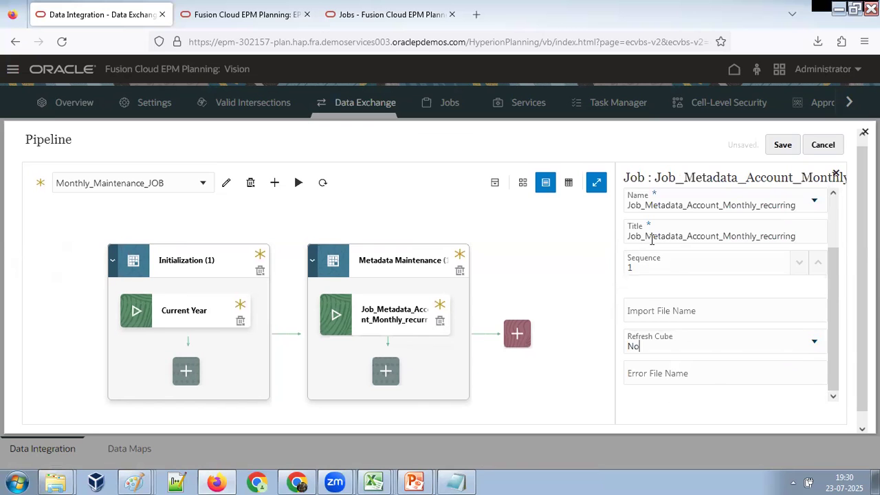
Set the job's error file to Error_Metadata_Account_Monthly_recurring, adapting the job name copied from Notepad, then save and reselect the metadata job
left_click(706, 374)
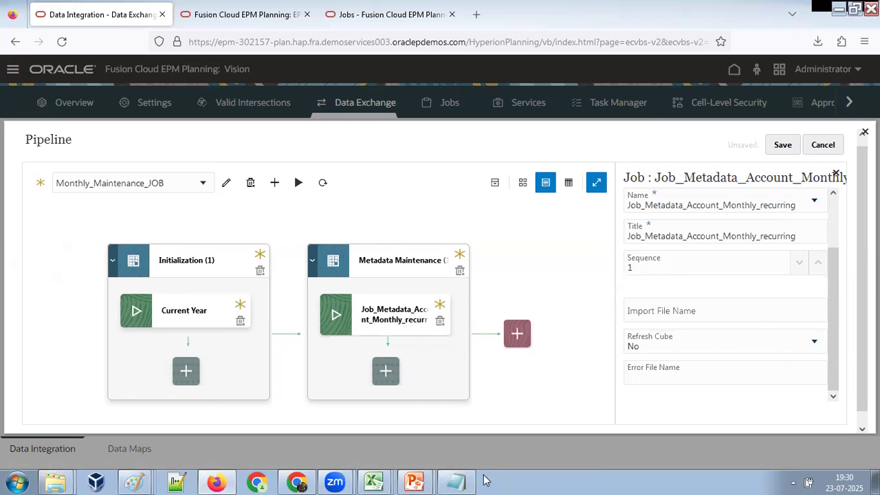
left_click(456, 481)
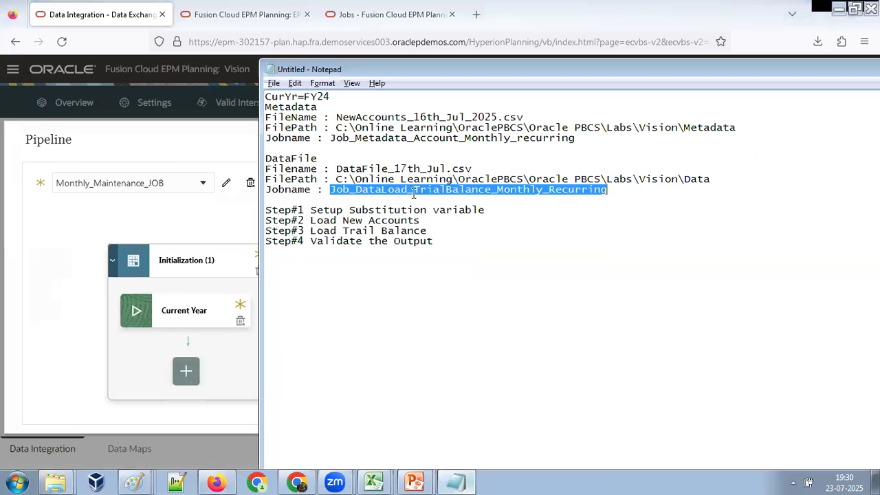
double_click(420, 138)
key("ctrl+c")
key("alt+Tab")
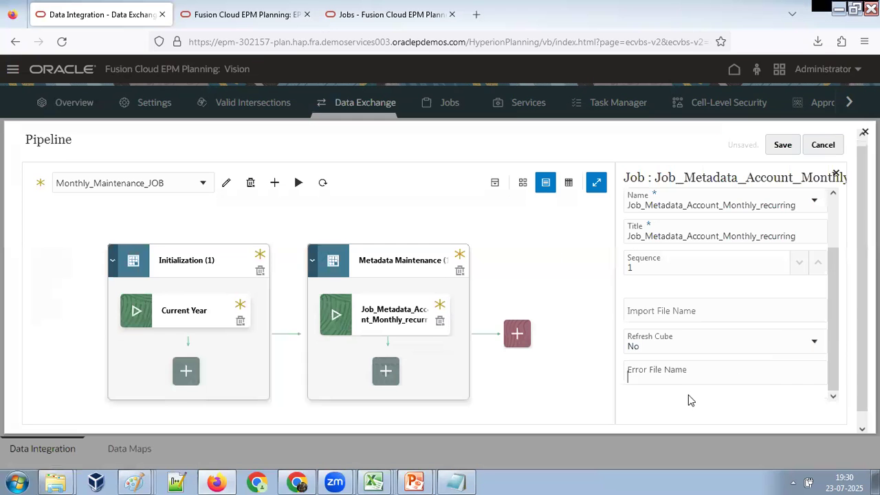
left_click(650, 372)
key("ctrl+v")
left_click_drag(637, 377, 610, 378)
key("Delete")
key("Delete")
type("Error")
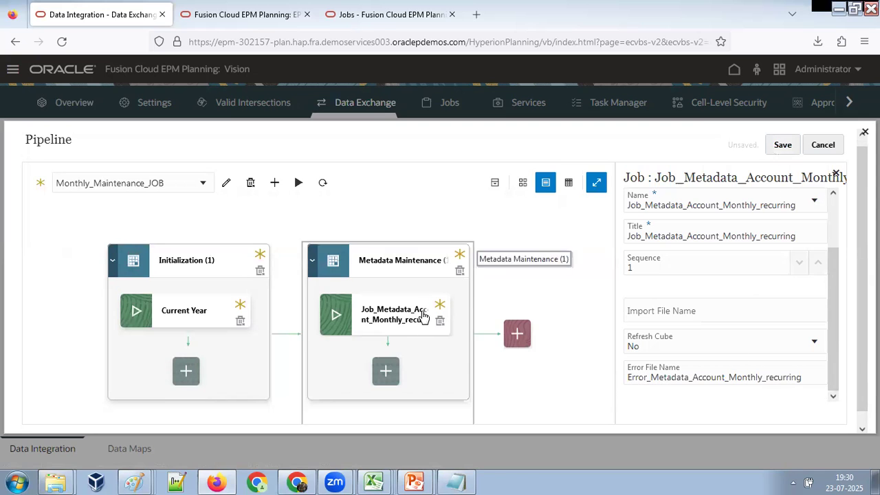
left_click(366, 321)
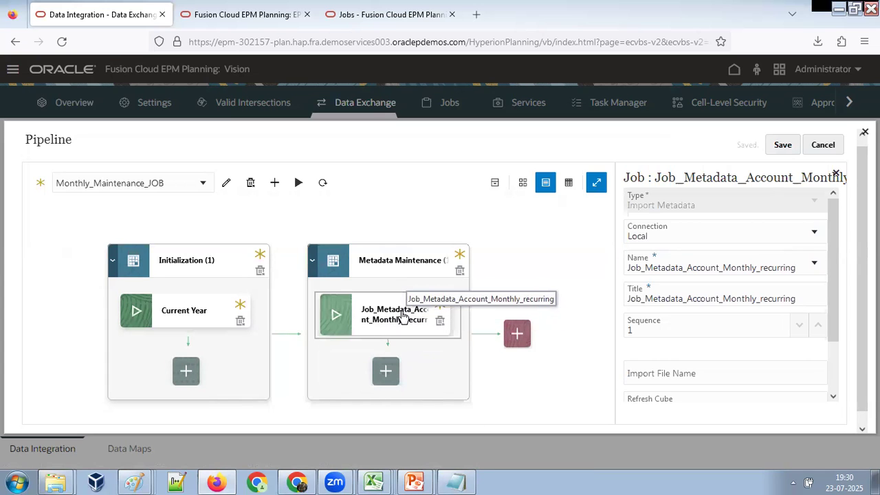
Add a third pipeline stage named and titled Import Data, with On Failure set to Stop
left_click(512, 337)
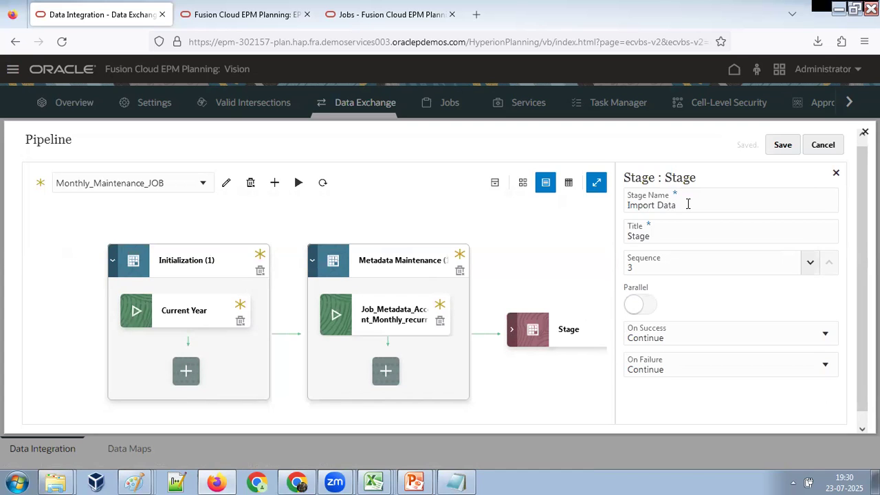
left_click_drag(690, 203, 619, 199)
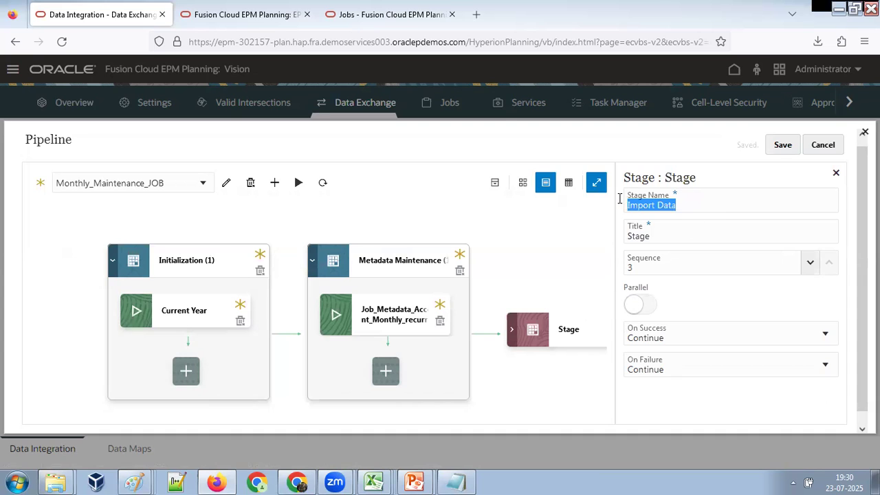
left_click(681, 237)
key("ctrl+v")
left_click_drag(690, 237, 585, 237)
key("BackSpace")
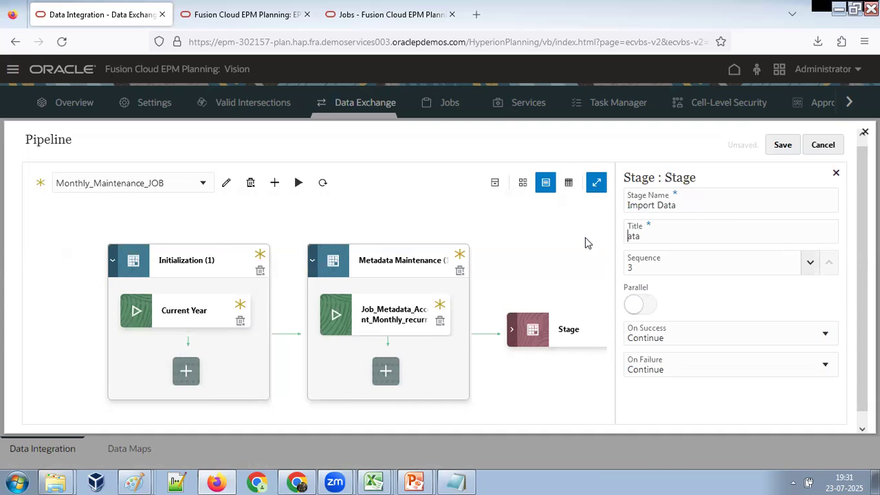
key("Delete")
key("Delete")
key("Delete")
key("ctrl+v")
left_click(683, 367)
left_click(653, 421)
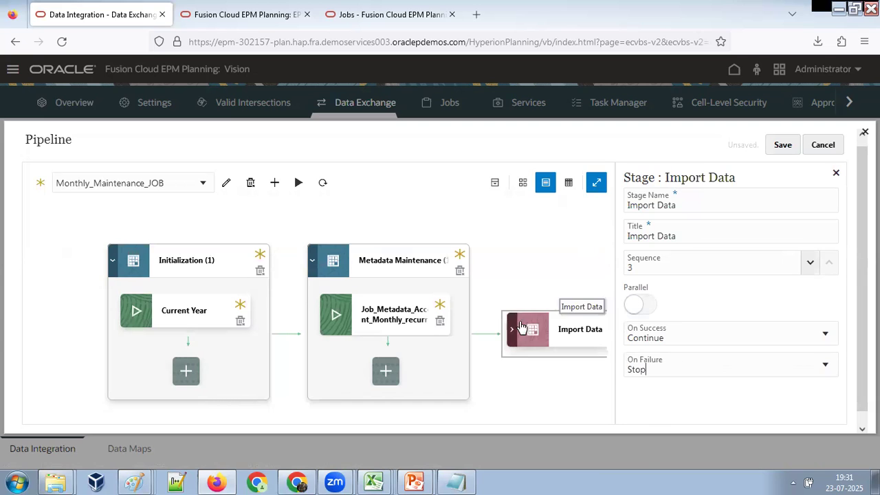
Add a job to the Import Data stage and set its type to EPM Platform Job
left_click(513, 328)
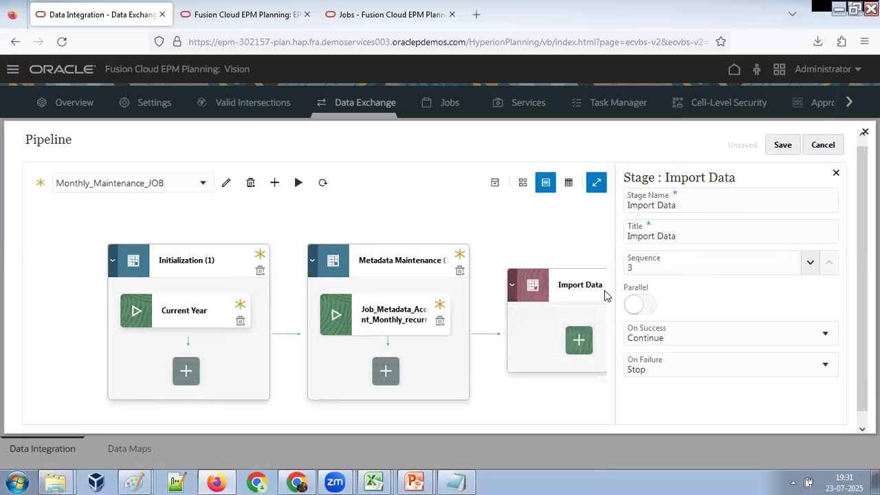
left_click(581, 340)
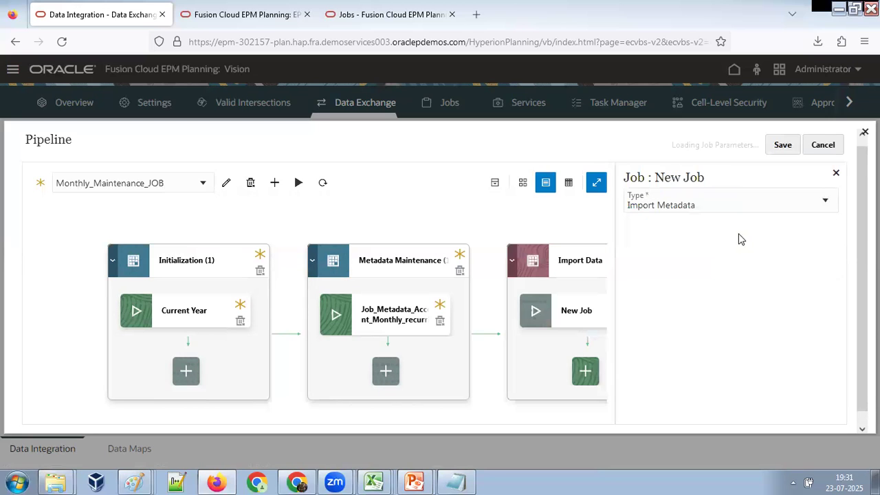
left_click(825, 203)
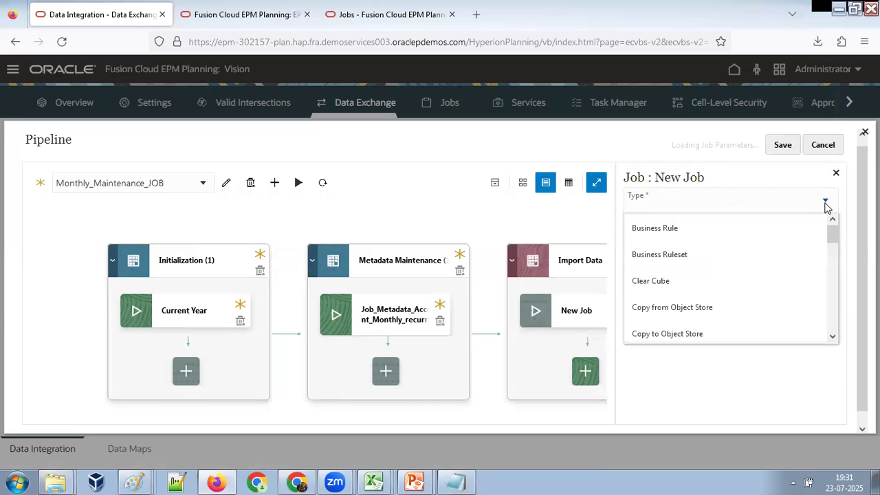
type("im")
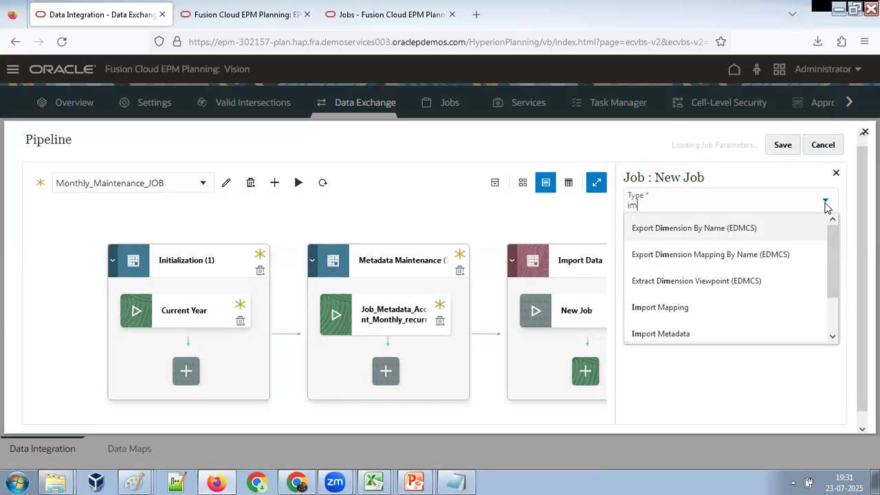
type("p")
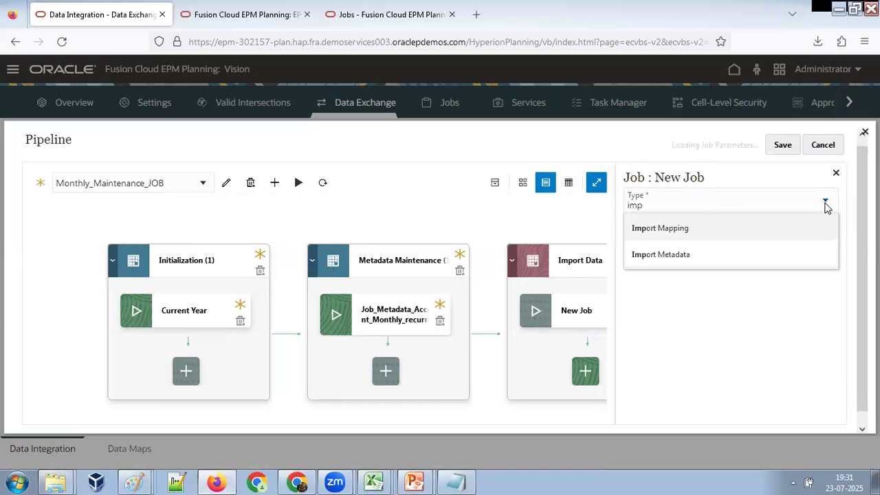
key("BackSpace")
key("BackSpace")
key("BackSpace")
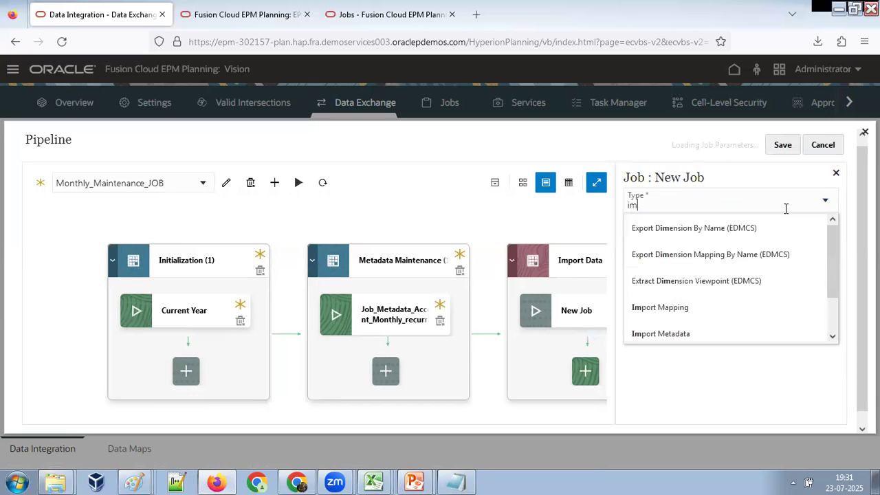
type("EPM")
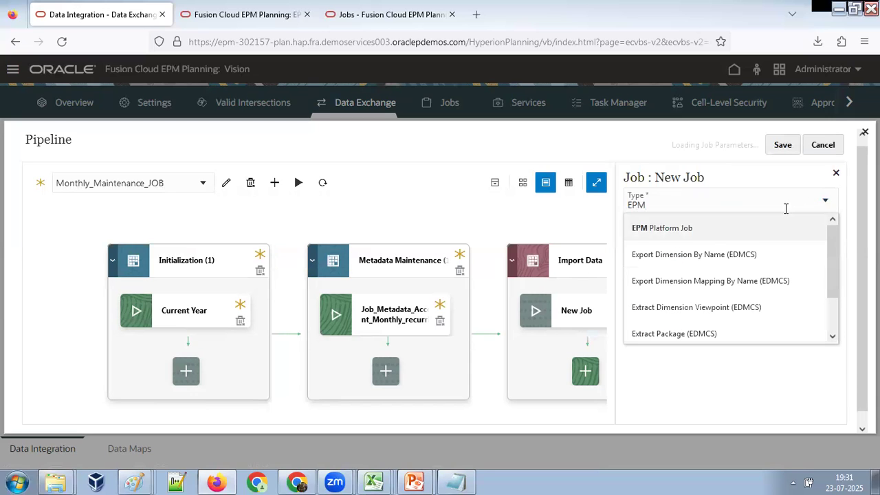
left_click(678, 234)
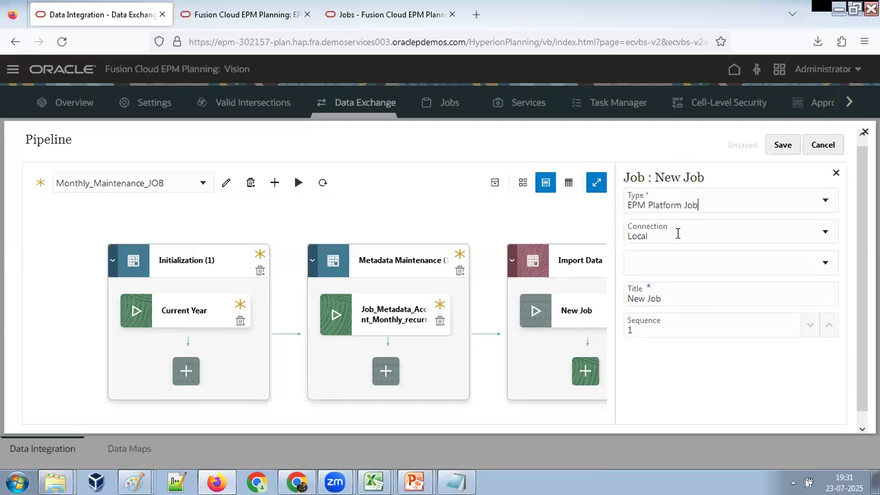
Title the new platform job ImportData and set its job type to Import Data
left_click(743, 305)
triple_click(642, 303)
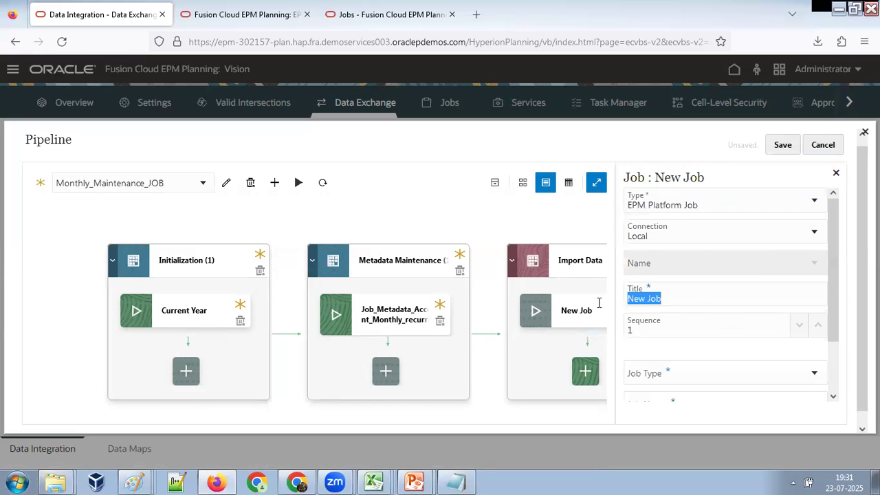
type("ImportData")
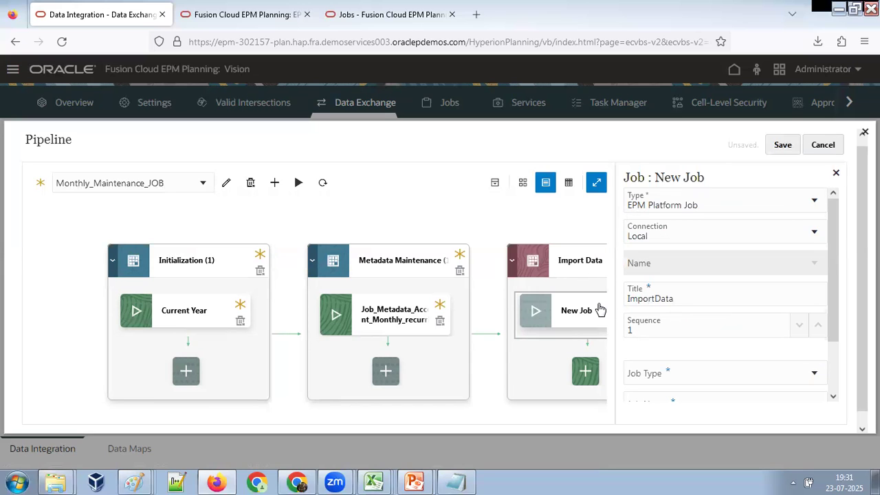
scroll(706, 373, "down", 2)
left_click(813, 311)
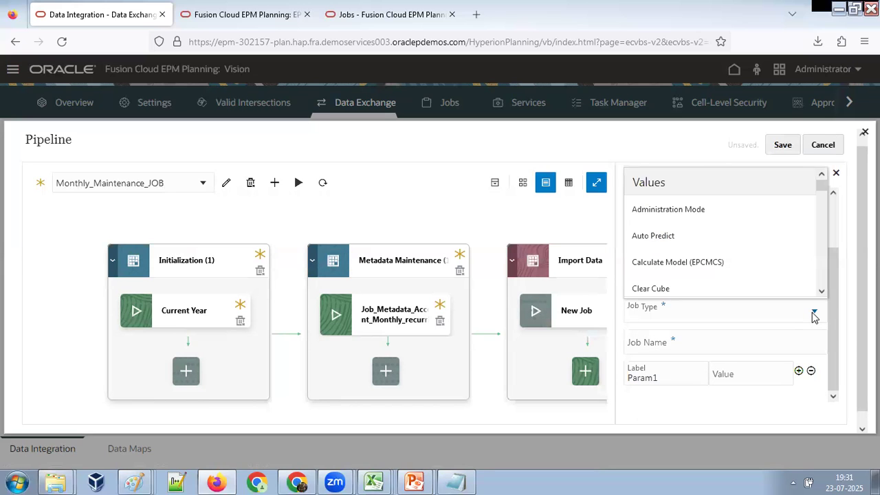
scroll(700, 219, "down", 2)
scroll(701, 226, "down", 5)
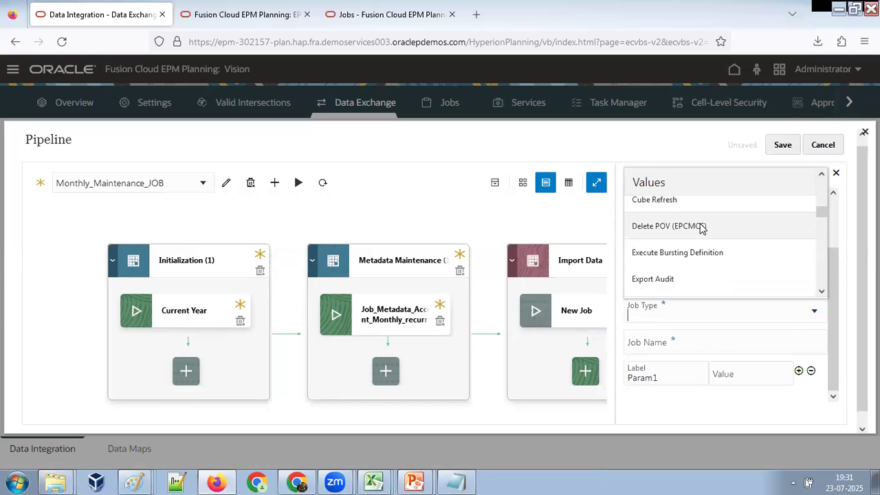
type("im")
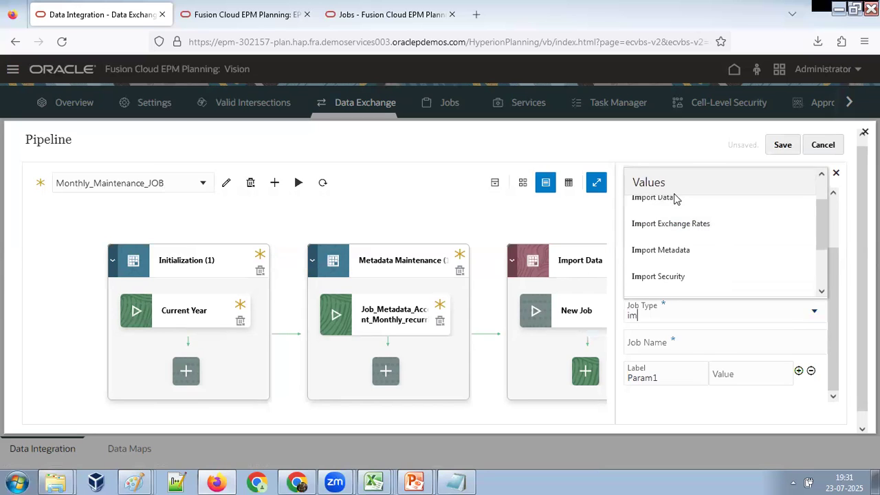
left_click(677, 198)
Enter Job_DataLoad_TrialBalance_Monthly_Recurring as the job name, checking it in Notepad, and save the pipeline
left_click(687, 344)
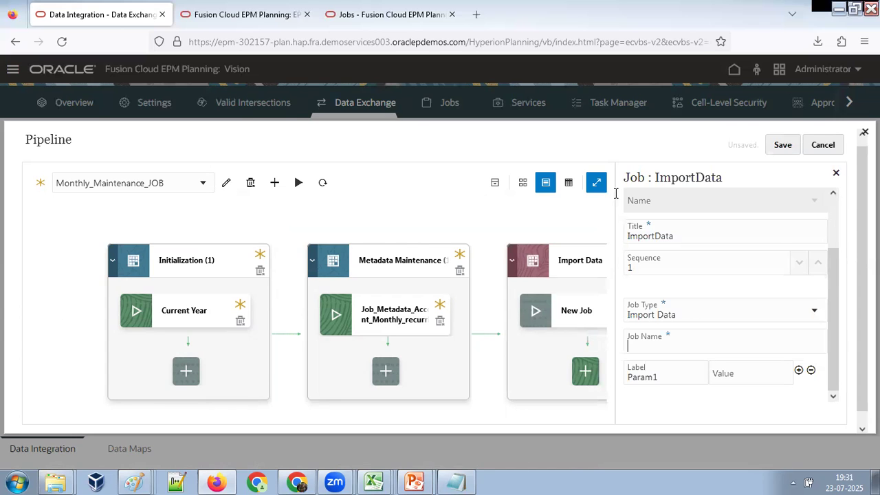
key("alt+Tab")
key("alt+Tab")
left_click(697, 347)
type("Job_DataLoad_TrialBalance_Monthly_Recurring")
left_click(783, 144)
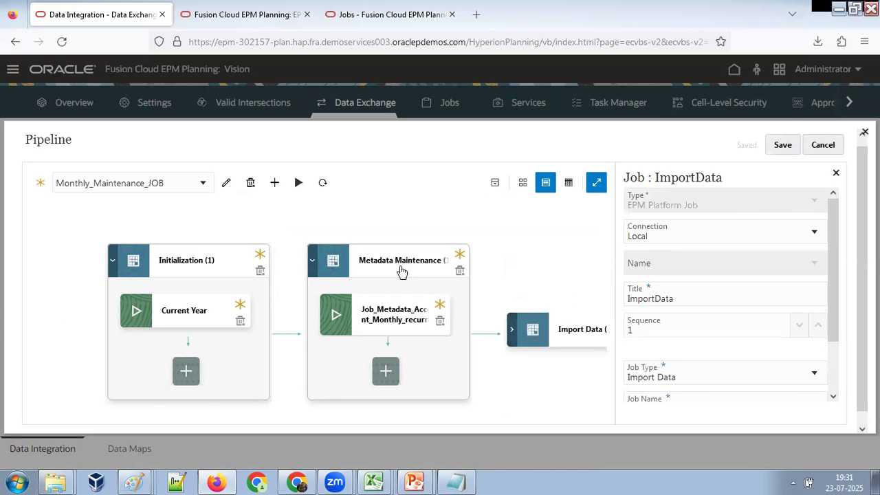
Close the pipeline editor and open the Navigator
left_click(836, 172)
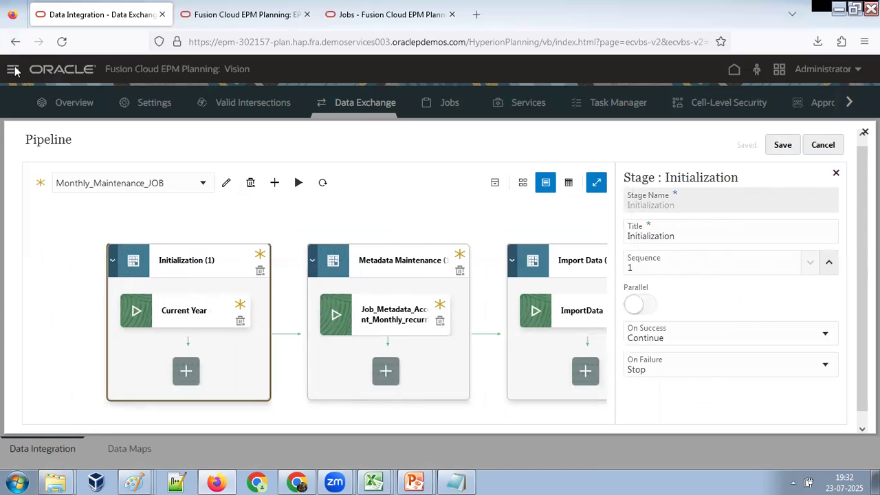
left_click(823, 145)
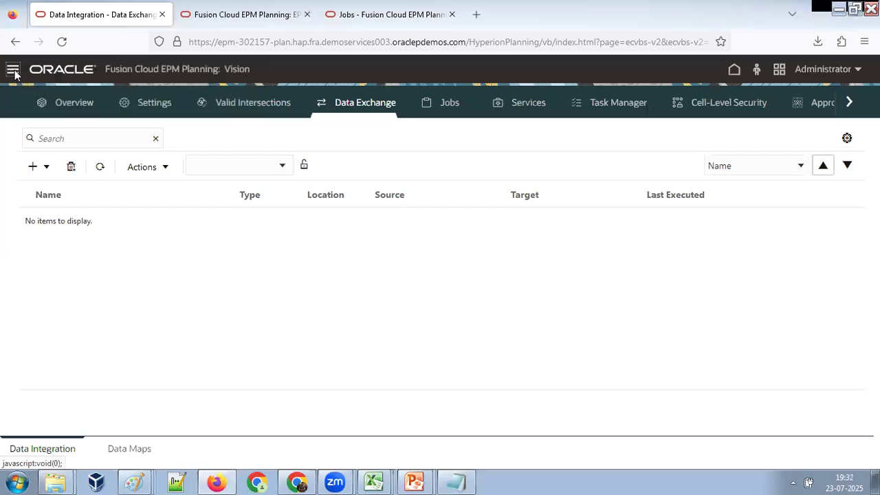
left_click(13, 70)
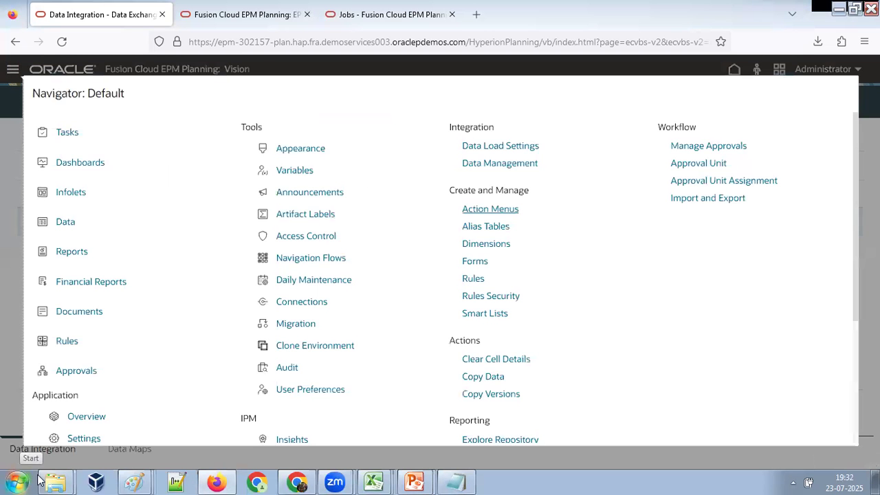
Start a blank Paint canvas, then select the ad hoc grid cells in the Excel workbook Book2
left_click(18, 481)
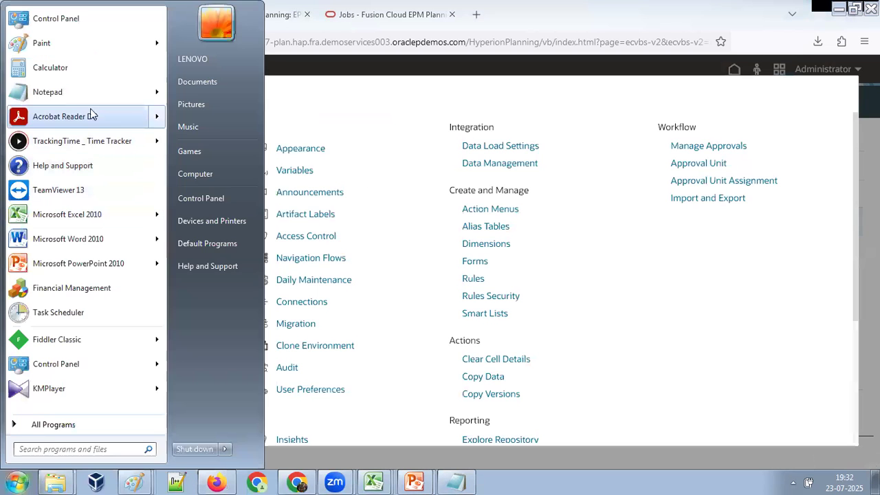
left_click(77, 50)
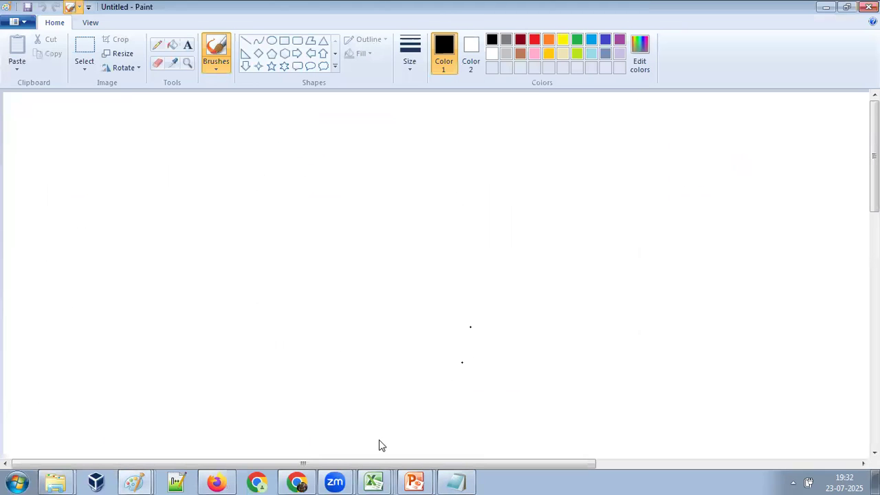
mouse_move(373, 481)
left_click(358, 417)
left_click_drag(50, 126, 369, 194)
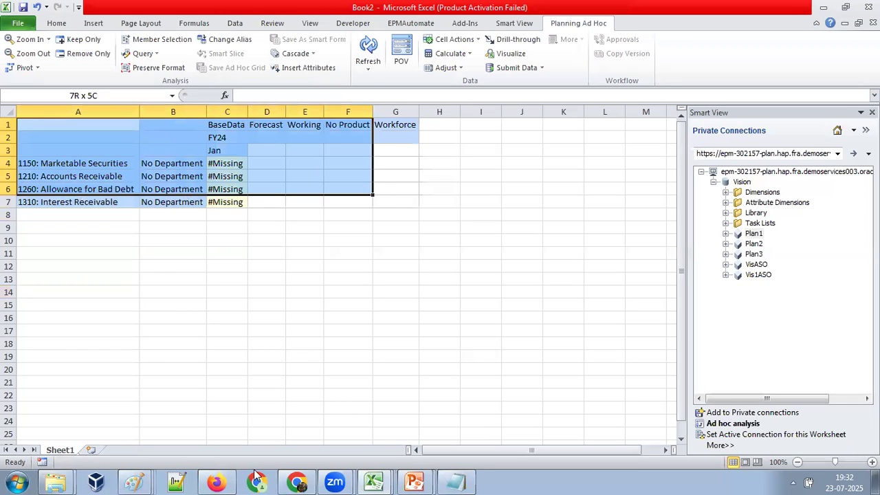
Switch back to the browser, open the Dimensions page and find member 1110 in the Account dimension
left_click(230, 480)
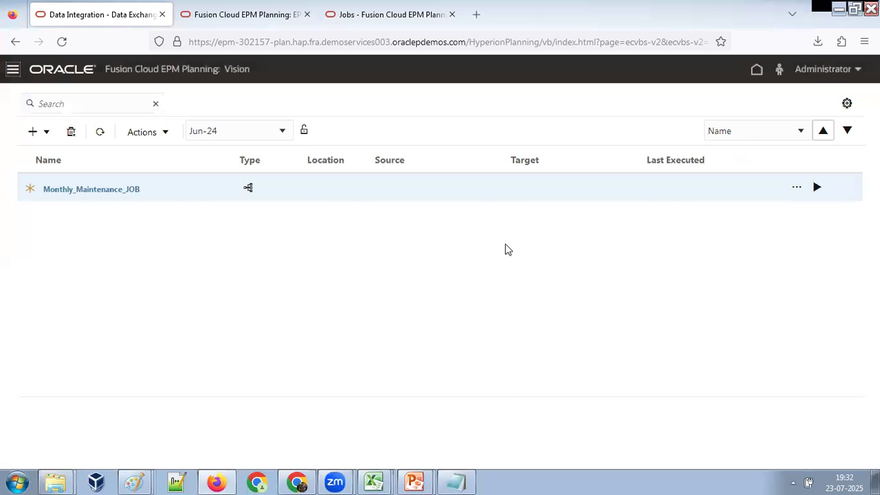
left_click(12, 69)
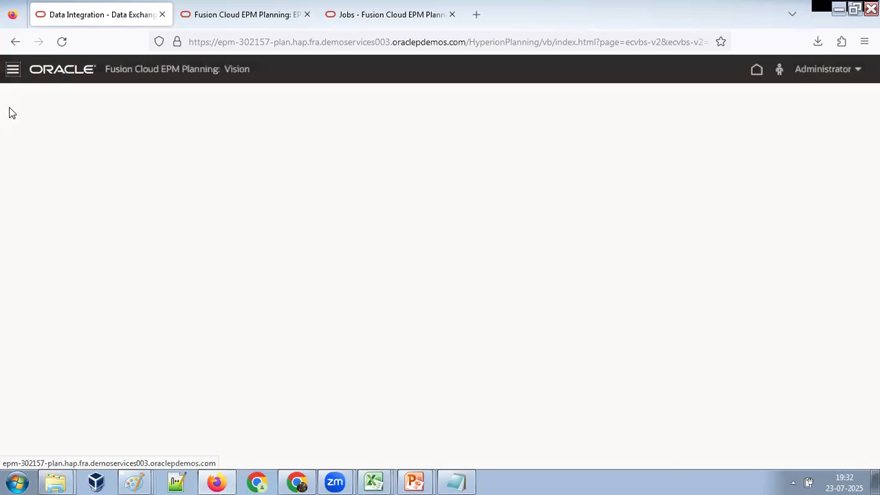
left_click(414, 122)
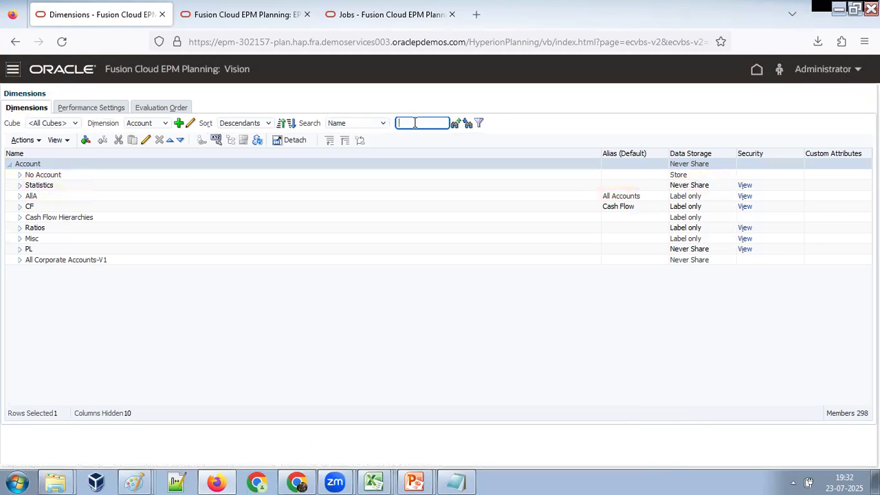
type("1110")
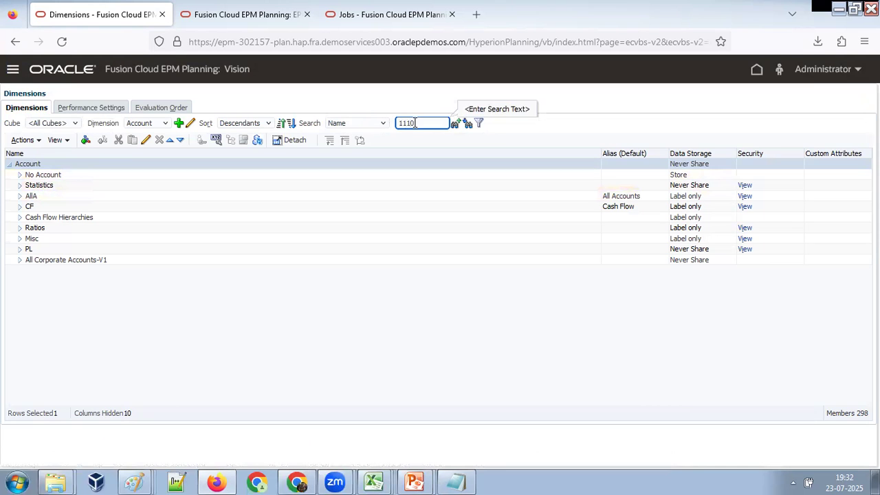
left_click(468, 124)
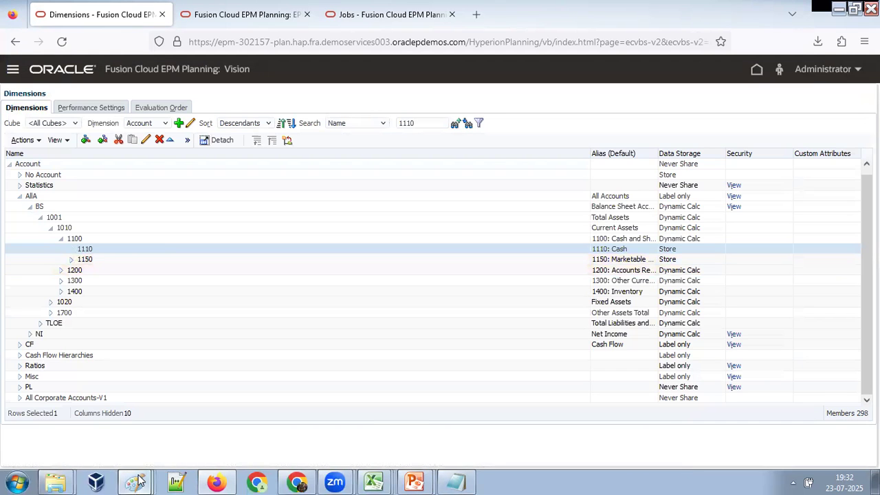
Paste a screenshot of the expanded Account hierarchy into the blank Paint canvas and reposition it
mouse_move(134, 481)
left_click(112, 332)
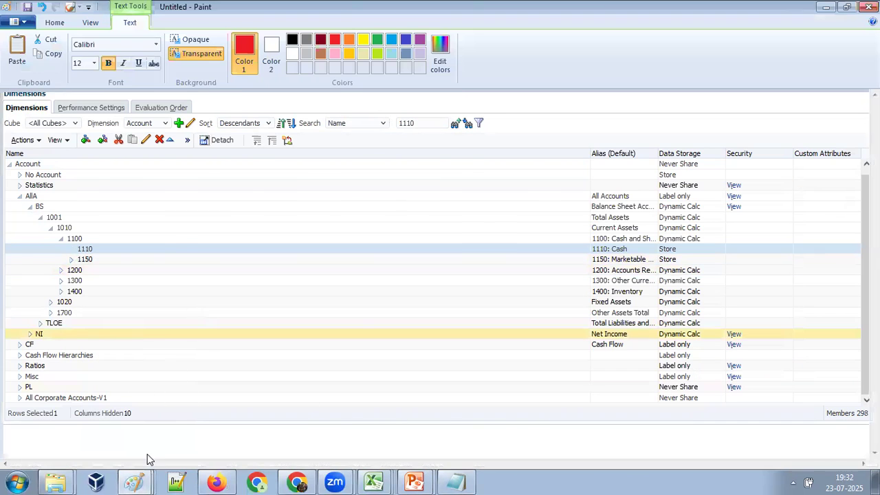
mouse_move(135, 481)
left_click(150, 449)
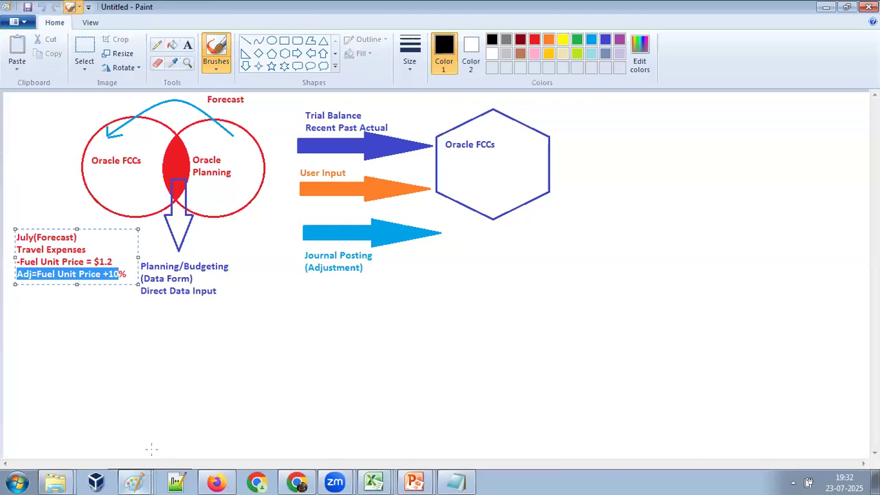
mouse_move(433, 268)
left_mouse_down()
mouse_move(419, 255)
mouse_move(419, 179)
mouse_move(282, 179)
mouse_move(281, 190)
left_mouse_up()
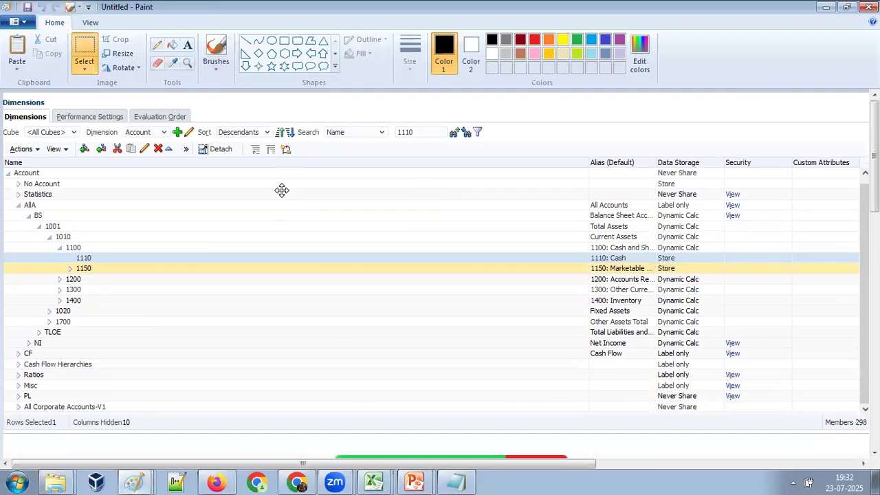
left_click(94, 52)
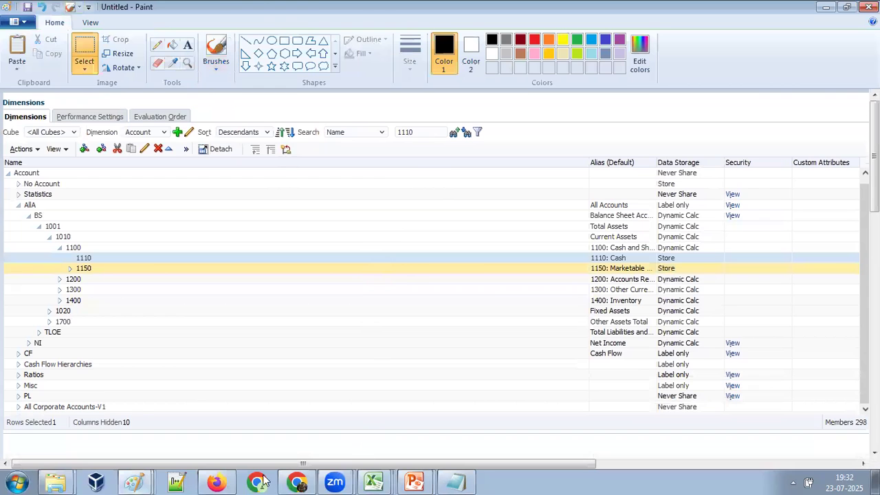
Widen the Alias (Default) column in the Account hierarchy and paste a fresh screenshot of it into Paint, shifted upward
left_click(261, 481)
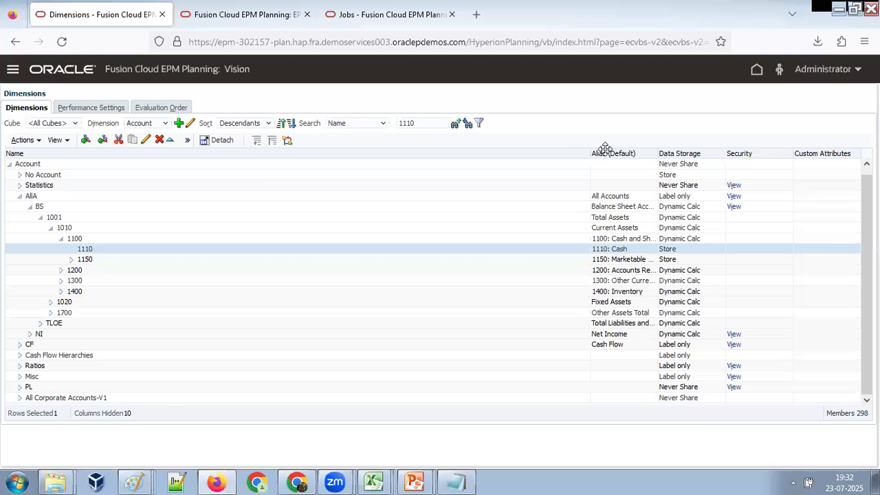
left_click_drag(135, 198, 125, 198)
key("alt+Tab")
key("ctrl+v")
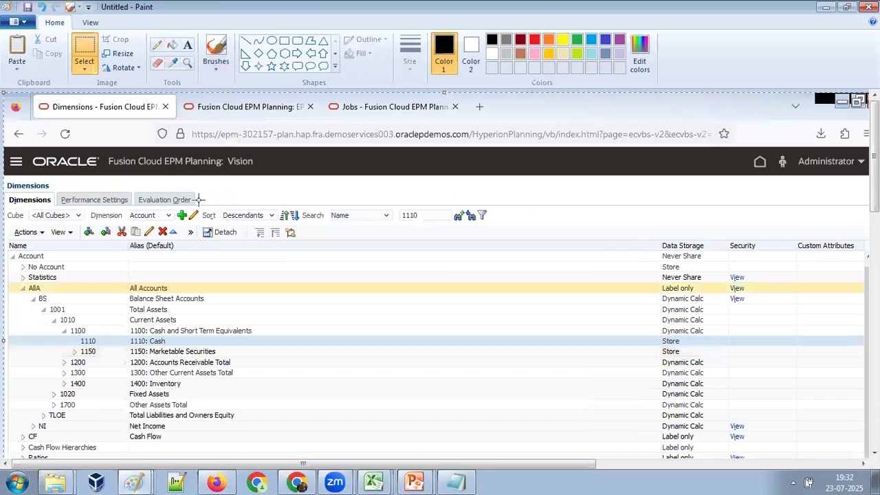
left_click_drag(283, 264, 280, 188)
Delete the part of the pasted screenshot beyond the account names and aliases
left_click(80, 50)
left_click_drag(290, 128, 872, 459)
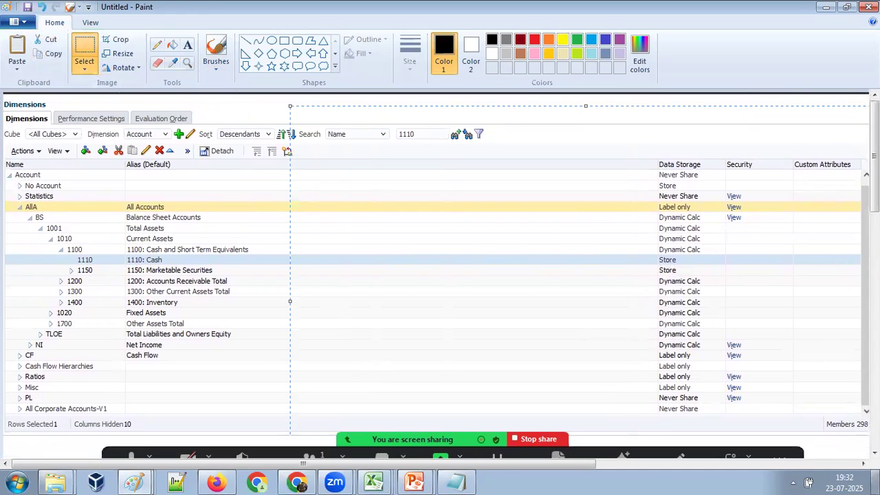
key("Delete")
Label the screenshot with the text "Before Pipeline Execution" beside the Dimensions heading, fitted on one line
left_click(187, 47)
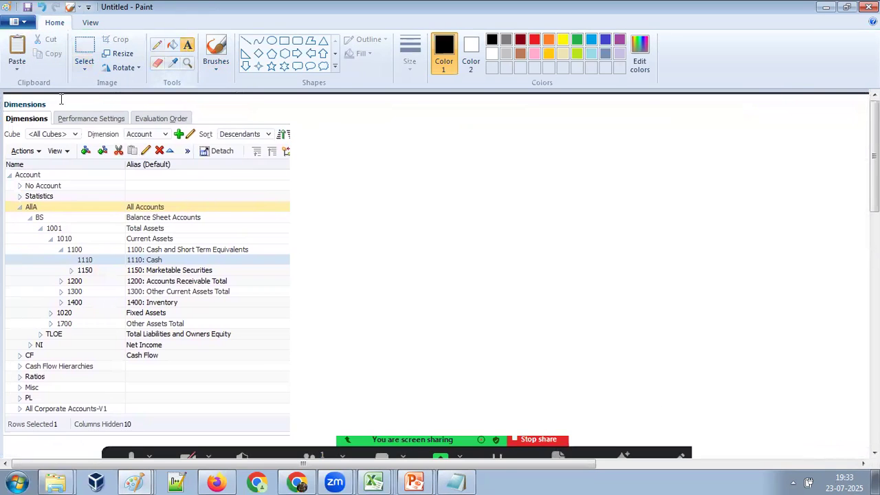
left_click(53, 103)
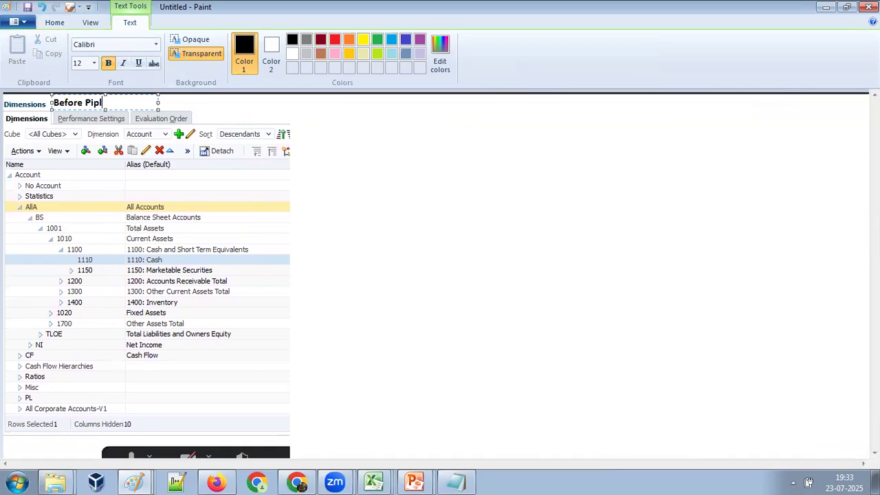
type("Before Pipeline Execution")
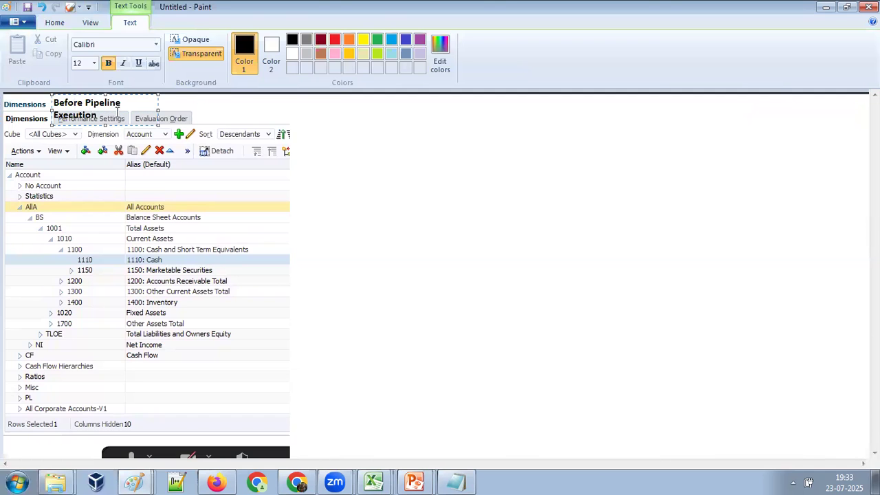
left_click_drag(207, 108, 213, 108)
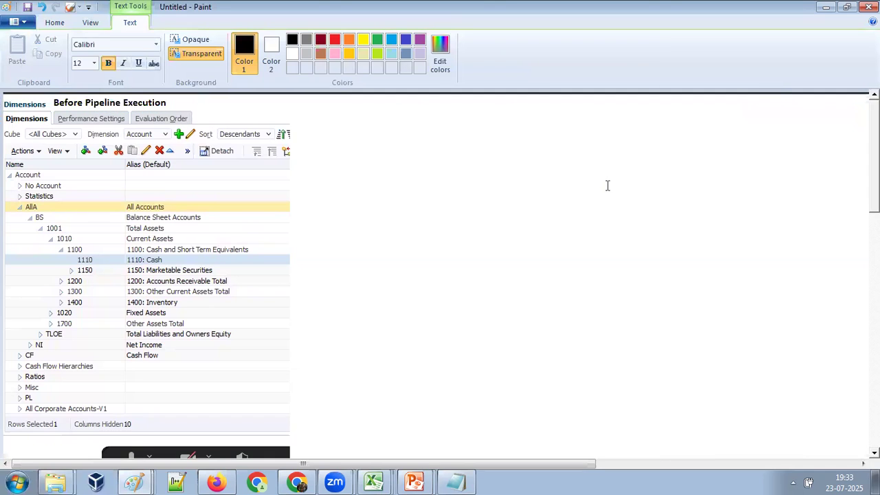
left_click(607, 186)
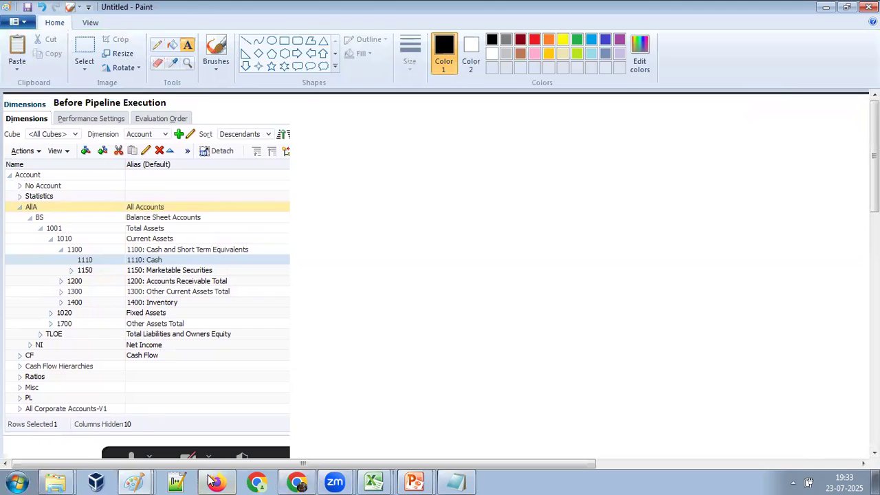
Minimise Paint and open the application's Data Exchange page from the Planning home page
left_click(825, 6)
left_click(758, 72)
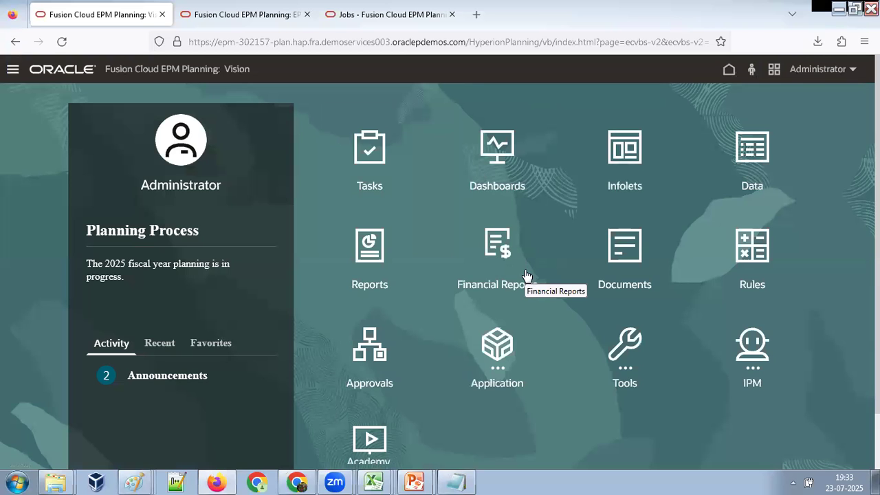
left_click(494, 347)
scroll(641, 341, "down", 2)
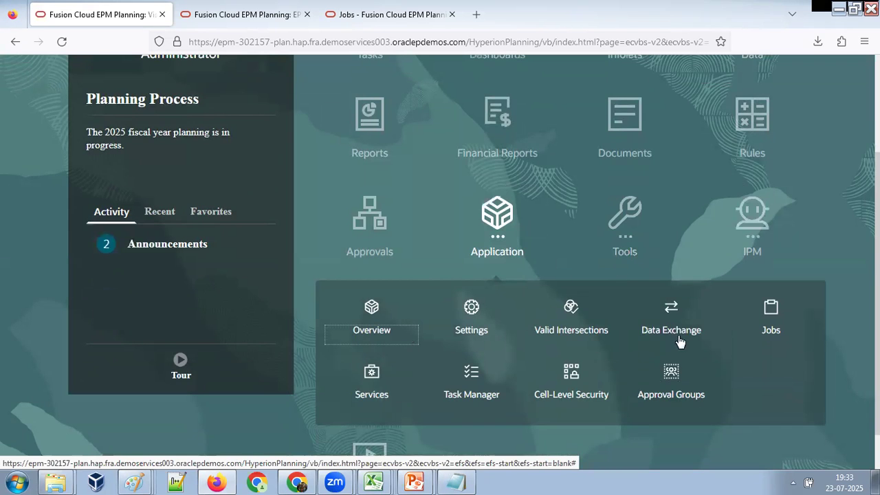
left_click(673, 330)
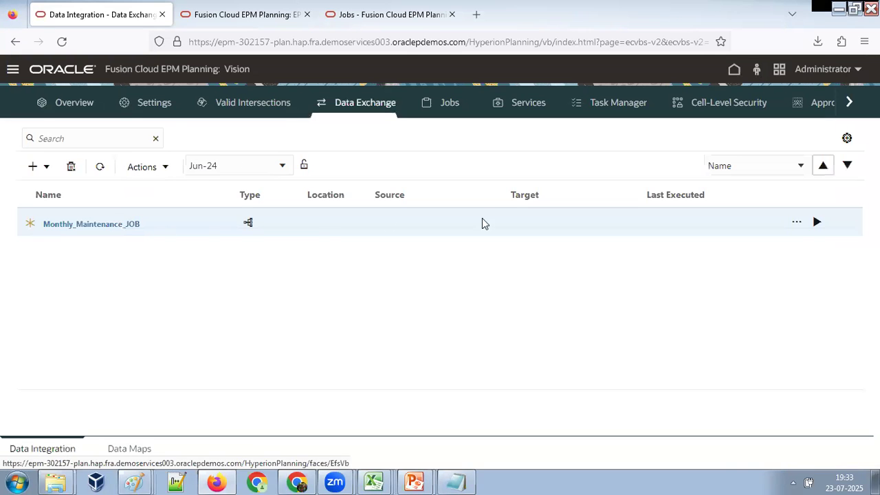
Run the Monthly_Maintenance_JOB pipeline with Send Mail set to On Success and the recipient's e-mail entered in Send To
left_click(817, 221)
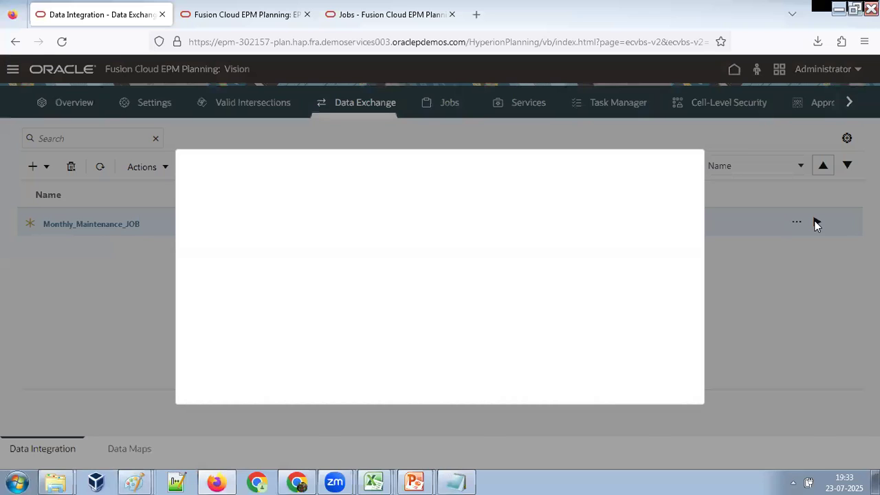
scroll(377, 309, "down", 1)
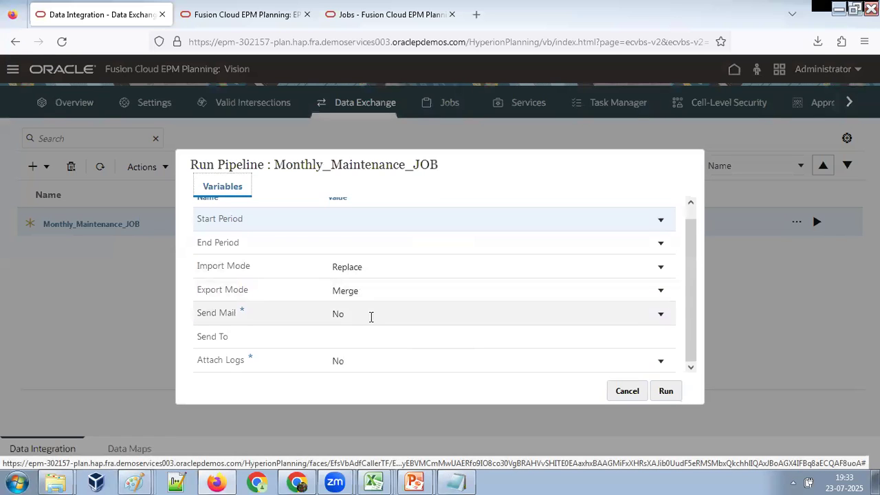
left_click(363, 314)
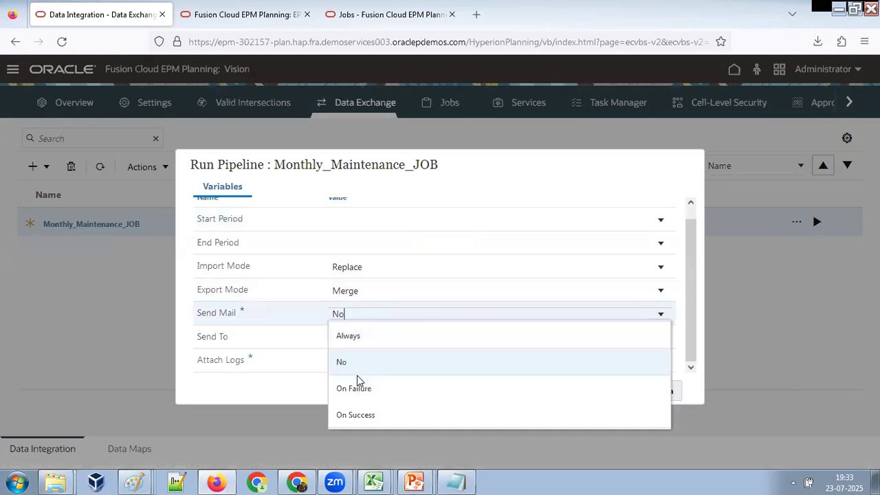
left_click(360, 415)
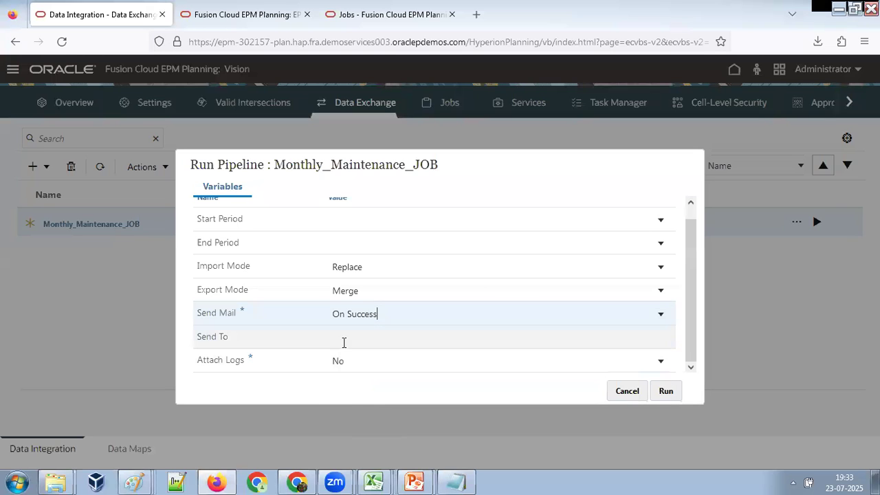
left_click(344, 338)
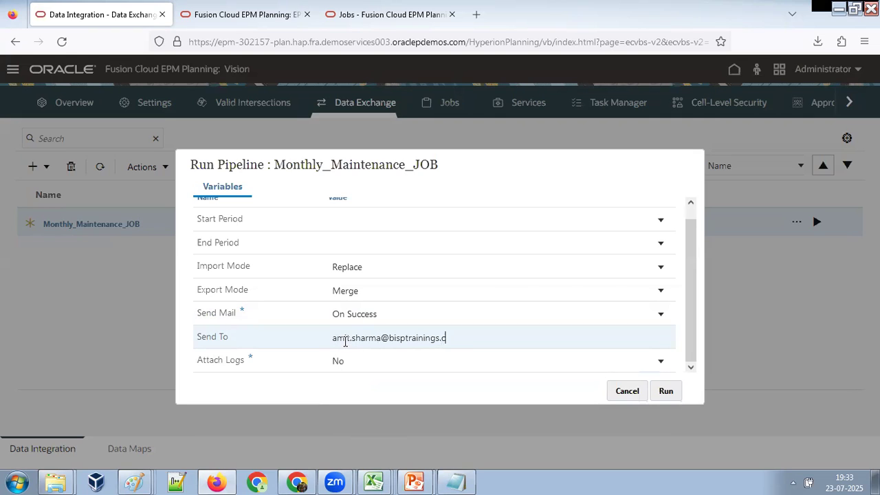
left_click(663, 391)
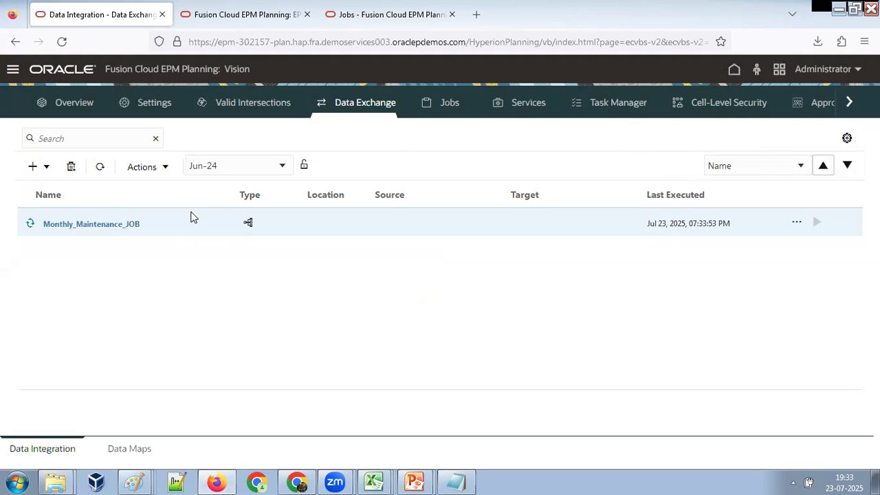
Check the running pipeline's process details, then review the recent activity on the Jobs page
left_click(30, 226)
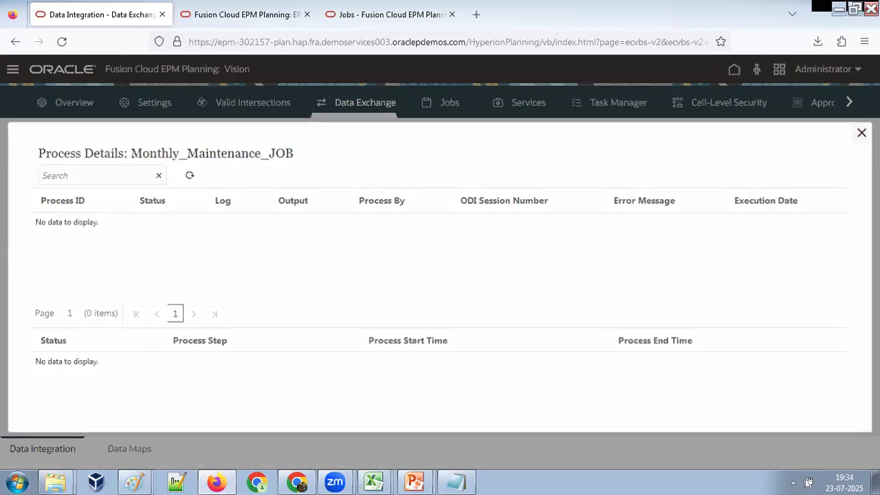
left_click(864, 131)
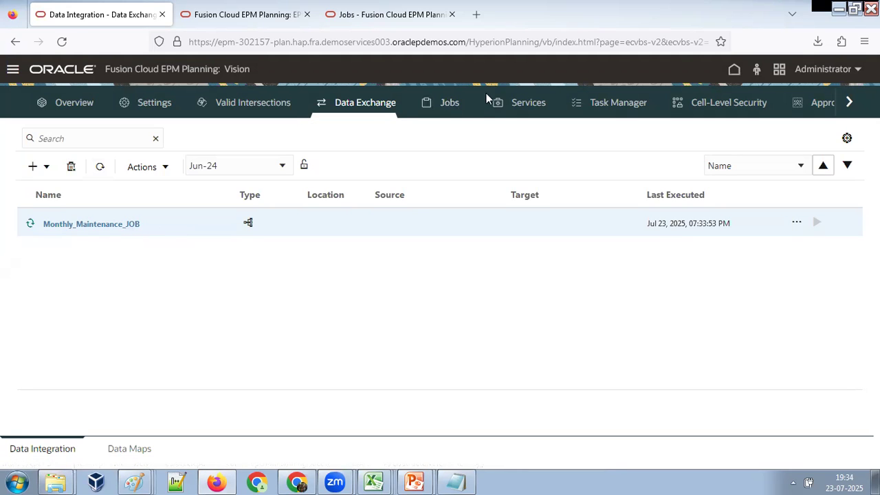
left_click(451, 104)
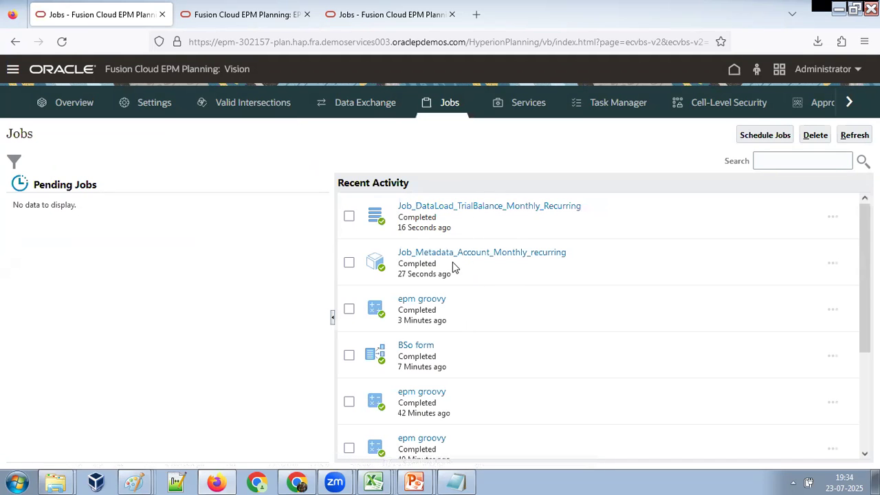
Return to Data Exchange and open the process details of Monthly_Maintenance_JOB
left_click(367, 109)
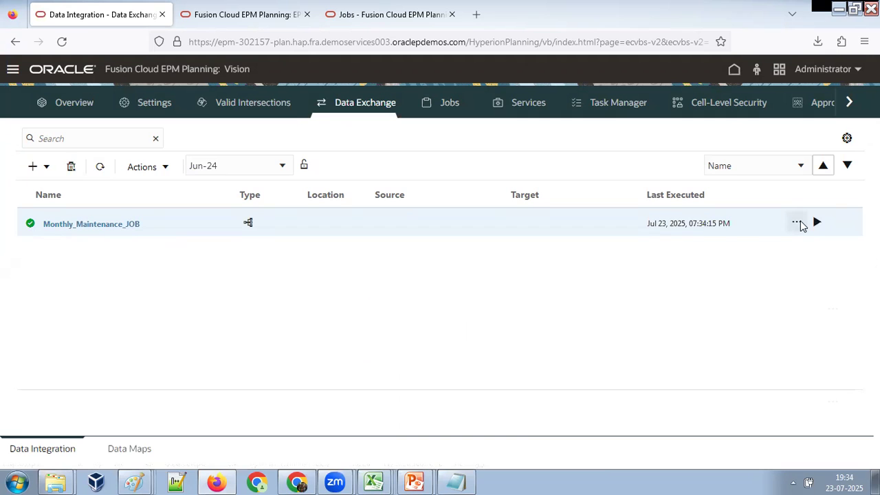
left_click(799, 223)
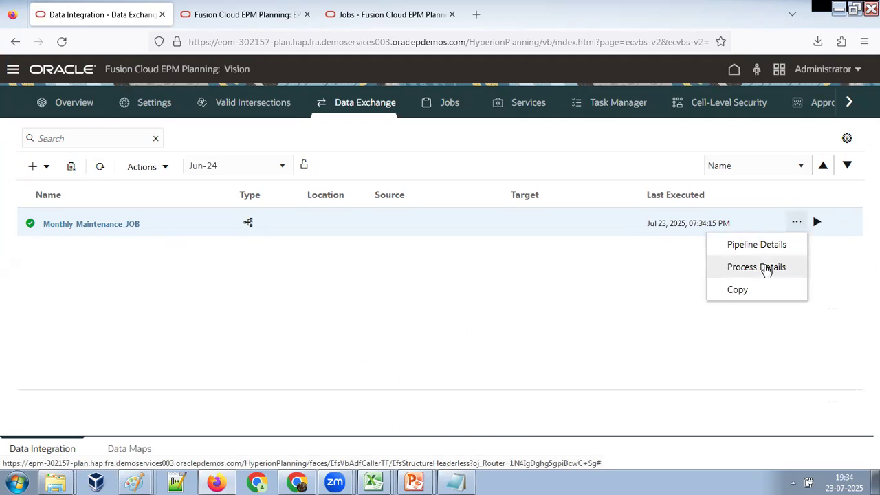
left_click(765, 269)
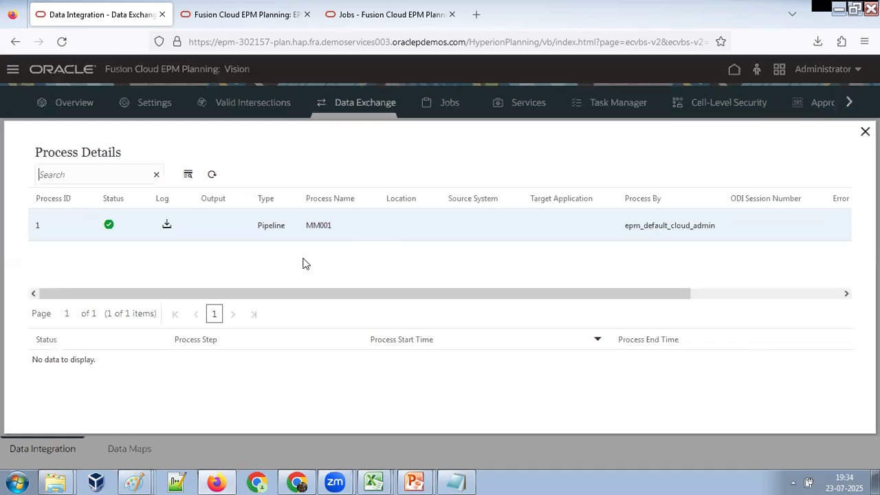
Review the remaining process details, then open the Monthly_Maintenance_JOB pipeline, inspect its Initialization stage and close it
left_click_drag(593, 296, 240, 299)
left_click(865, 131)
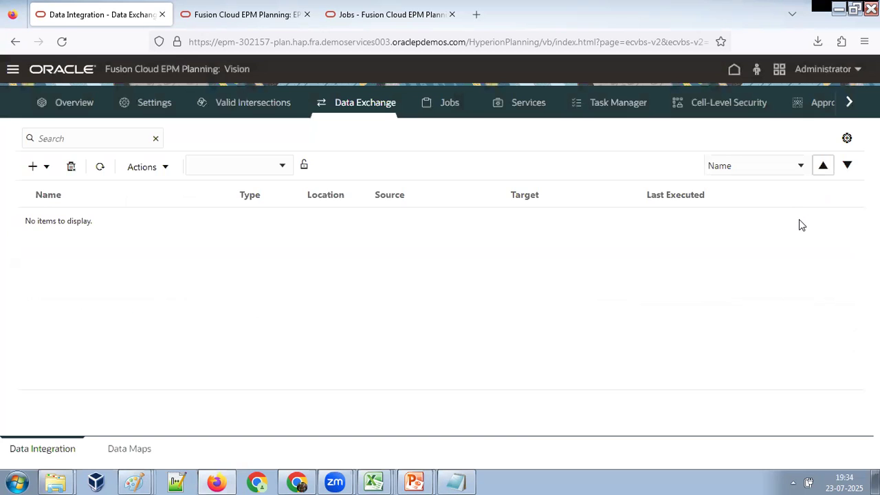
left_click(797, 222)
left_click(784, 247)
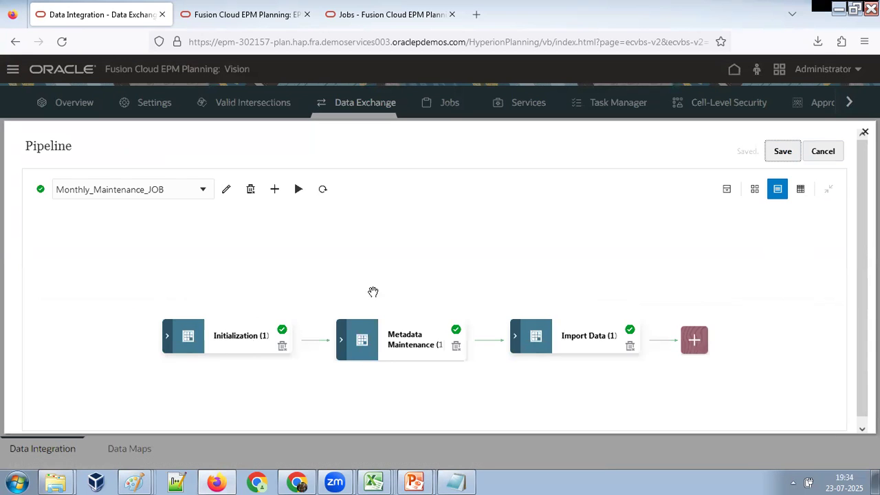
left_click(233, 347)
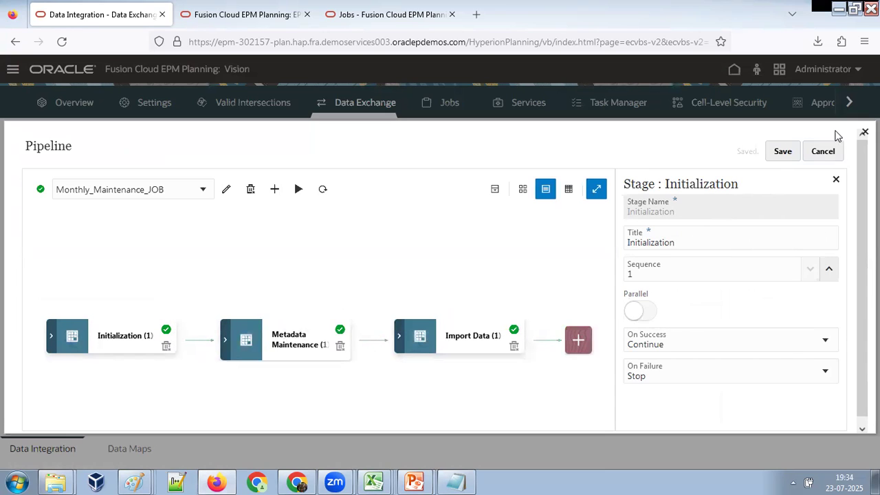
left_click(822, 151)
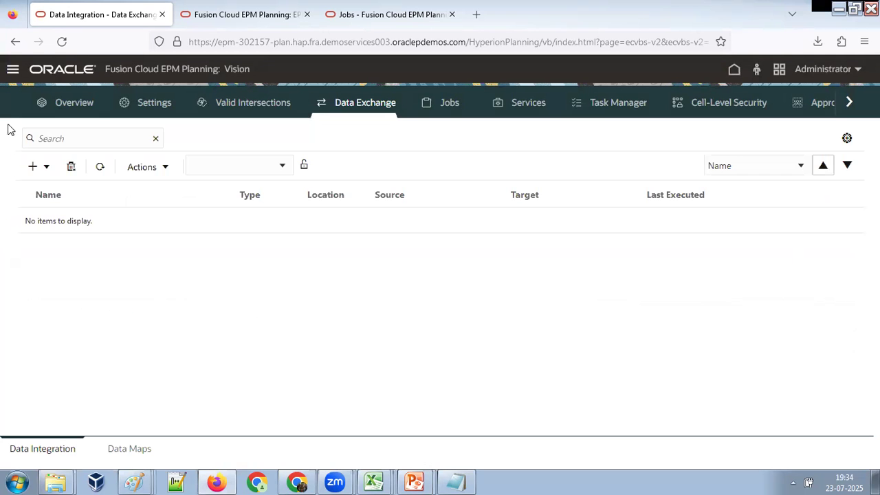
Open Dimensions, search the Account dimension for member 1110 by name, and narrow the Name column to show the full aliases
left_click(14, 70)
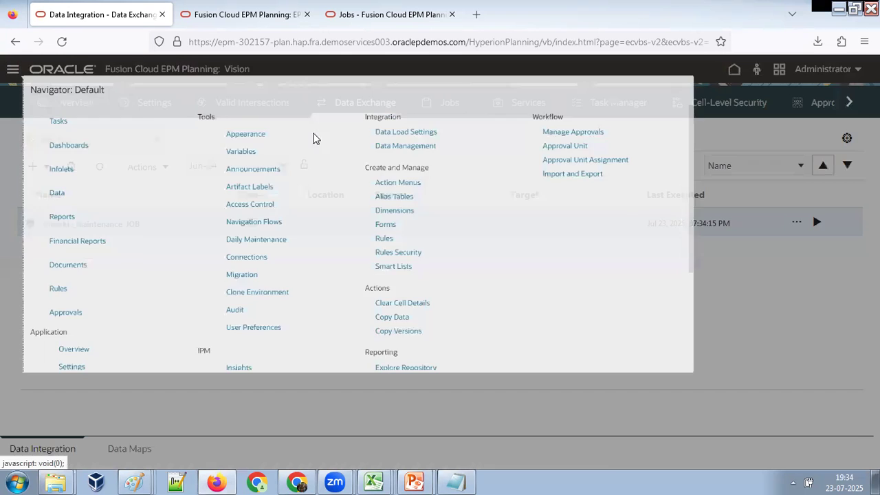
left_click(481, 249)
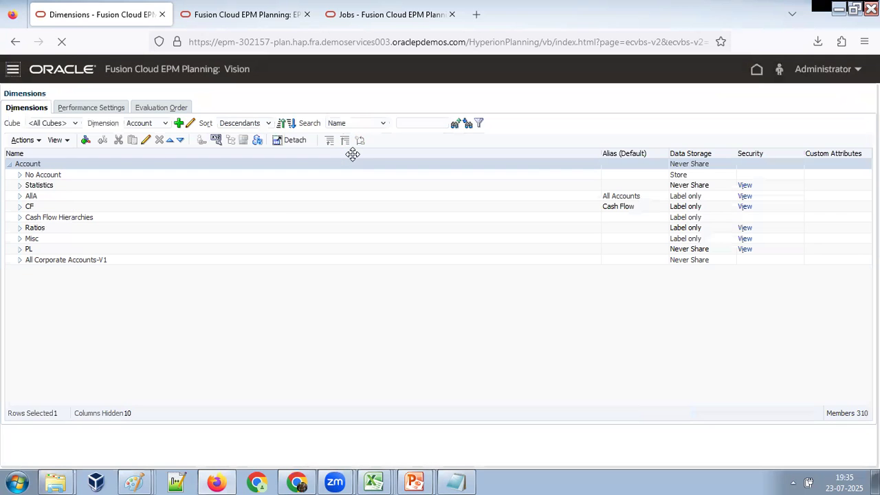
left_click(419, 121)
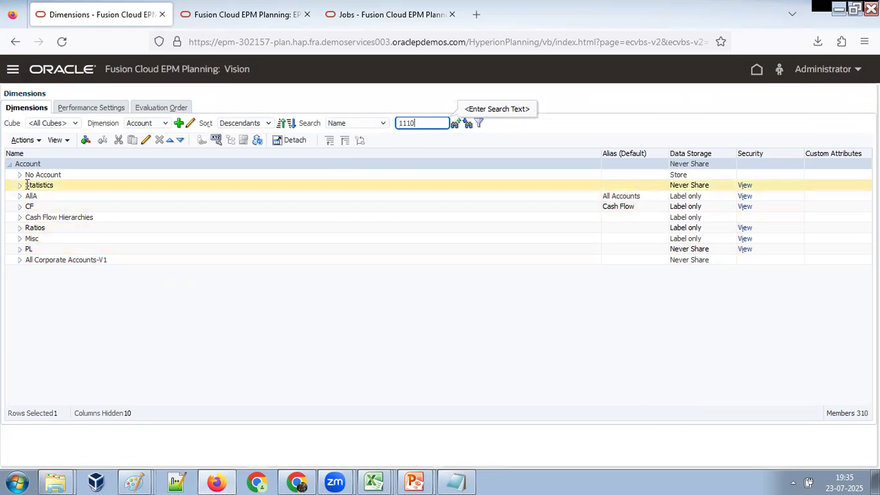
left_click(466, 123)
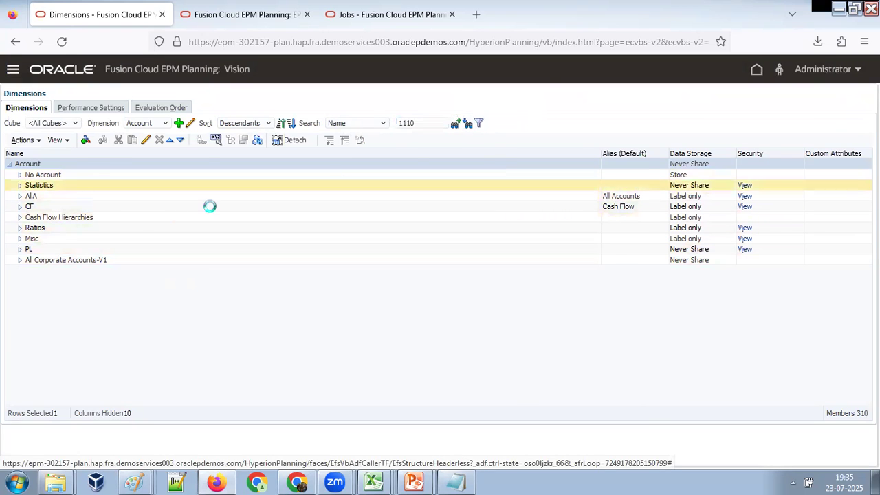
left_click(71, 249)
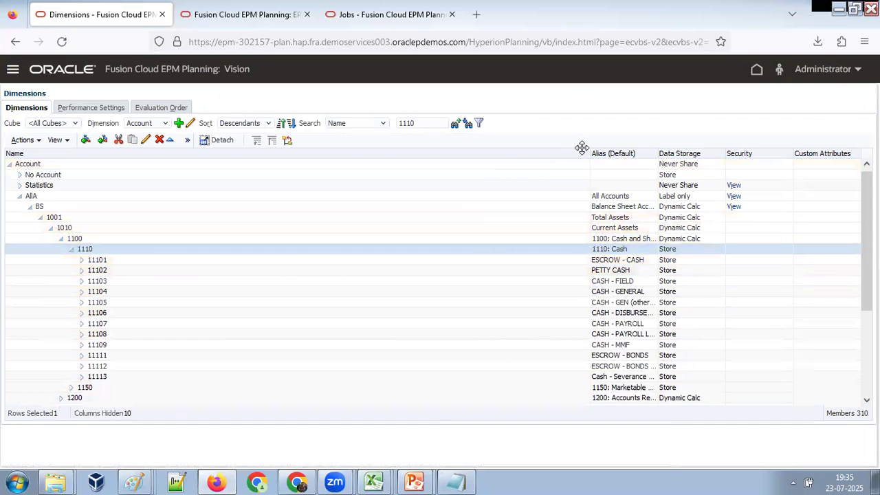
left_click_drag(588, 153, 167, 178)
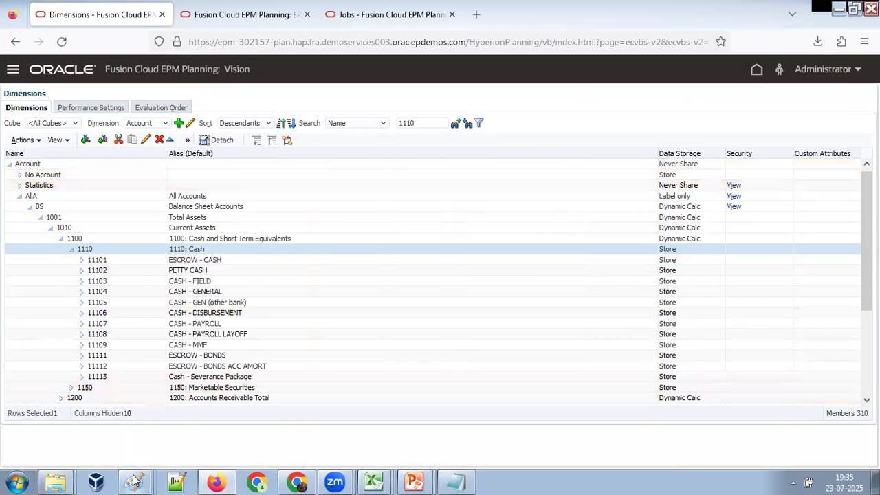
Paste the Dimensions screenshot into a new Paint window and cut out the Name and Alias columns of the account hierarchy
left_click(17, 482)
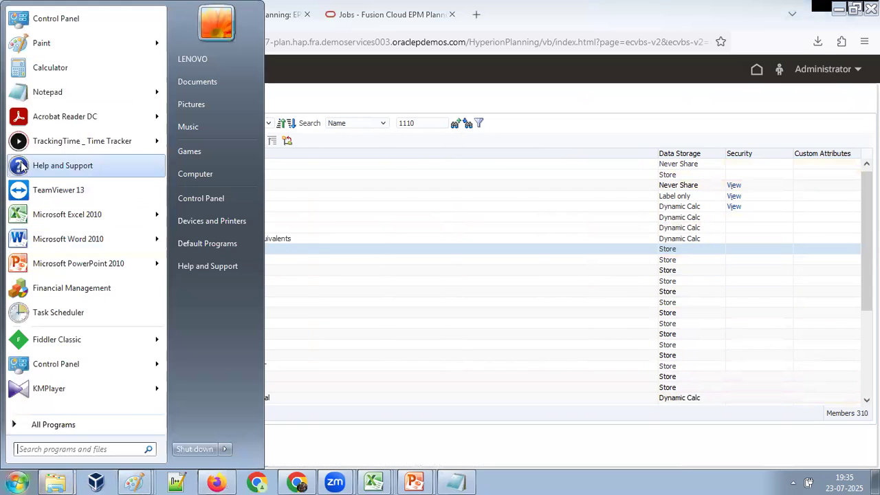
left_click(41, 43)
key("ctrl+v")
scroll(359, 188, "down", 3)
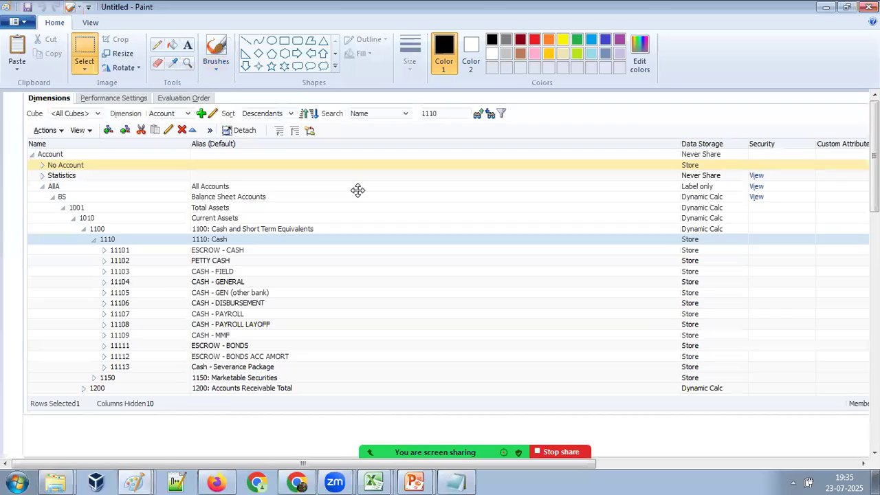
left_click(102, 40)
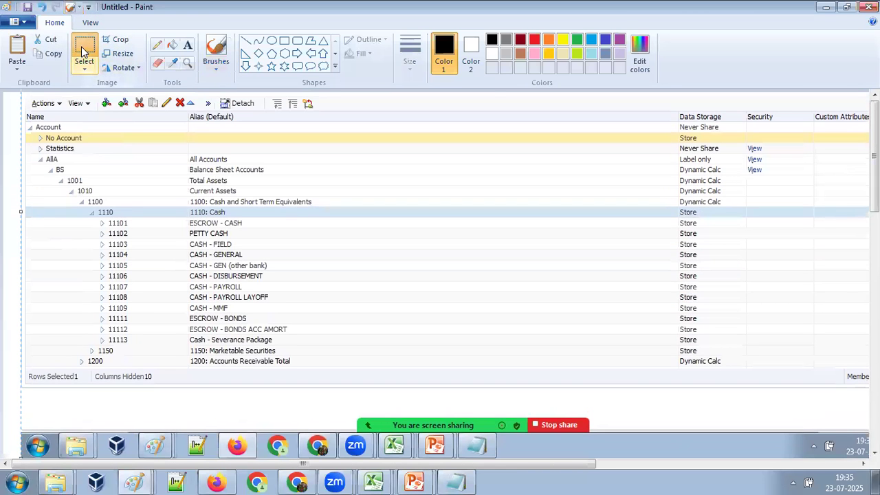
mouse_move(25, 114)
left_mouse_down()
mouse_move(340, 393)
mouse_move(337, 369)
left_mouse_up()
key("Delete")
Paste the cut account hierarchy into the Before Pipeline Execution image in Paint, placing it beside the earlier hierarchy
left_click(134, 481)
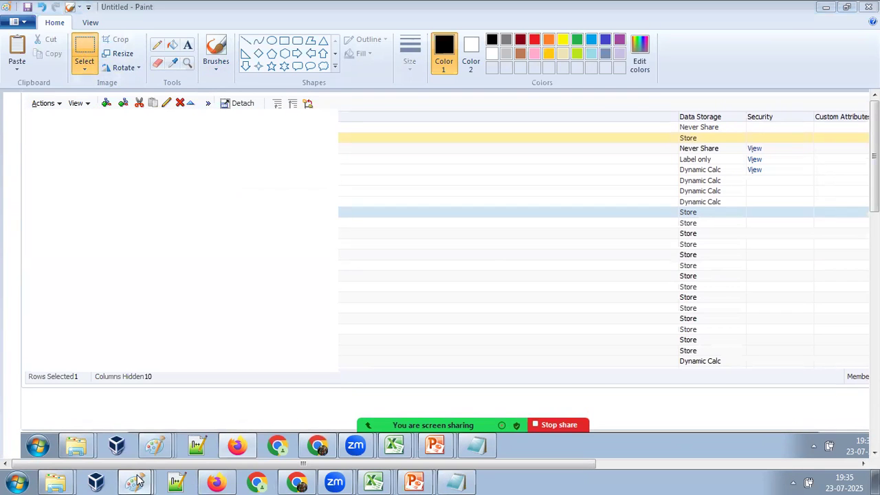
left_click(133, 478)
left_click(132, 479)
left_click(159, 303)
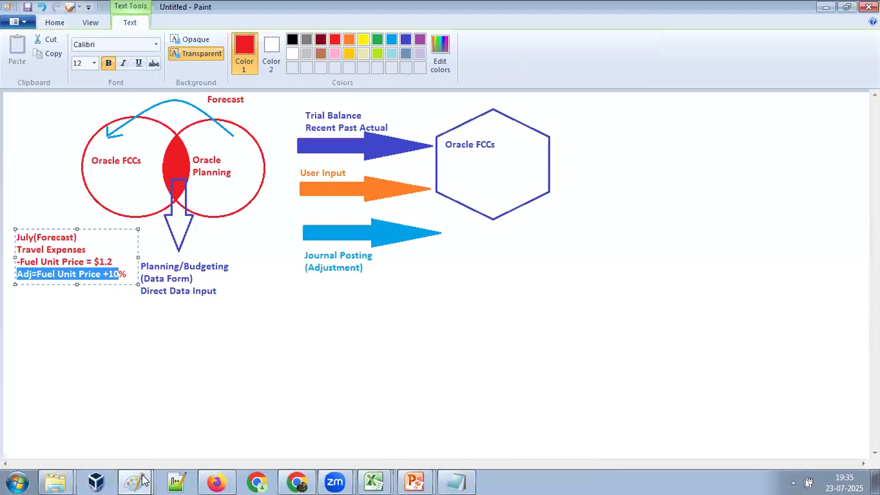
left_click(141, 480)
left_click(134, 433)
left_click(548, 337)
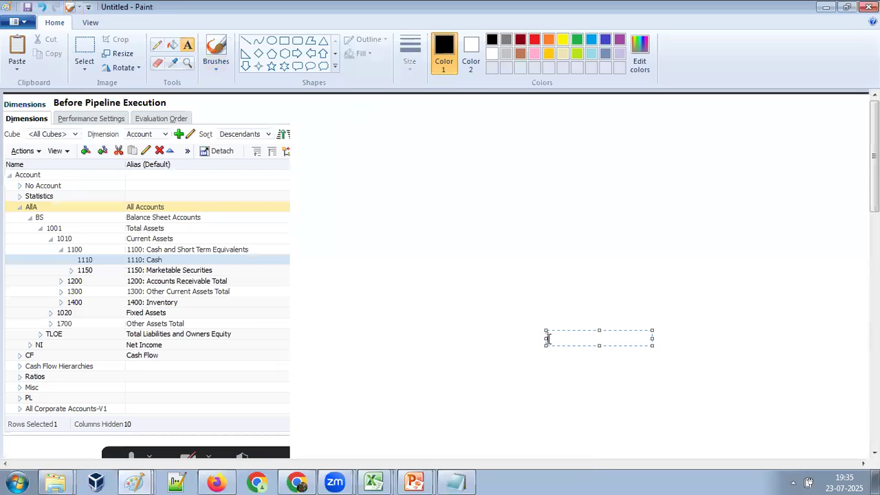
left_click(487, 203)
key("ctrl+v")
mouse_move(158, 170)
left_mouse_down()
mouse_move(446, 198)
mouse_move(447, 238)
left_mouse_up()
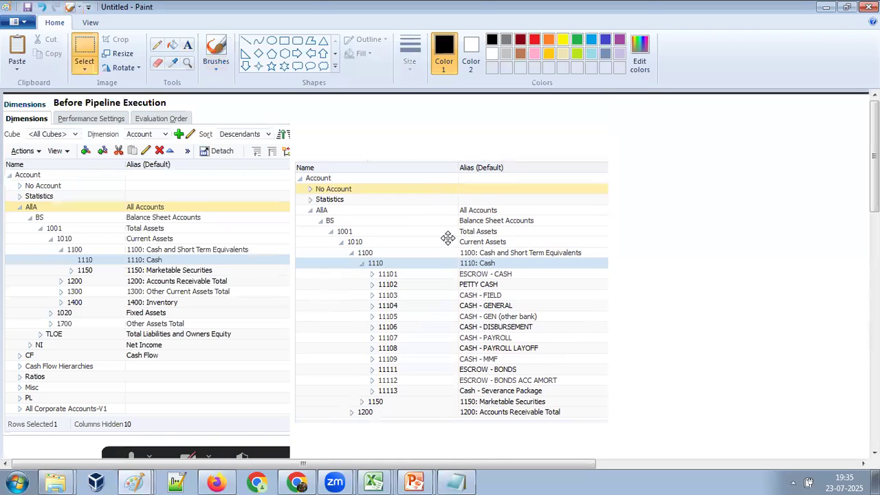
Draw a red rectangle with the second-thinnest outline around the 1110 Cash member and its children in the pasted hierarchy
left_click(284, 40)
left_click(410, 55)
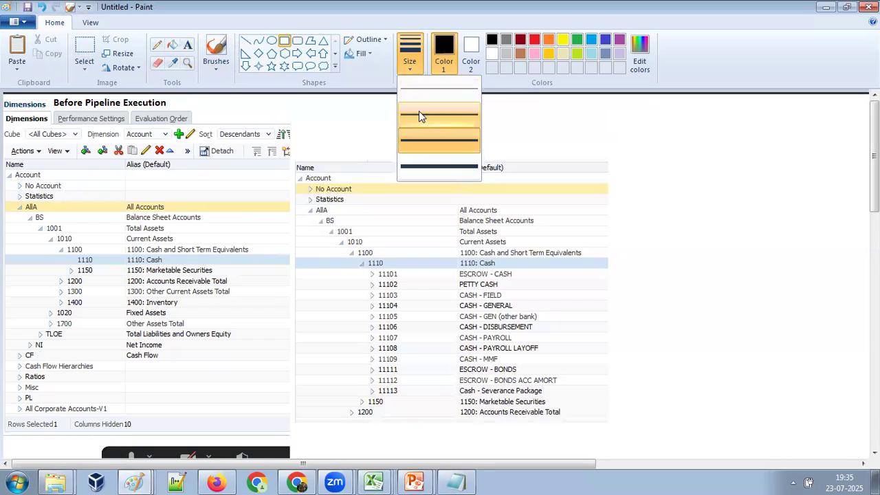
left_click(418, 111)
left_click(533, 39)
left_click_drag(353, 256, 644, 417)
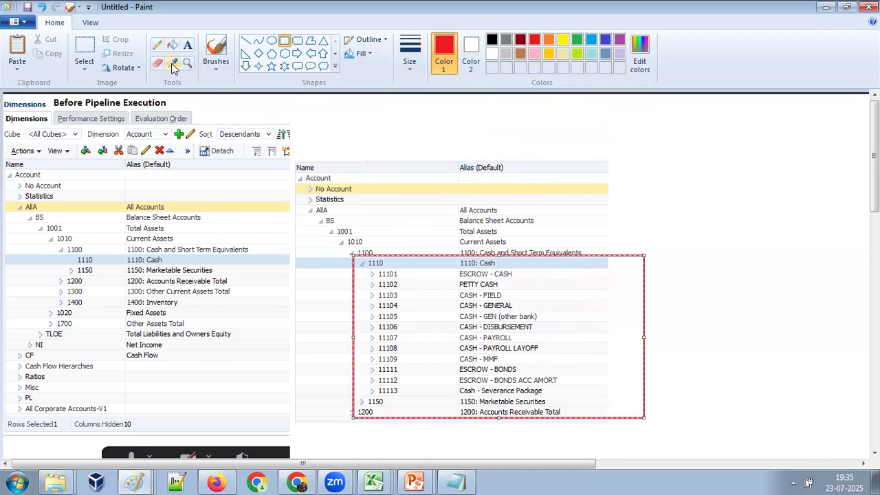
Add the red text label "After running Pipeline" above the pasted hierarchy
left_click(188, 46)
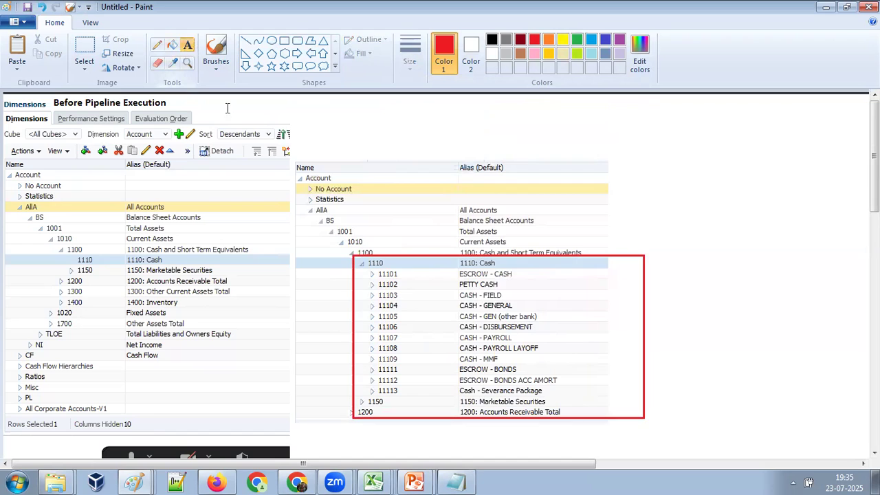
left_click(294, 106)
type("After running Pipeline")
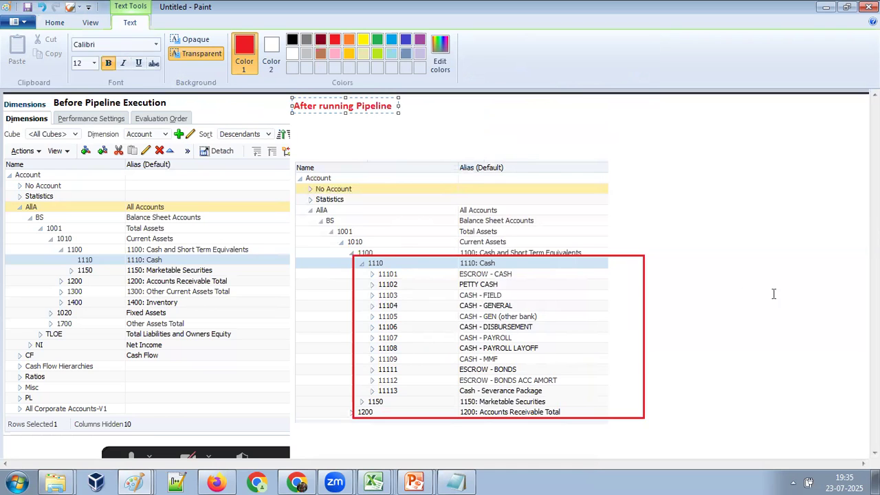
left_click(751, 276)
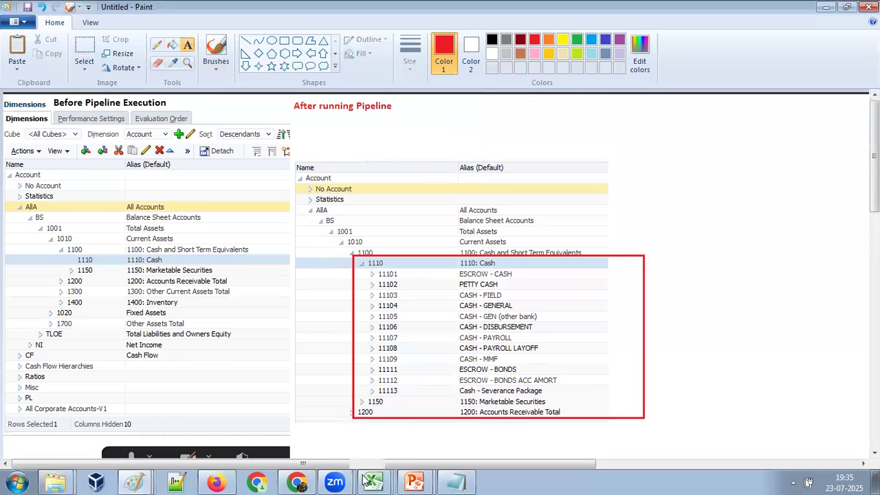
Switch to the Book2 workbook in Excel and copy the Smart View grid A1:G7
mouse_move(366, 479)
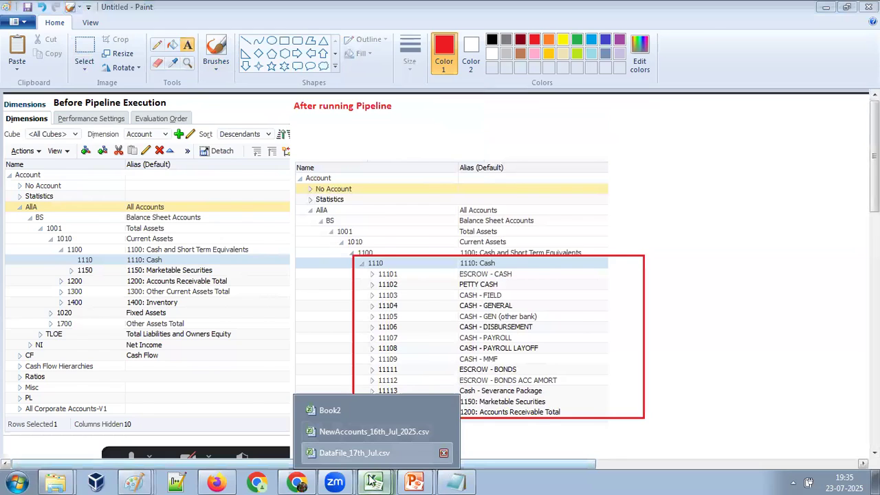
left_click(372, 448)
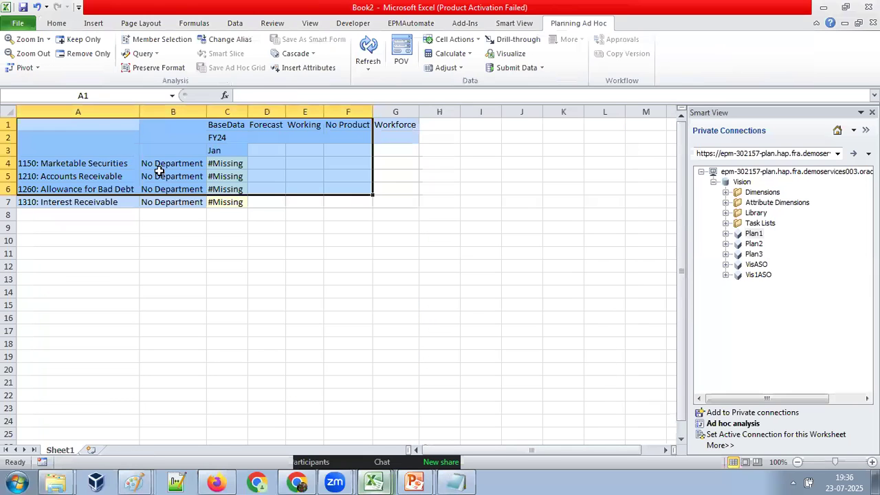
left_click(303, 319)
left_click_drag(60, 124, 406, 208)
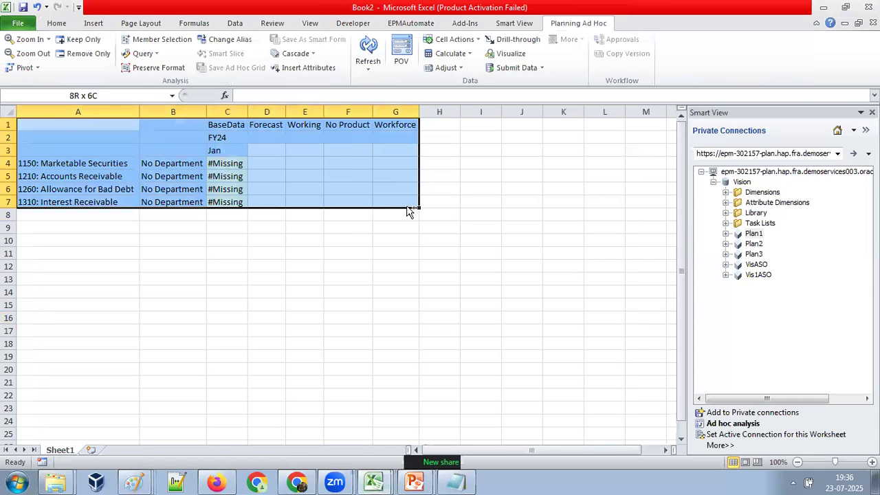
key("ctrl+c")
Paste the copied #Missing grid into the before-and-after comparison image in Paint, below the account hierarchy screenshots
left_click(128, 481)
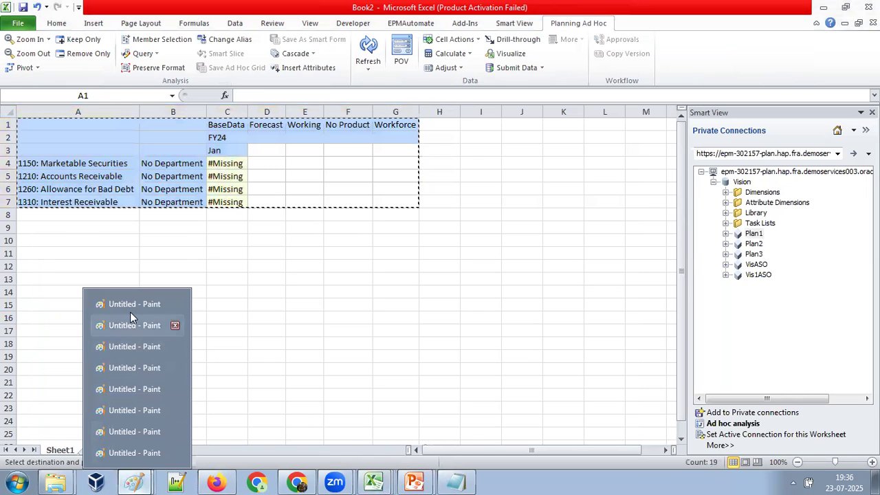
left_click(133, 303)
left_click(128, 481)
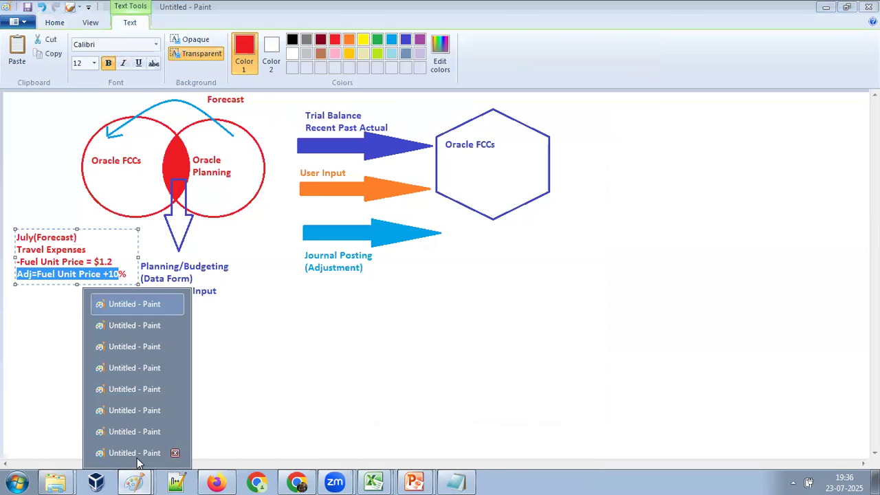
left_click(130, 452)
left_click(135, 481)
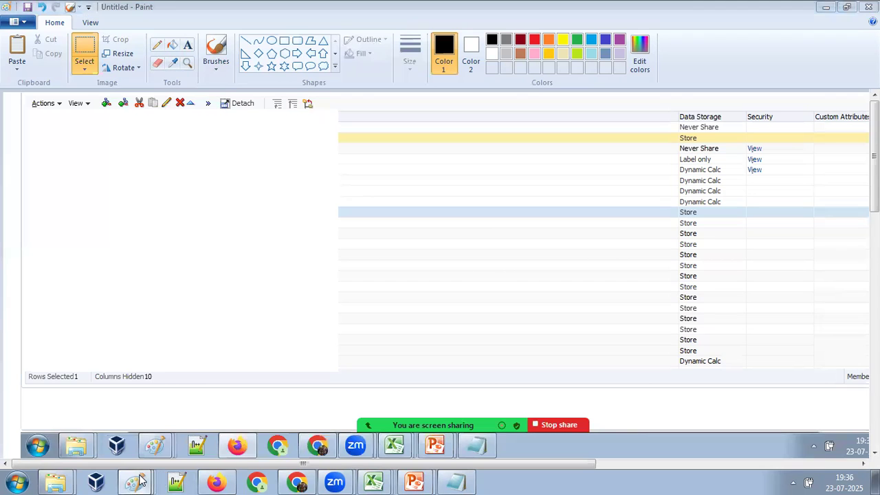
left_click(147, 430)
left_click(780, 238)
scroll(768, 239, "down", 4)
key("ctrl+v")
left_click_drag(257, 145, 257, 210)
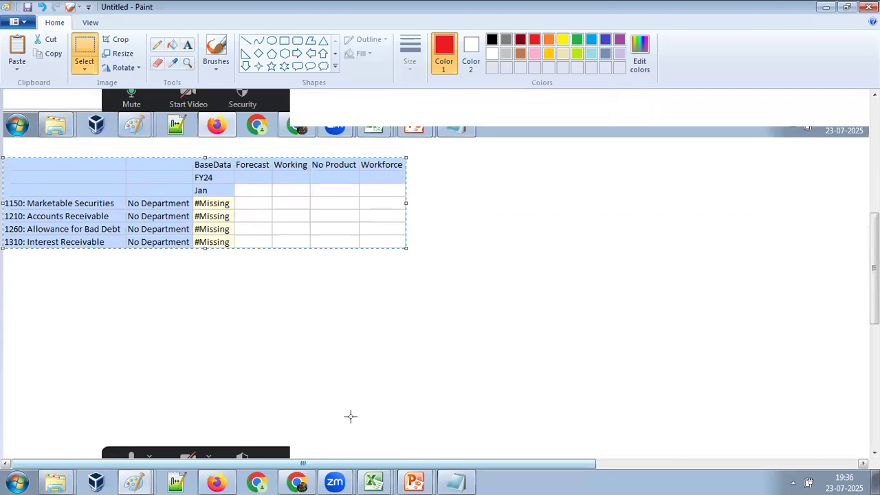
Return to Book2 and run ad hoc analysis on the Plan1 cube, reusing the sheet contents only
mouse_move(374, 481)
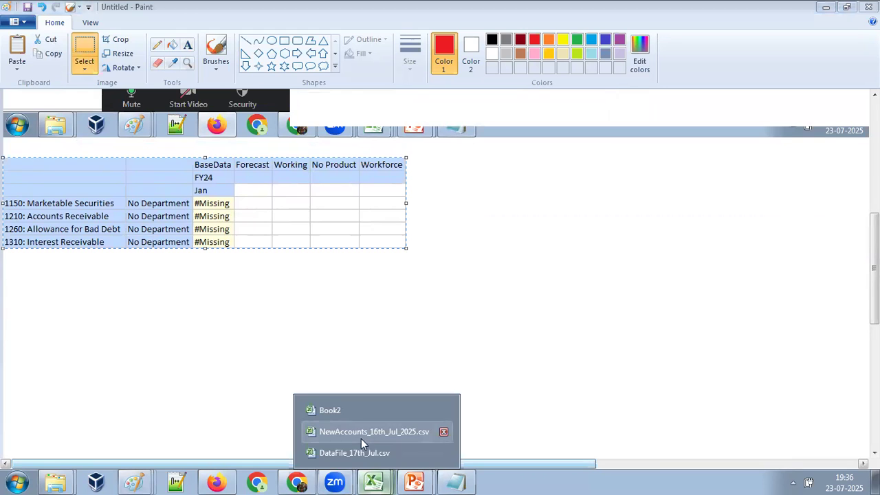
left_click(357, 410)
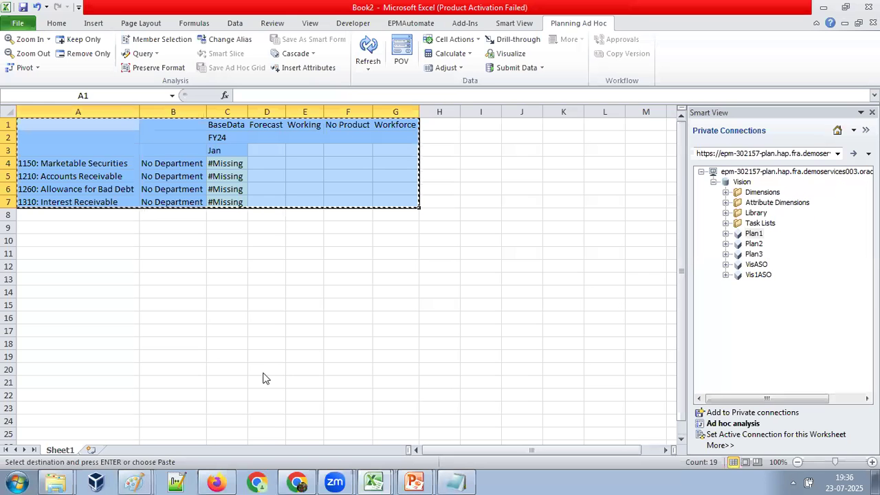
right_click(753, 234)
left_click(747, 256)
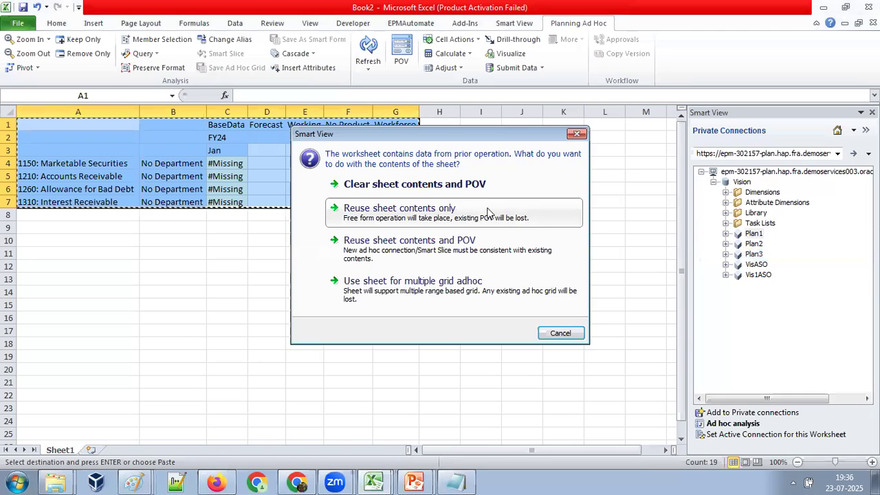
left_click(444, 217)
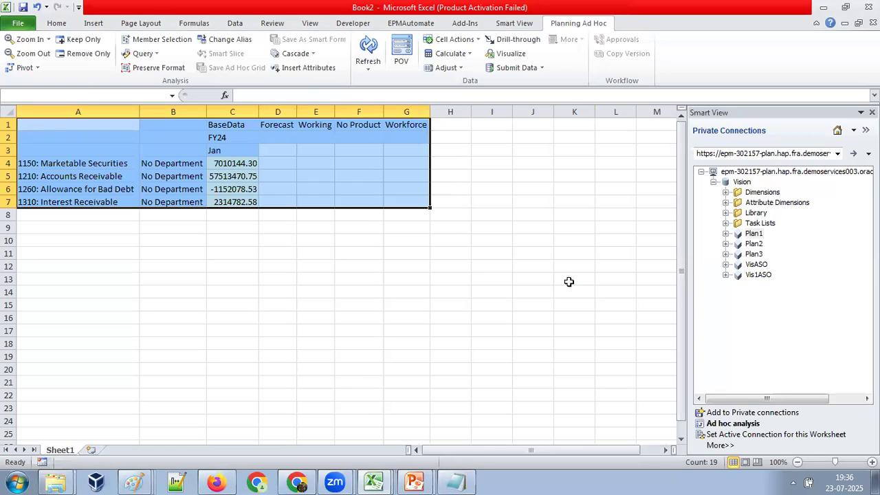
Copy the updated grid A1:G7 and paste it into the Paint comparison image, placing it beside the #Missing grid
left_click(568, 283)
left_click_drag(68, 125, 399, 199)
key("ctrl+c")
left_click(134, 483)
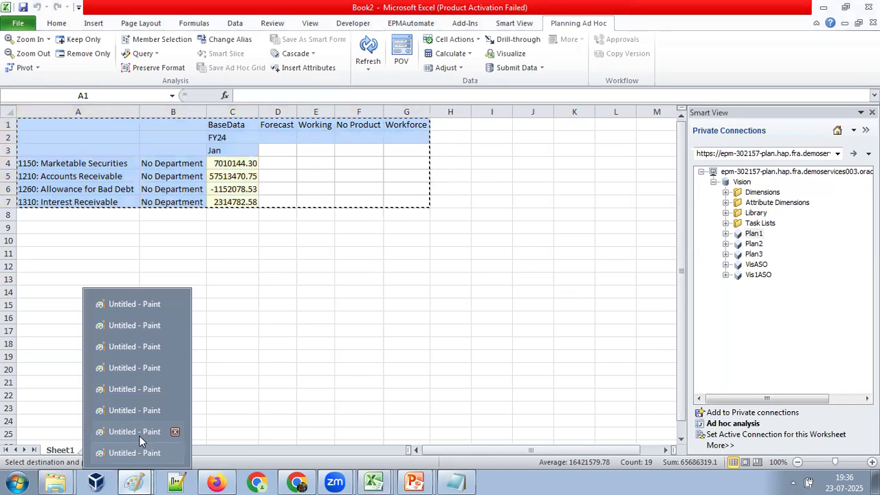
left_click(138, 430)
left_click(310, 287)
key("ctrl+v")
left_click_drag(241, 163, 661, 231)
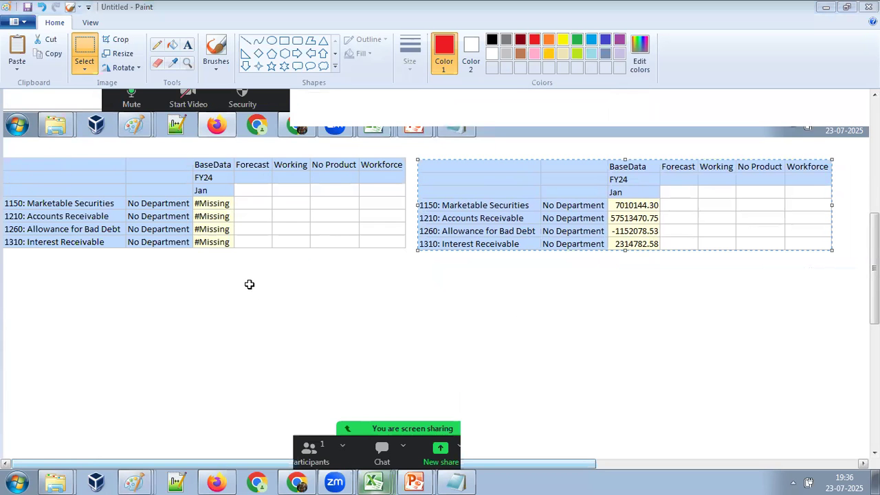
Copy A1:P6 from DataFile_17th_Jul.csv in Excel and paste it into the Paint comparison image, directly beneath the updated Smart View grid
mouse_move(32, 123)
left_mouse_down()
mouse_move(632, 184)
mouse_move(631, 170)
mouse_move(637, 198)
left_mouse_up()
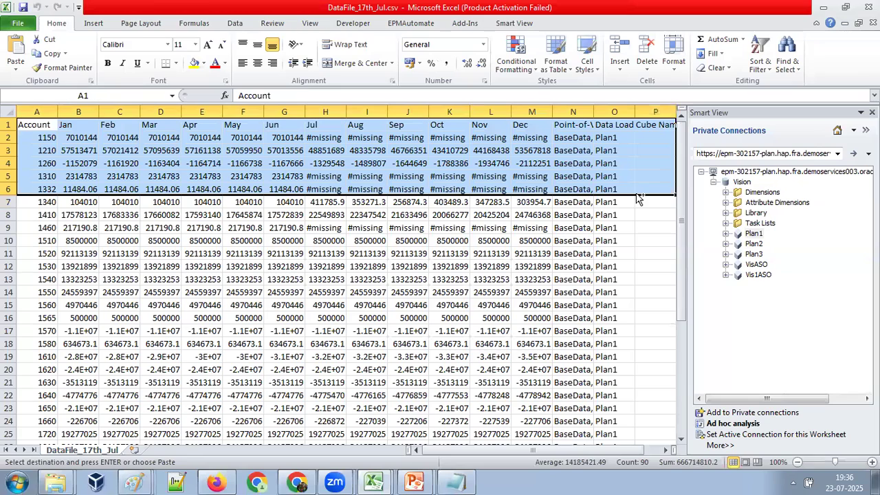
key("ctrl+c")
key("alt+Tab")
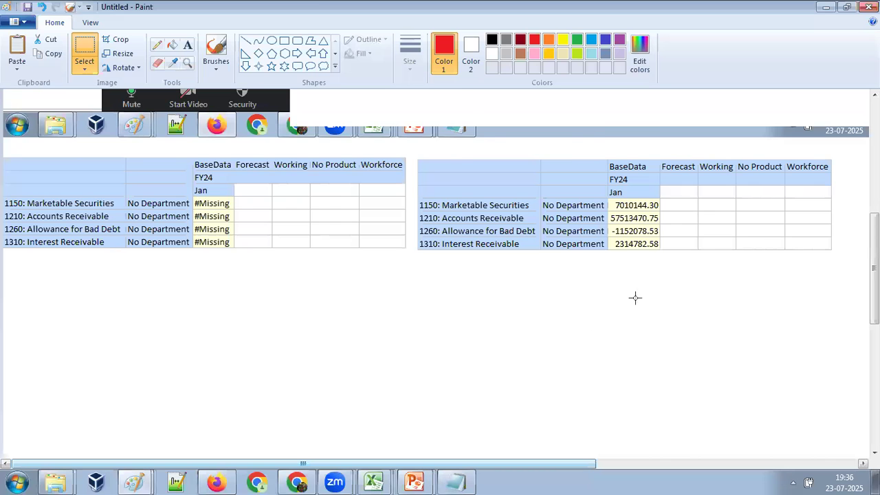
key("ctrl+v")
mouse_move(421, 172)
left_mouse_down()
mouse_move(563, 285)
mouse_move(556, 321)
mouse_move(557, 308)
mouse_move(787, 318)
mouse_move(820, 304)
left_mouse_up()
left_click_drag(651, 305, 658, 300)
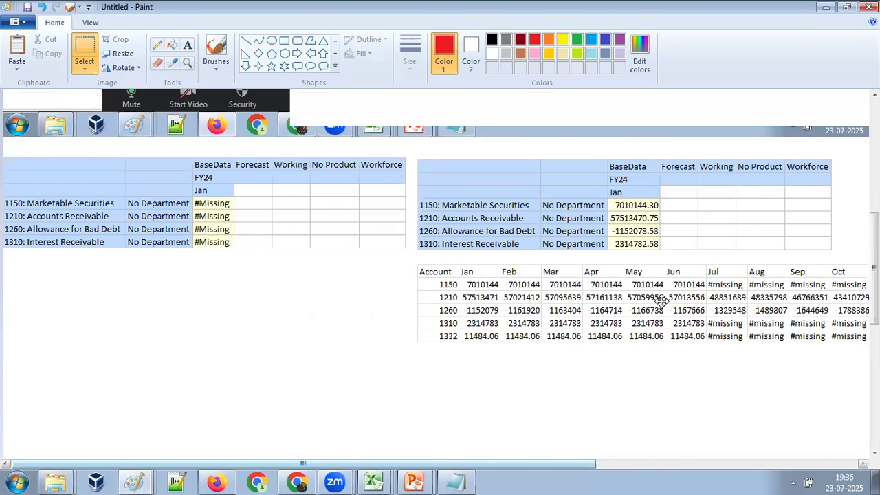
Outline the Jan columns of the updated Smart View grid and the pasted data file with red rectangles in the second-thinnest line width
left_click(286, 42)
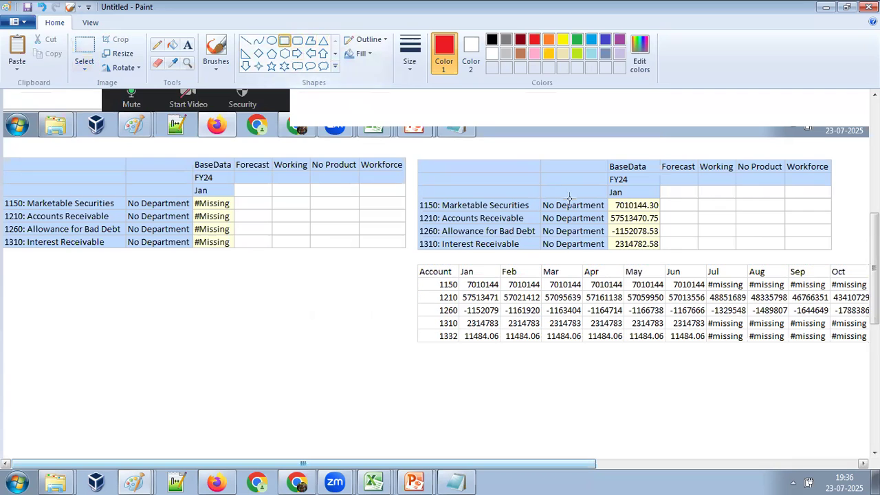
left_click(418, 54)
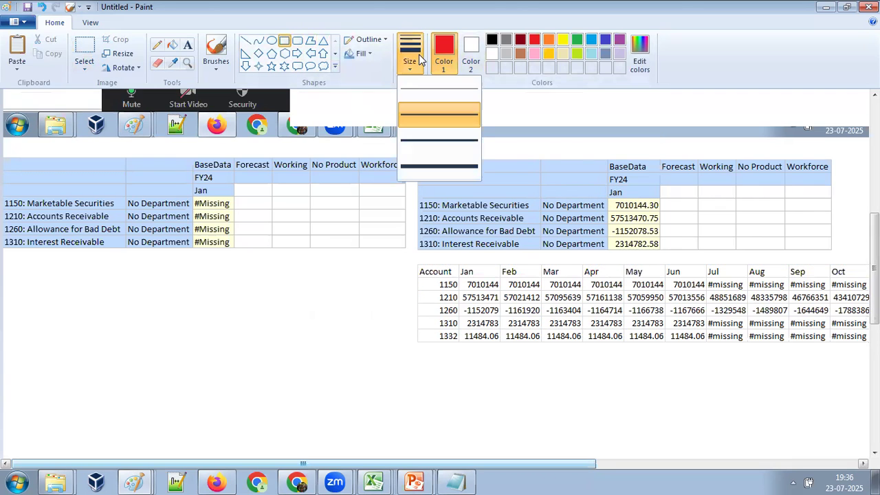
left_click(417, 115)
left_click_drag(607, 185, 664, 250)
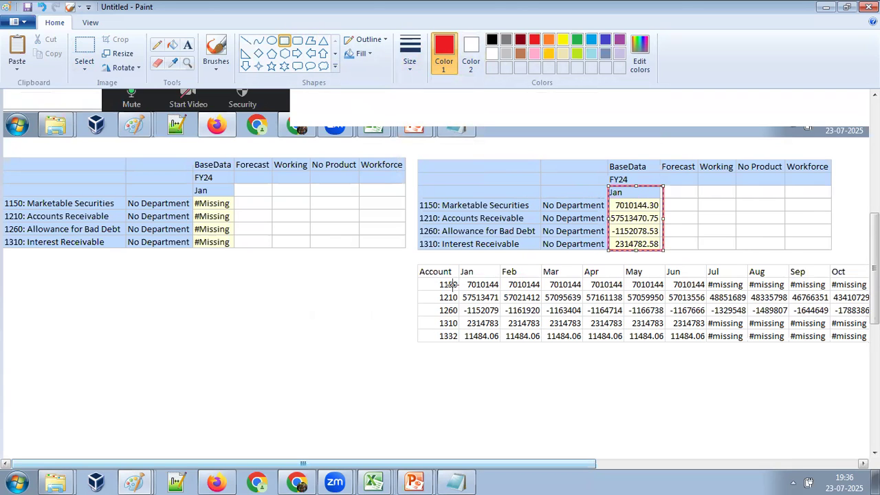
left_click_drag(459, 268, 500, 342)
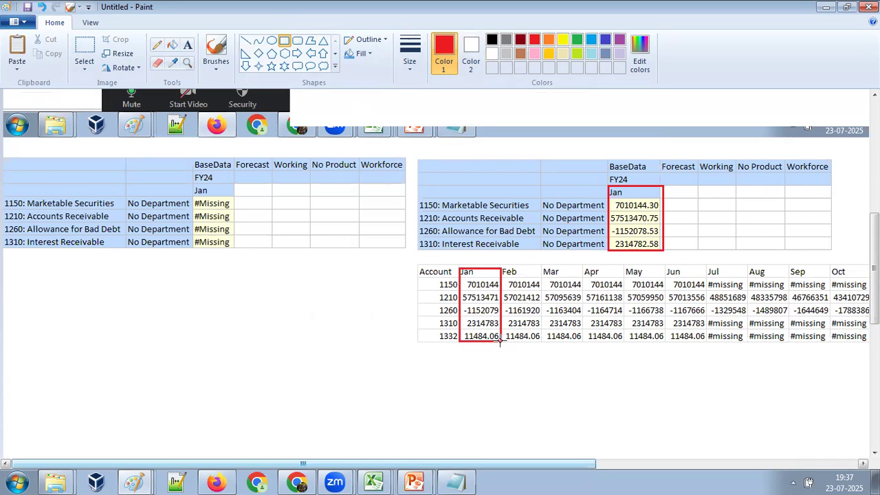
left_click_drag(500, 342, 500, 342)
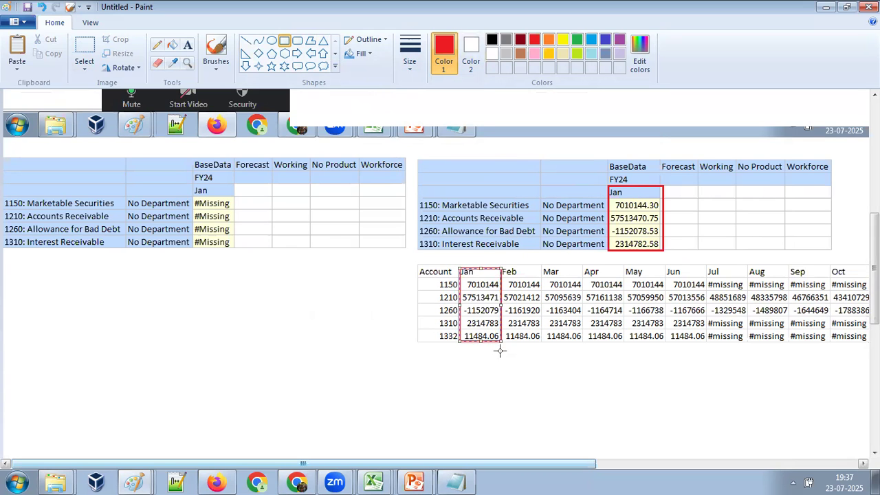
Switch to Oracle EPM Planning in Firefox and return from the Dimensions page to the Vision home page
left_click(216, 482)
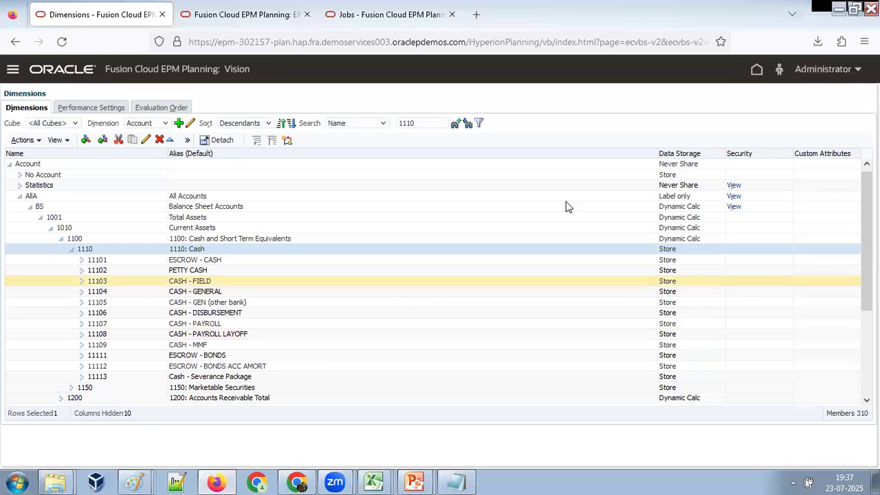
left_click(756, 69)
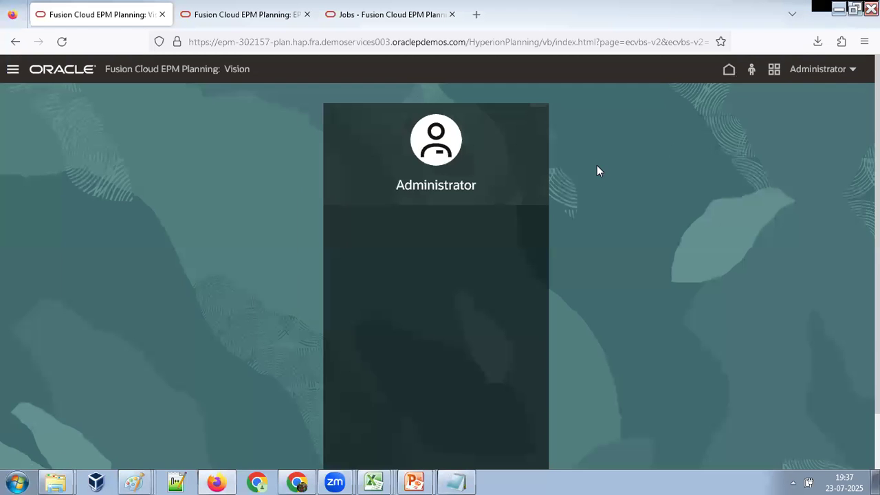